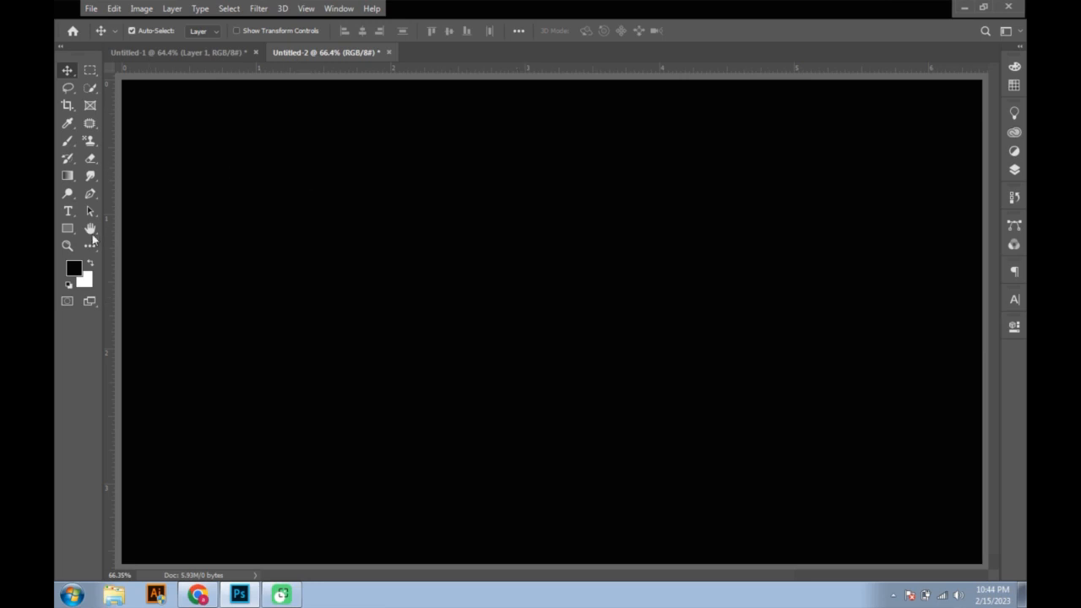
- Draw an unfilled ellipse about 994 × 864 px in the canvas's lower-right area and set its stroke width to about 105.65 px
click(68, 228)
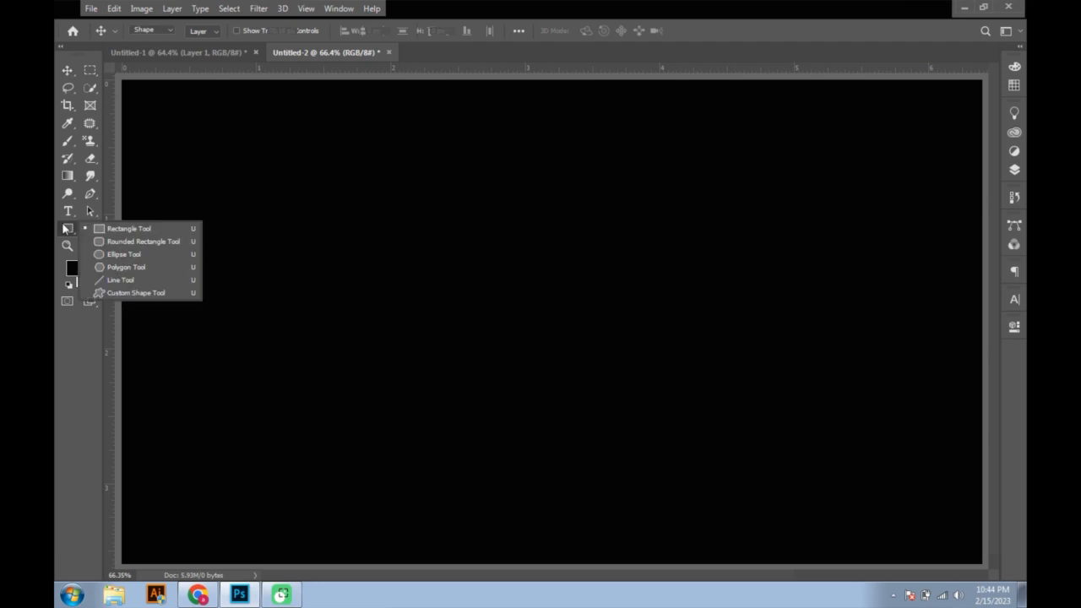
click(116, 261)
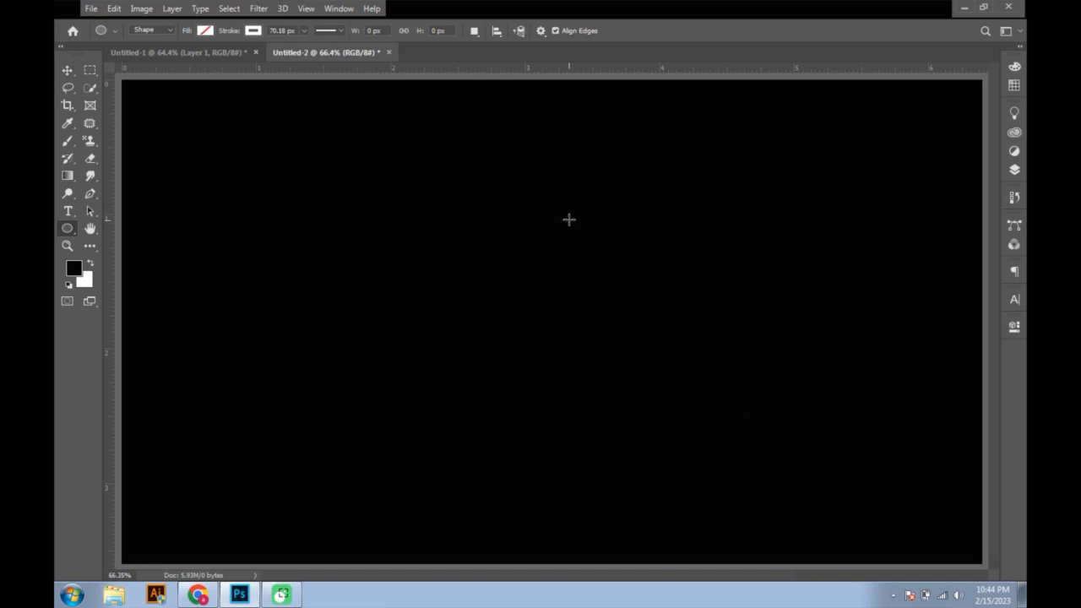
drag(569, 220, 1014, 605)
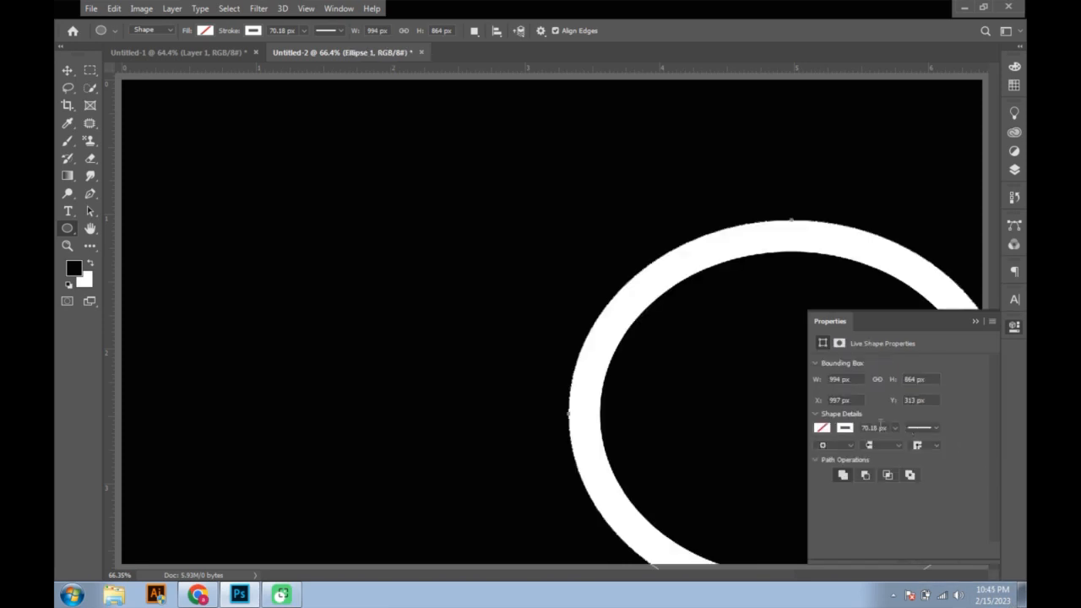
click(895, 427)
drag(893, 443, 906, 447)
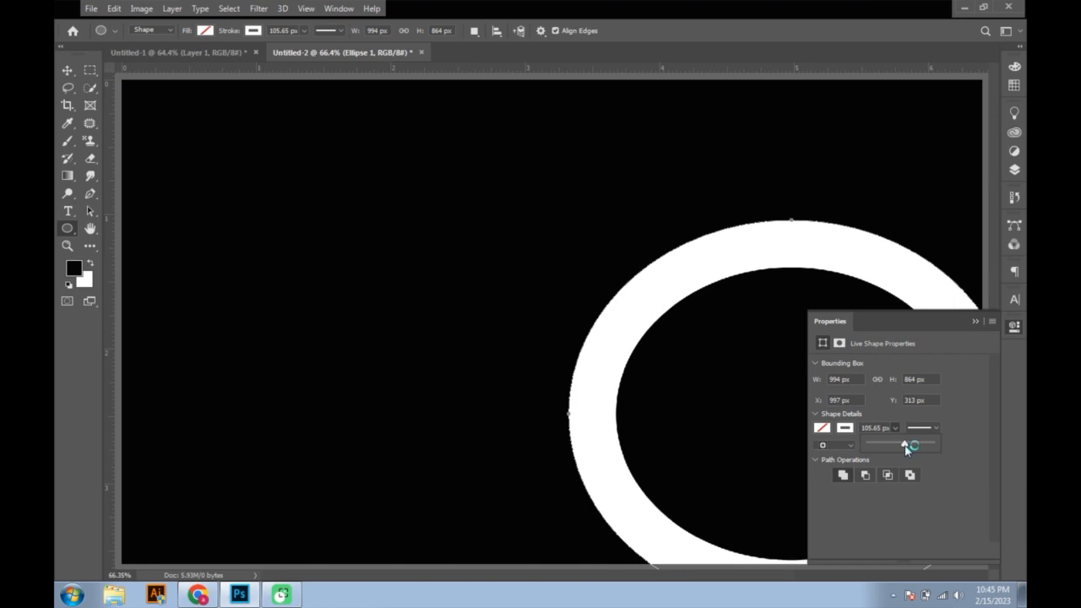
- Change the ellipse's stroke to the solid orange-yellow colour ffb20e
click(844, 428)
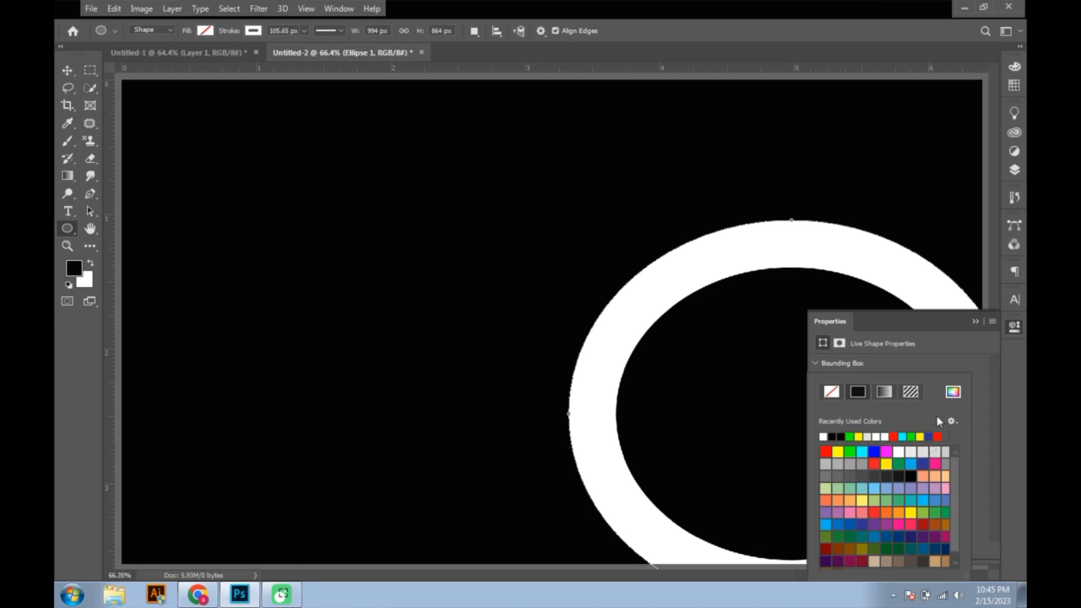
click(952, 392)
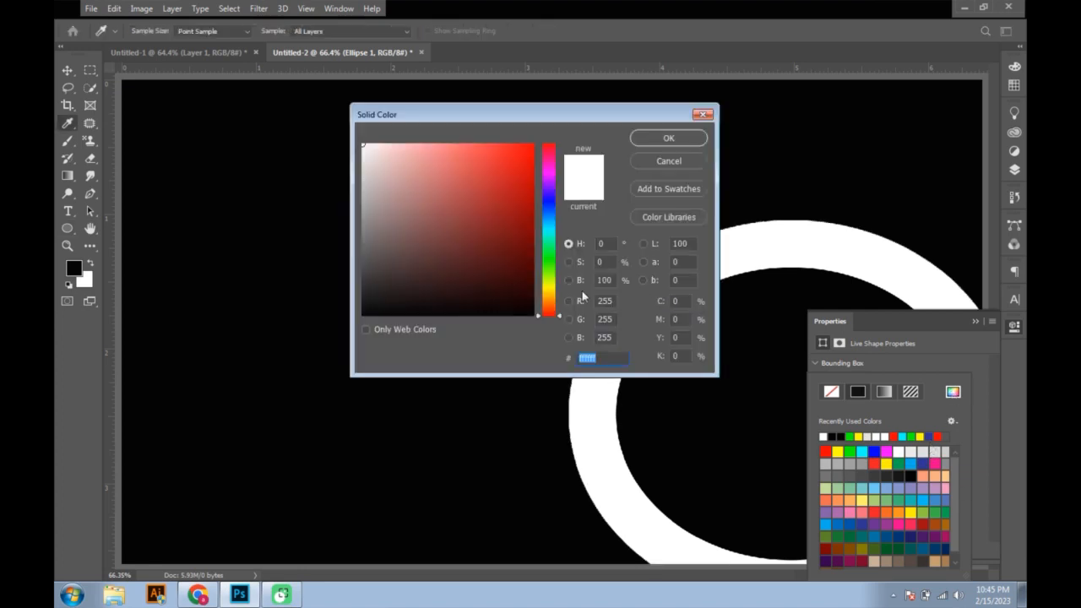
click(547, 304)
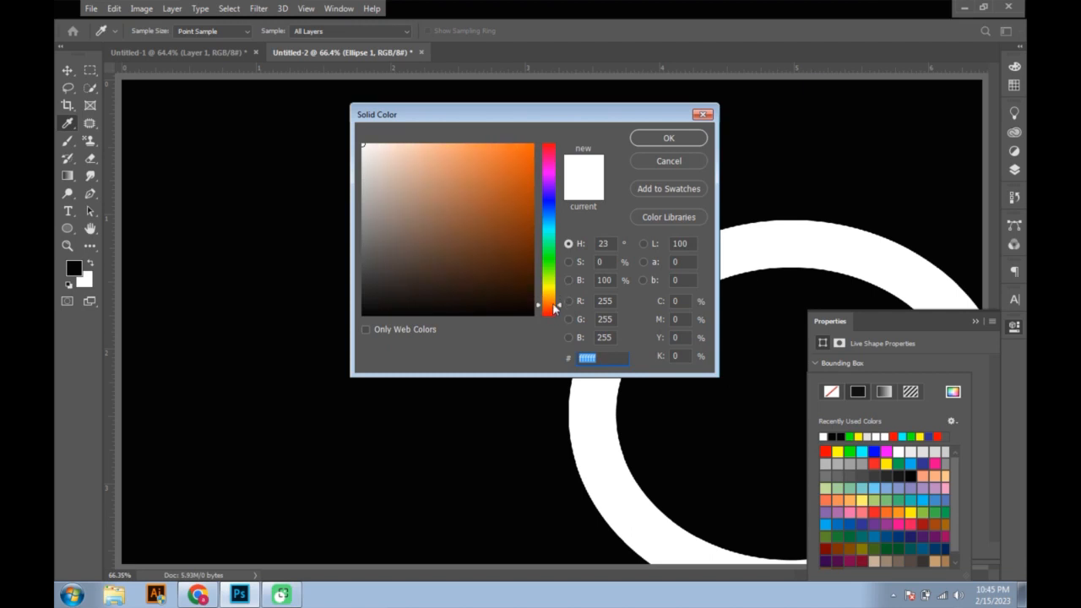
drag(556, 308, 555, 300)
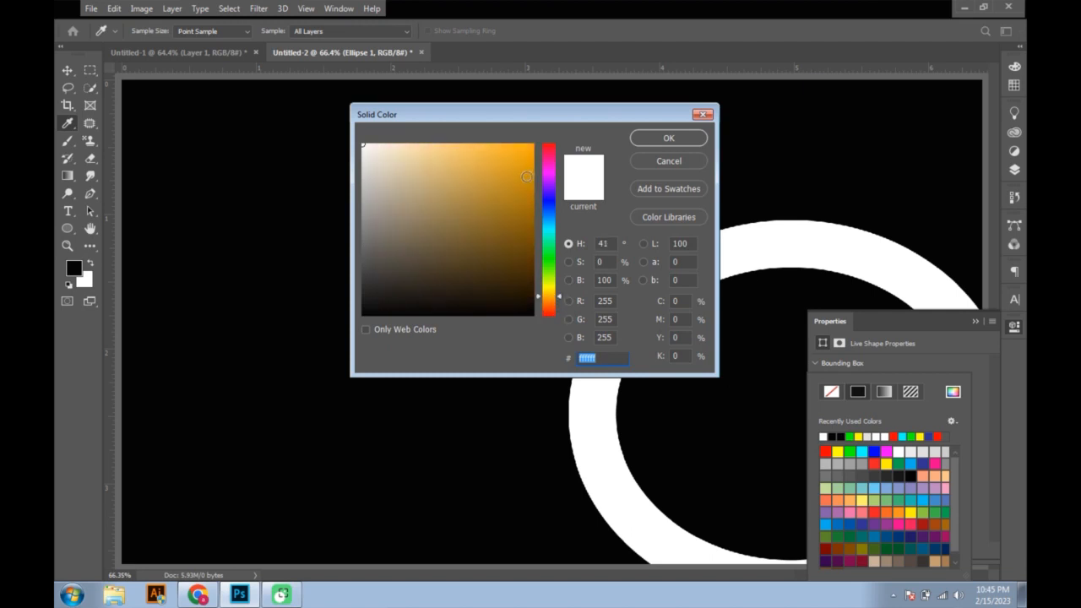
drag(522, 172, 524, 135)
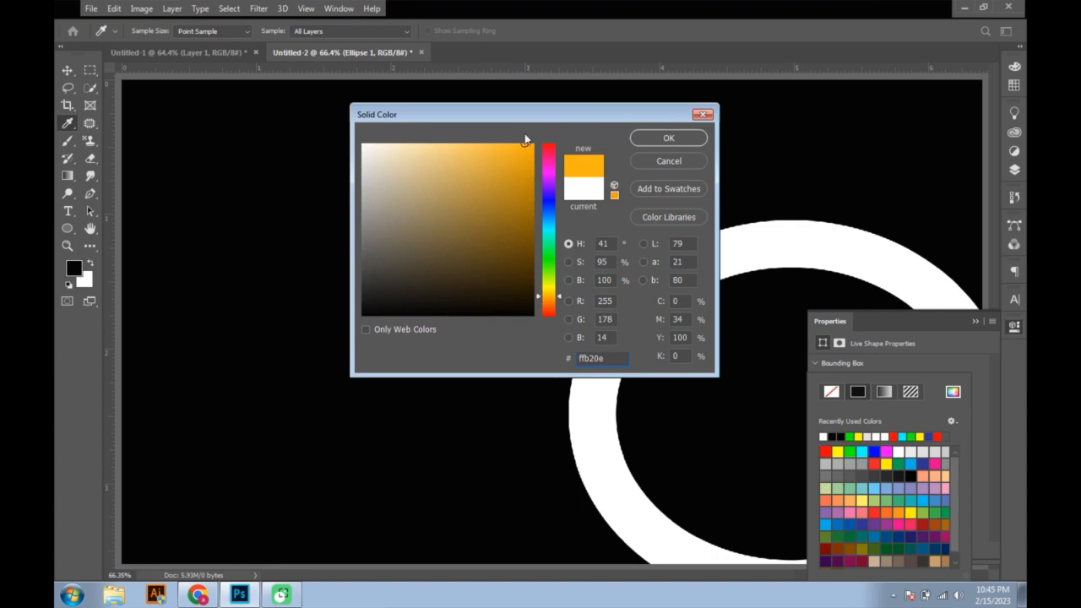
click(660, 137)
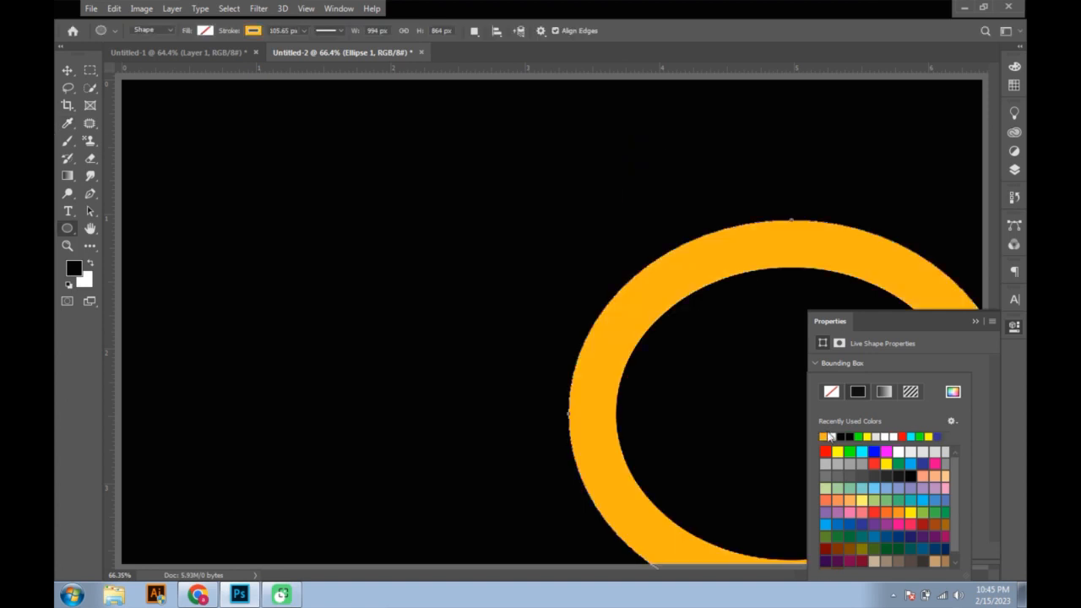
- Free-transform the ellipse to about 1408 × 1090 px so it extends past the canvas's right and lower edges
click(68, 73)
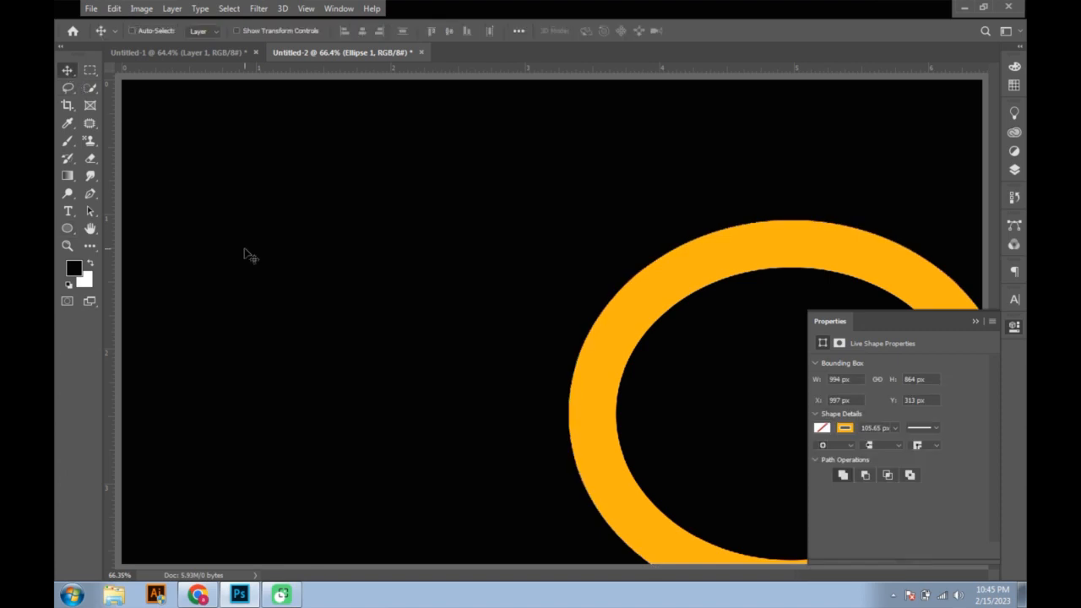
key(ctrl+t)
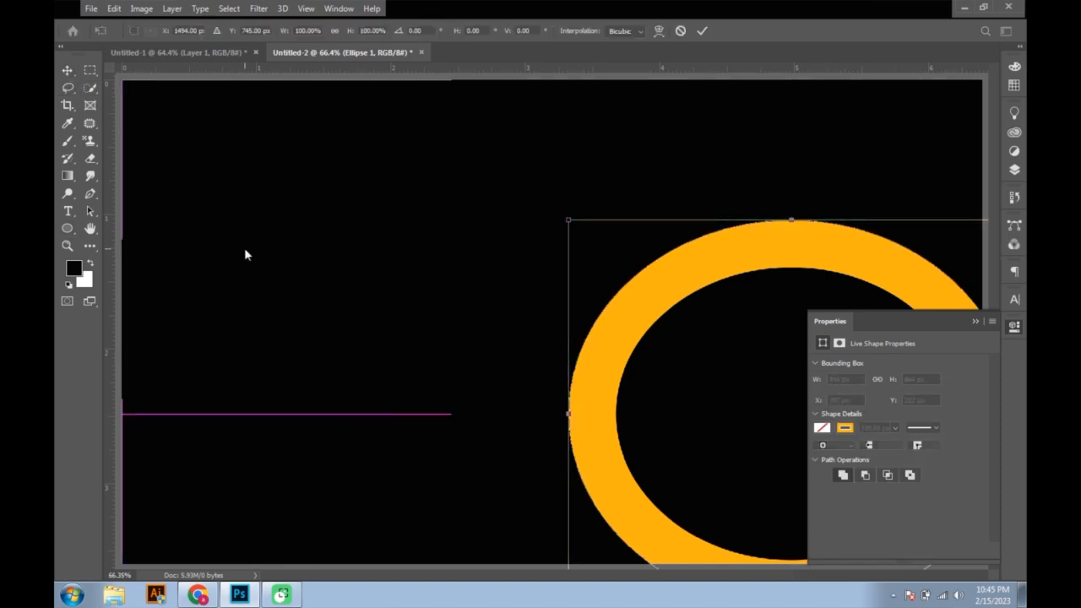
click(976, 321)
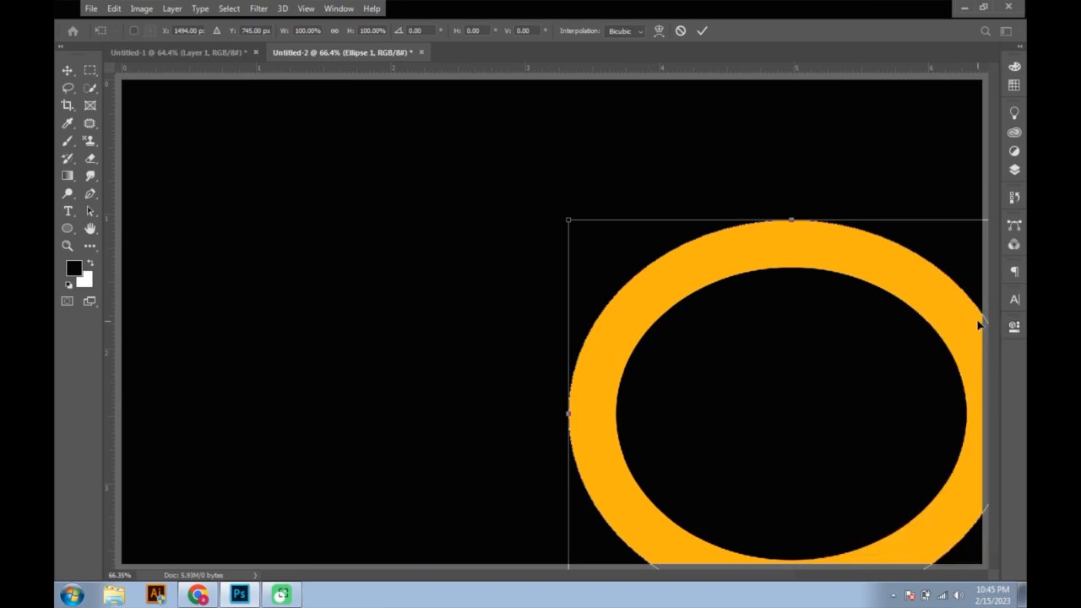
key(ctrl+minus)
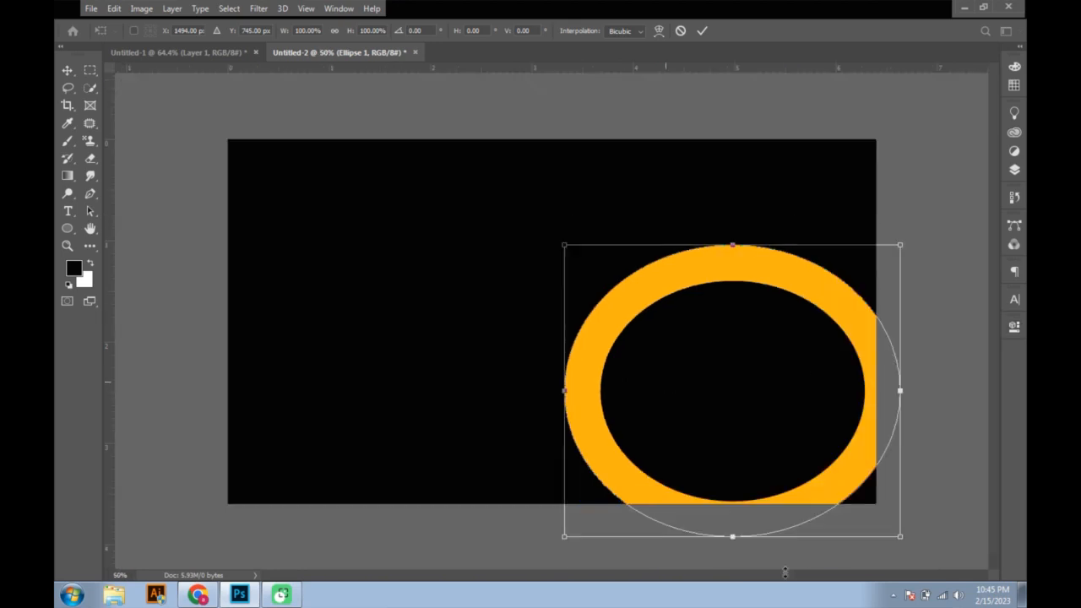
drag(732, 538, 733, 555)
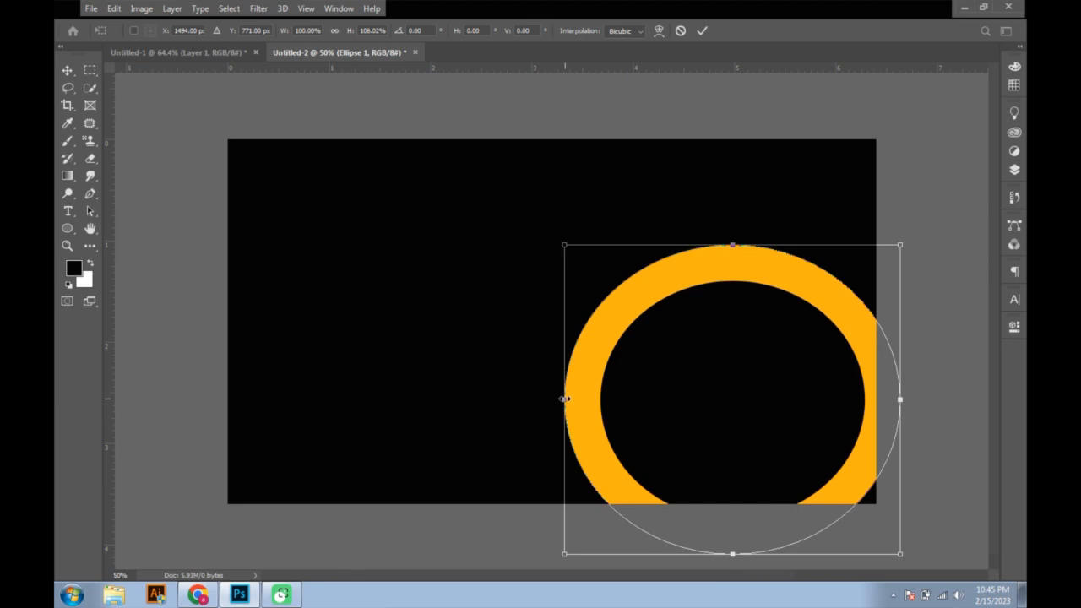
drag(564, 399, 525, 422)
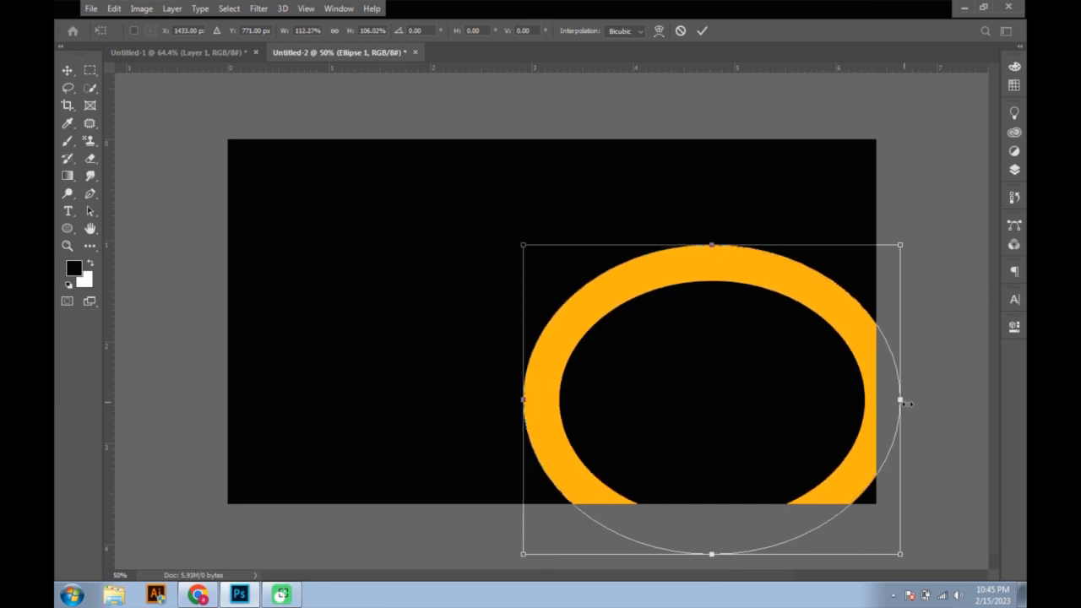
drag(904, 403, 945, 408)
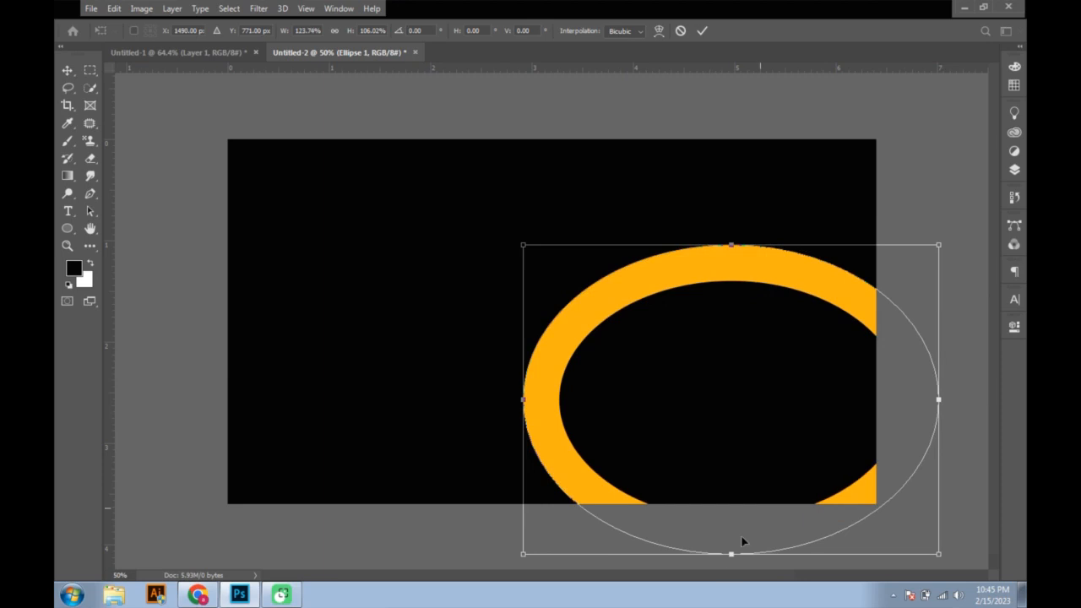
drag(731, 555, 745, 604)
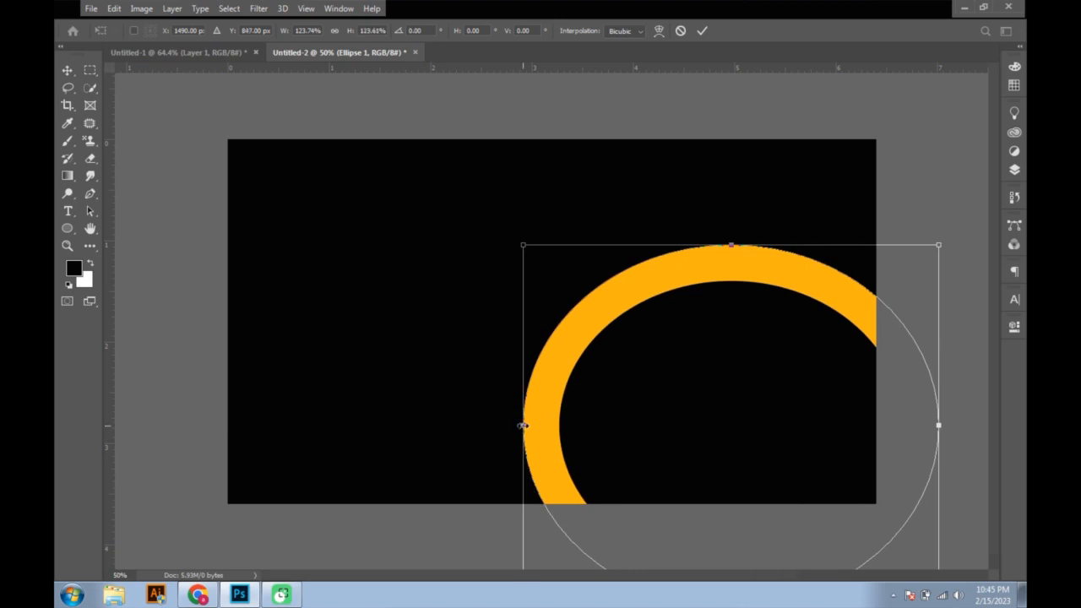
drag(523, 425, 469, 425)
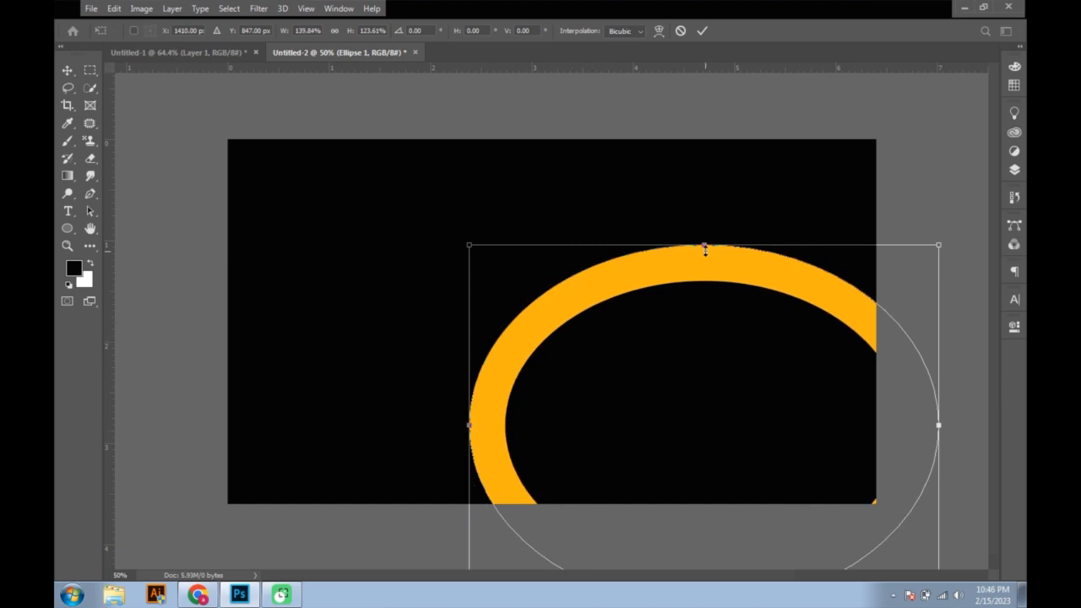
drag(705, 249, 705, 240)
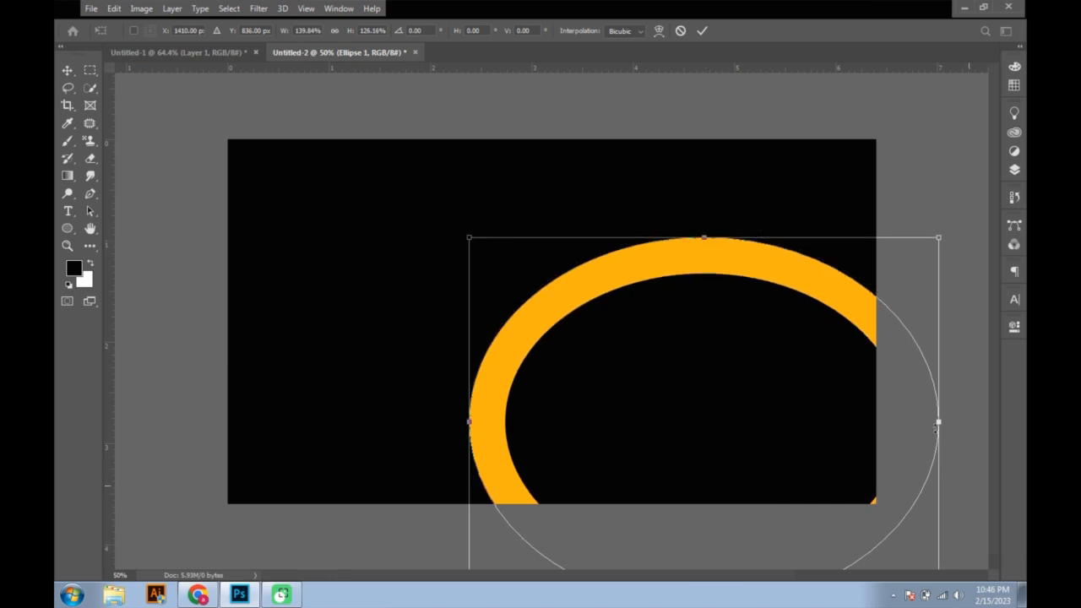
drag(937, 420, 945, 428)
key(Return)
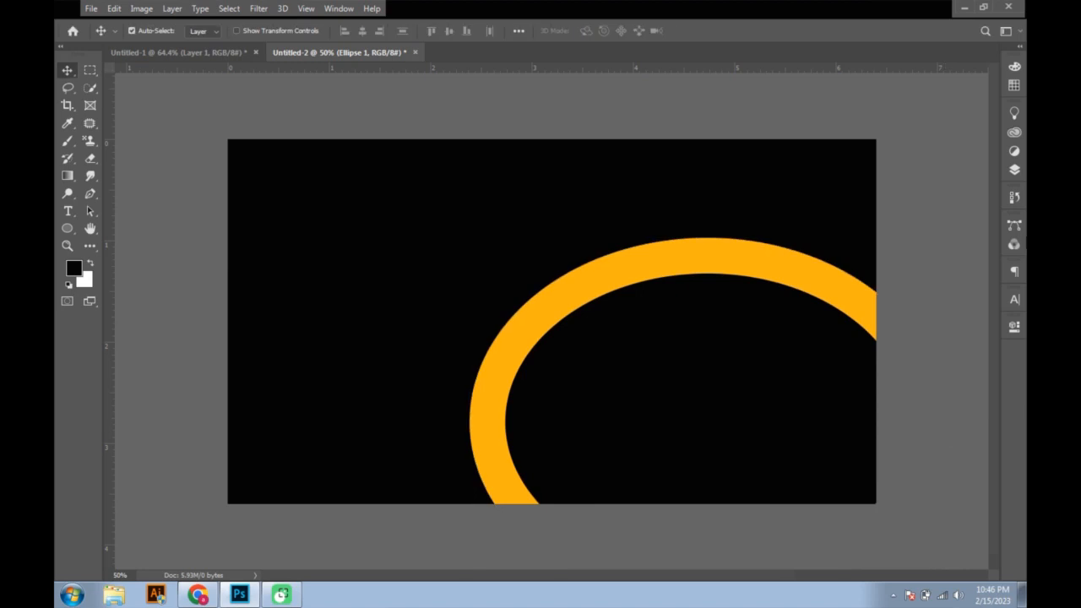
- Thicken the enlarged ellipse's stroke to about 130.22 px
click(1013, 326)
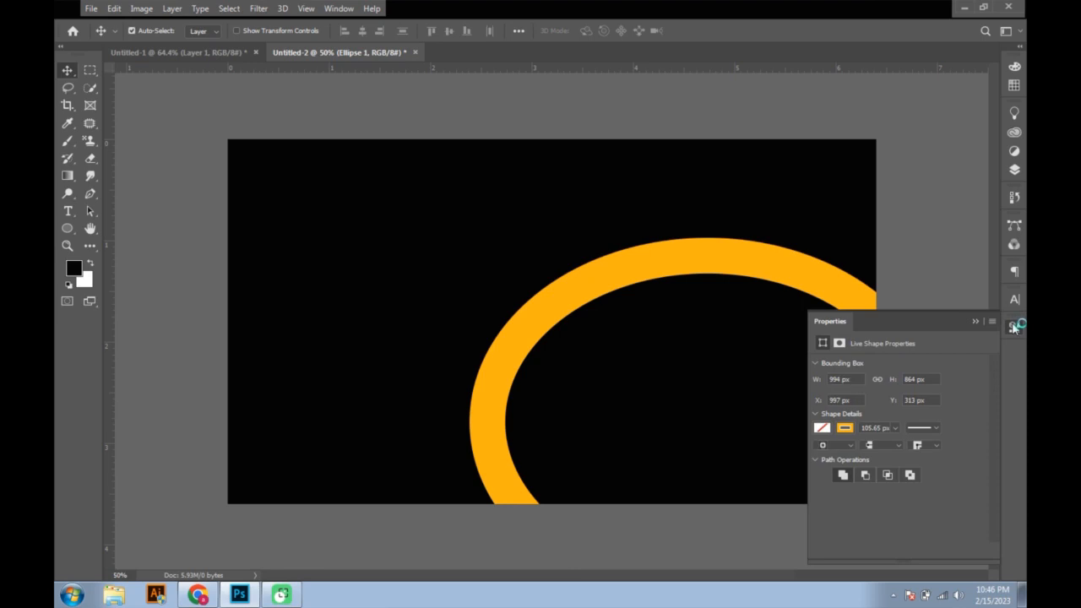
click(895, 428)
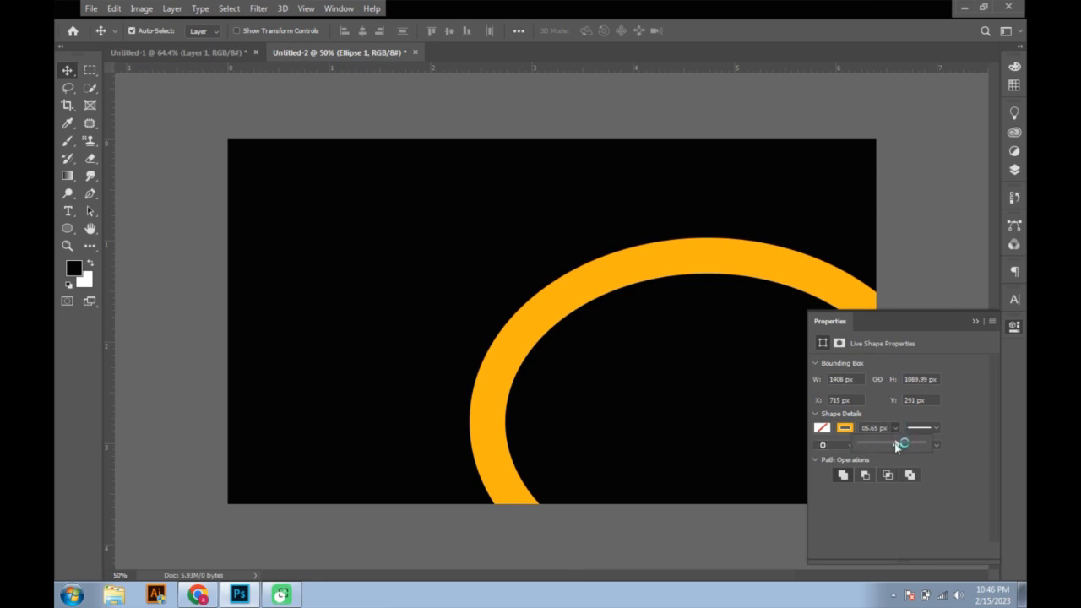
drag(896, 444, 903, 450)
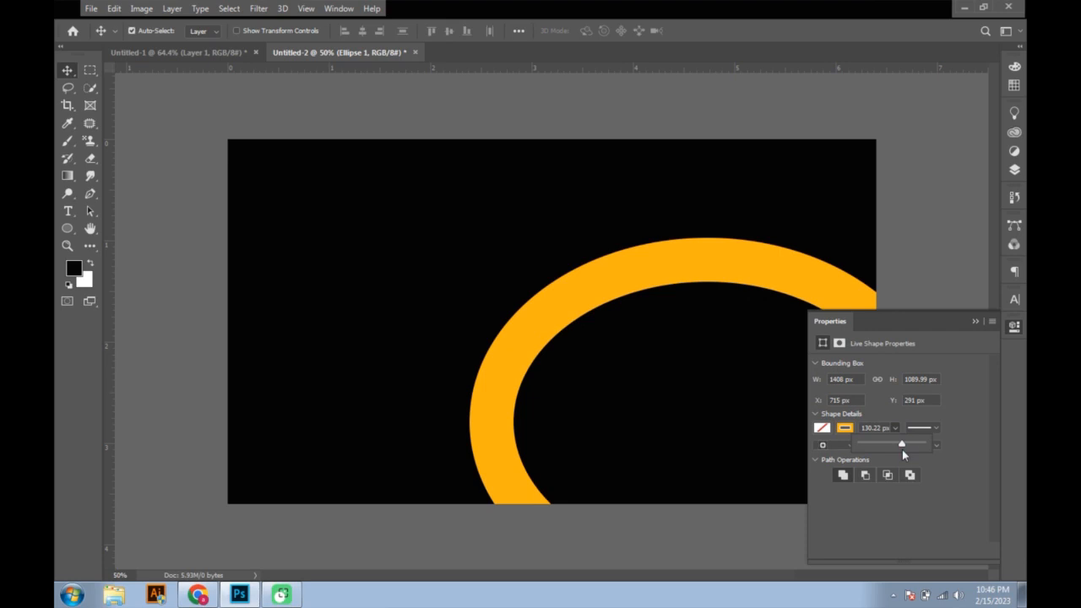
key(ctrl)
click(976, 322)
key(ctrl+plus)
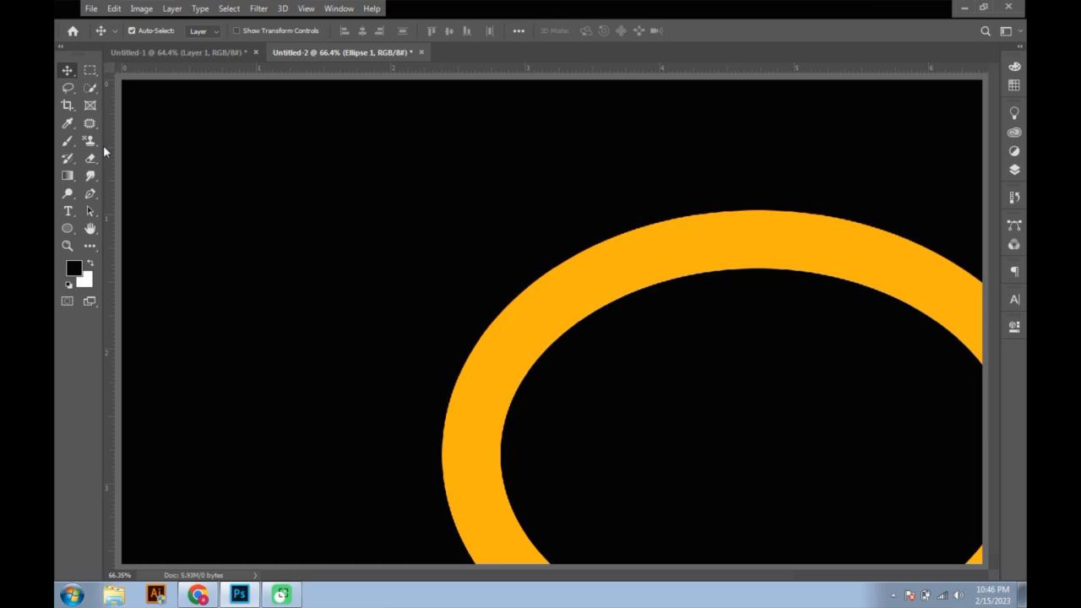
- Open de2.png from the Desktop and bring its robot head image into the Untitled-2 document
click(91, 9)
click(100, 37)
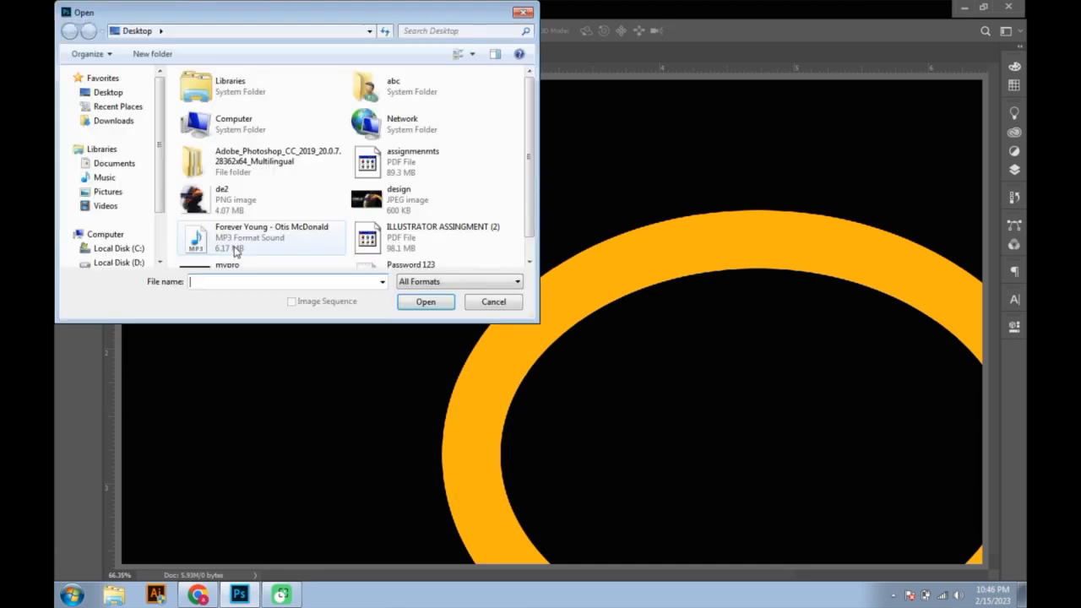
click(231, 210)
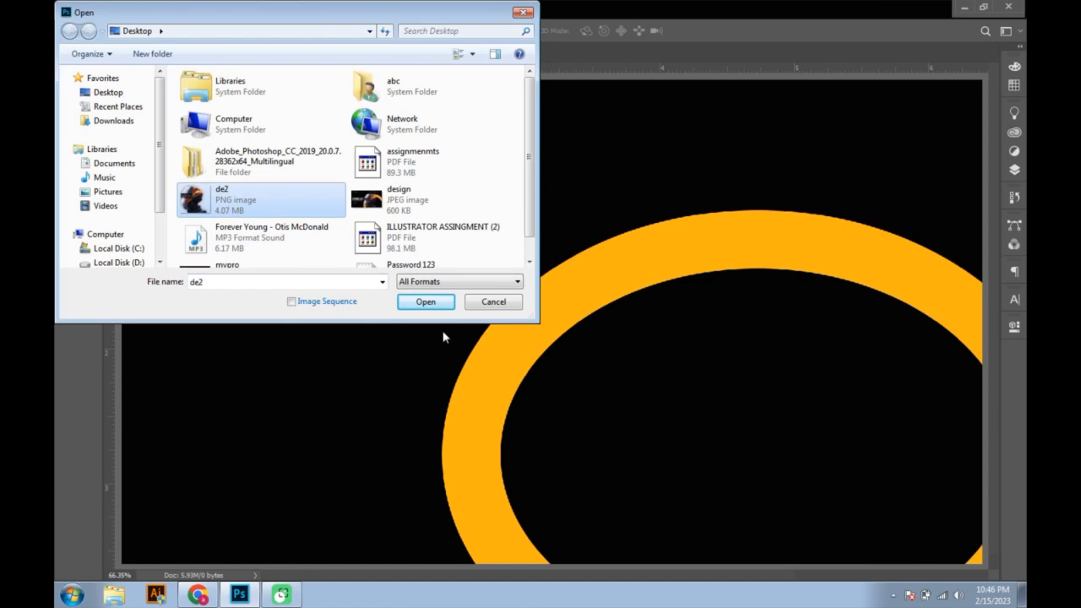
click(420, 302)
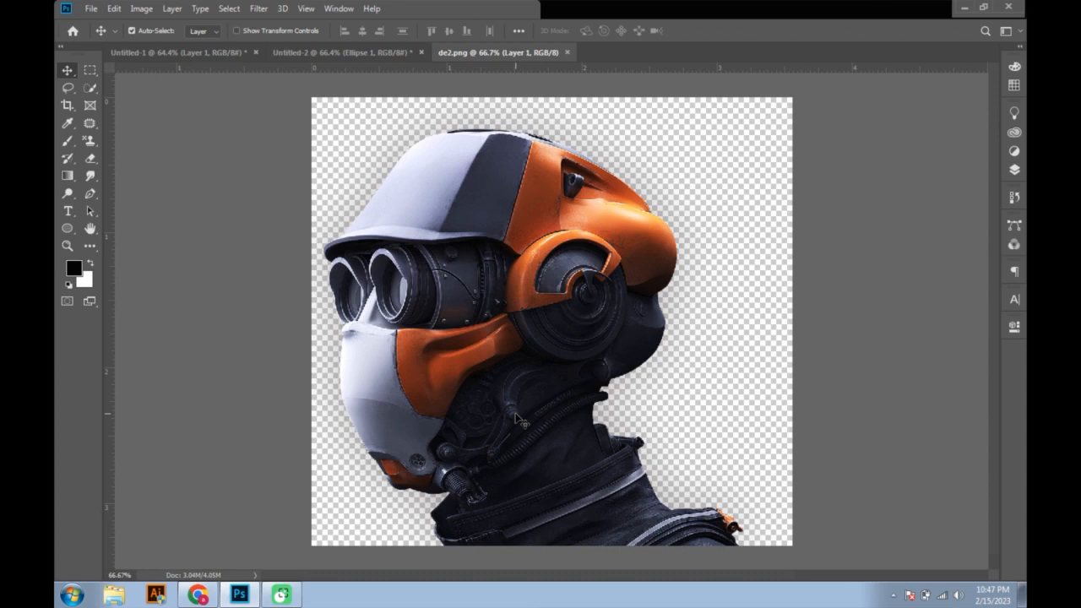
drag(494, 405, 740, 463)
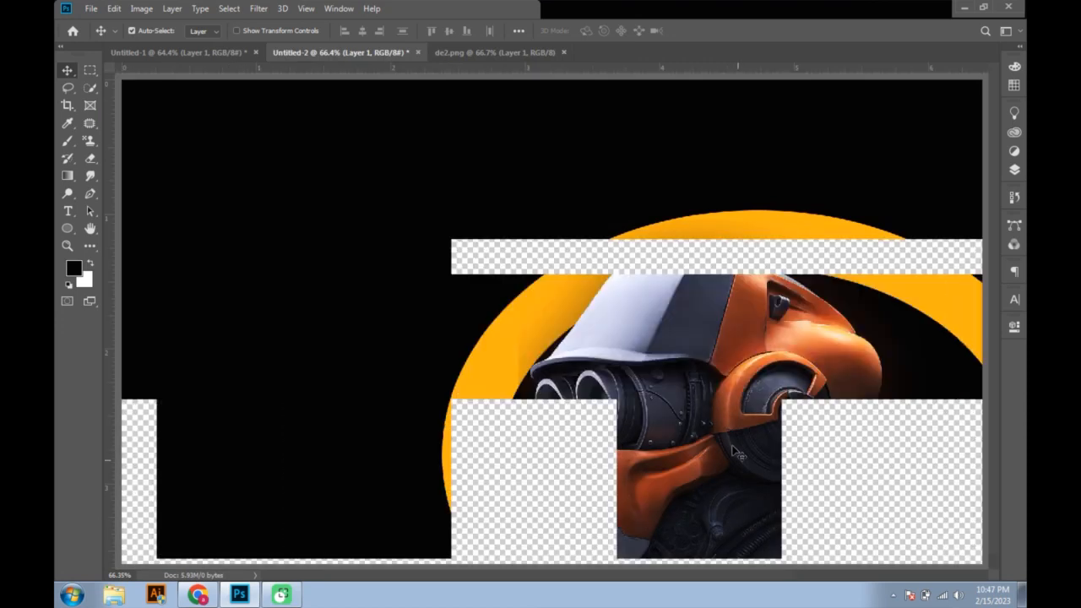
- Position the robot head over the left part of the orange ring and scale it up proportionally to about 103%
drag(705, 397, 690, 371)
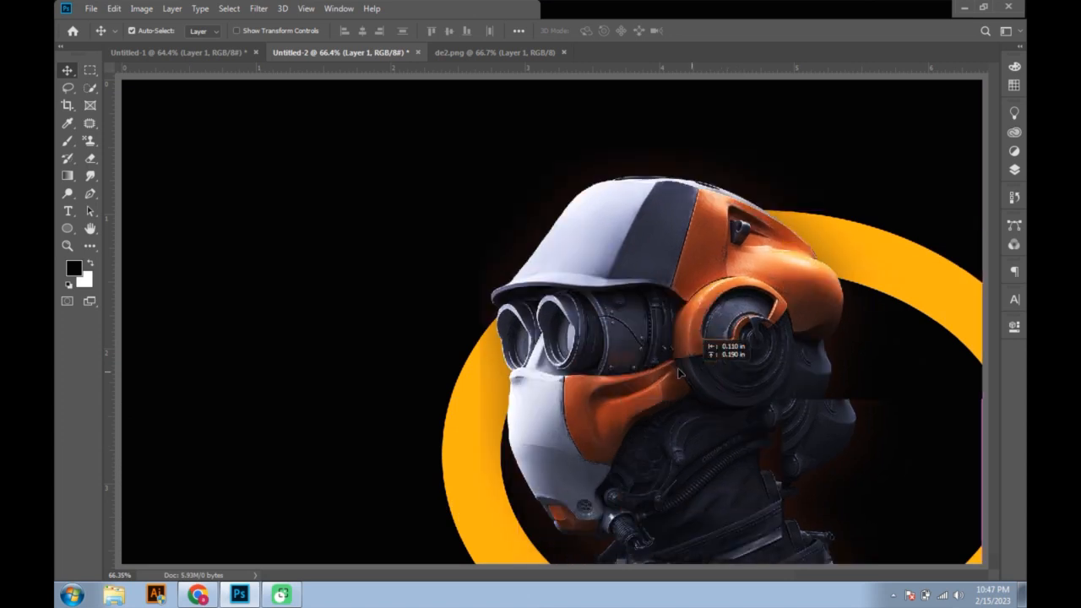
drag(681, 374, 673, 383)
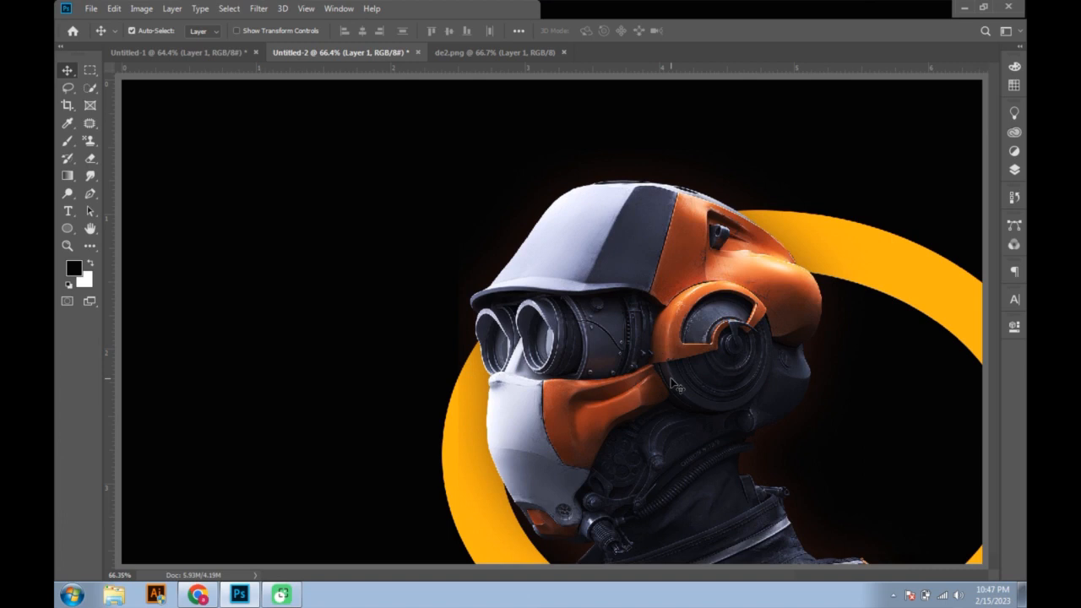
key(ctrl+t)
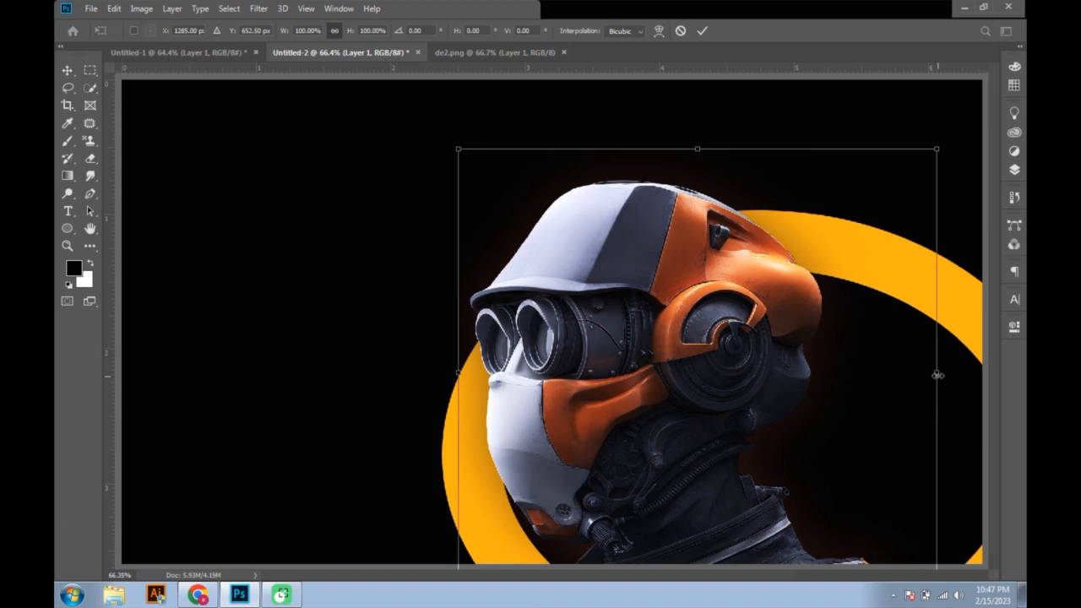
drag(937, 374, 952, 383)
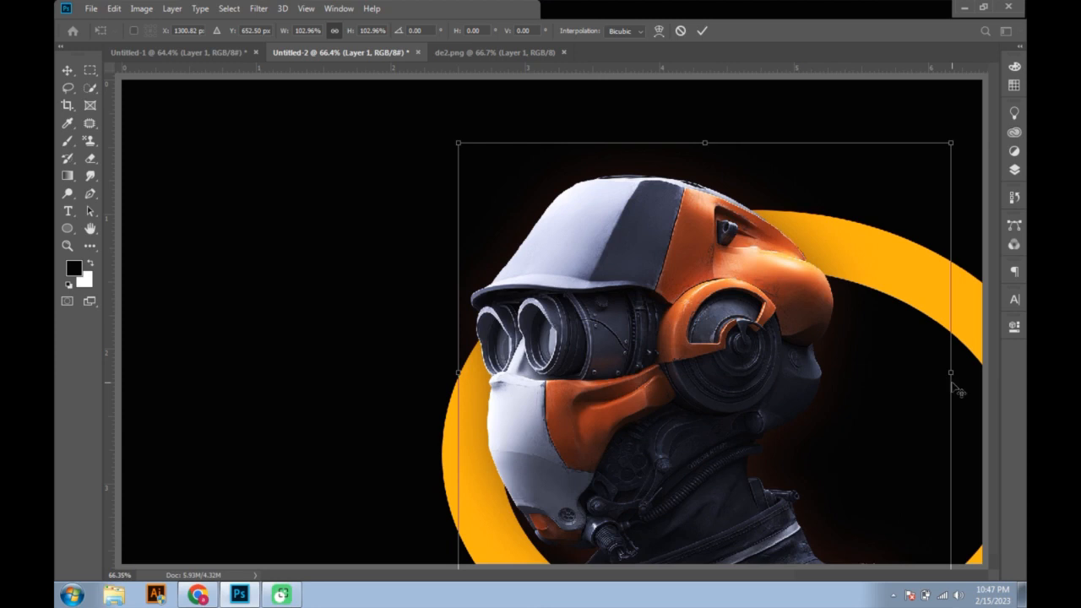
key(Return)
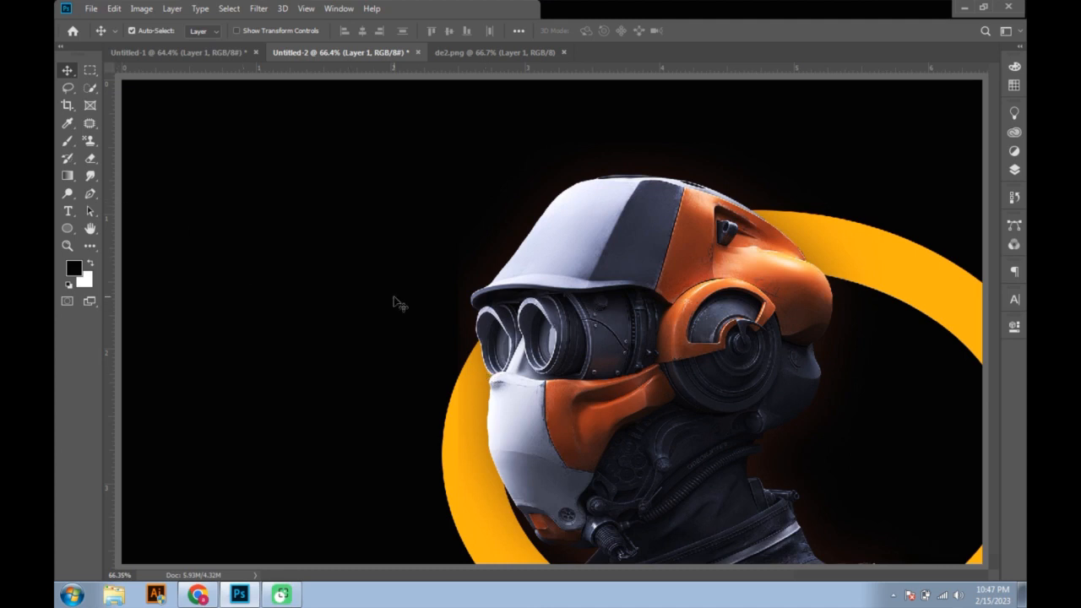
key(ctrl+e)
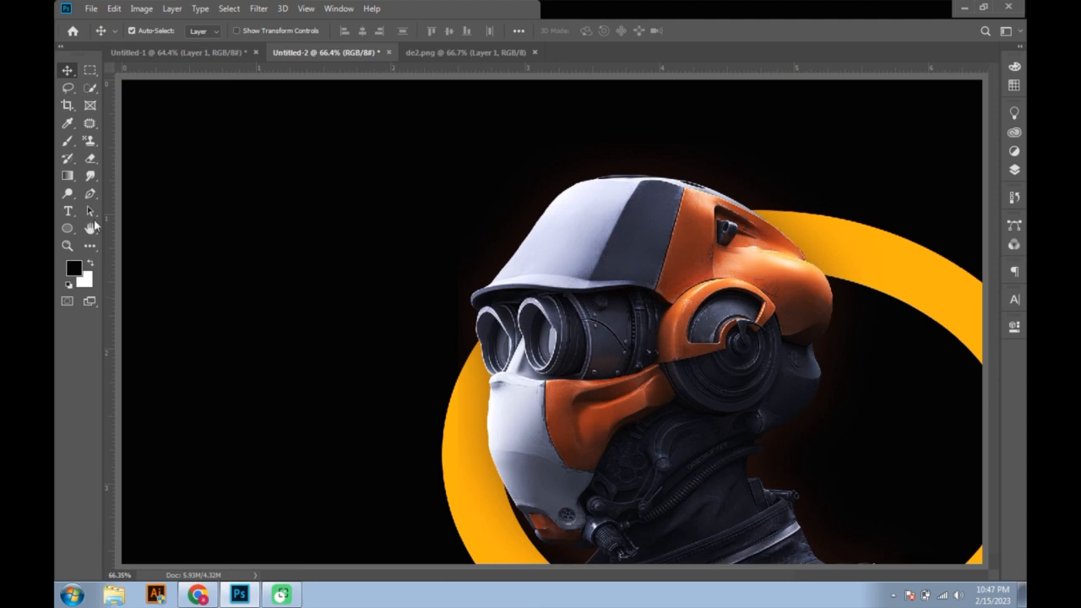
- Add the text "Home" on the empty black area to the left of the robot head
click(68, 212)
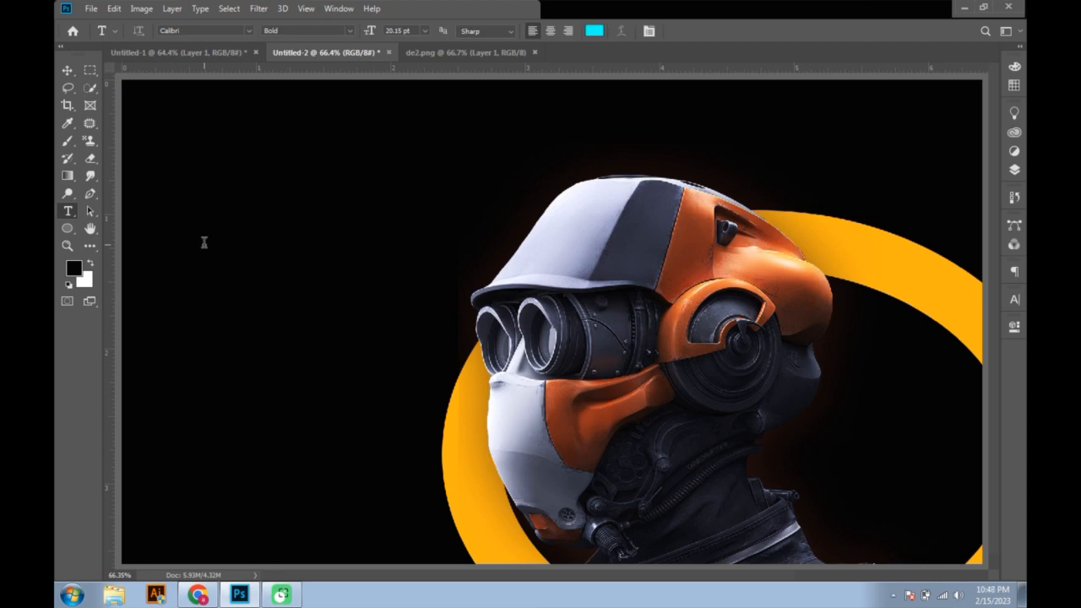
click(203, 242)
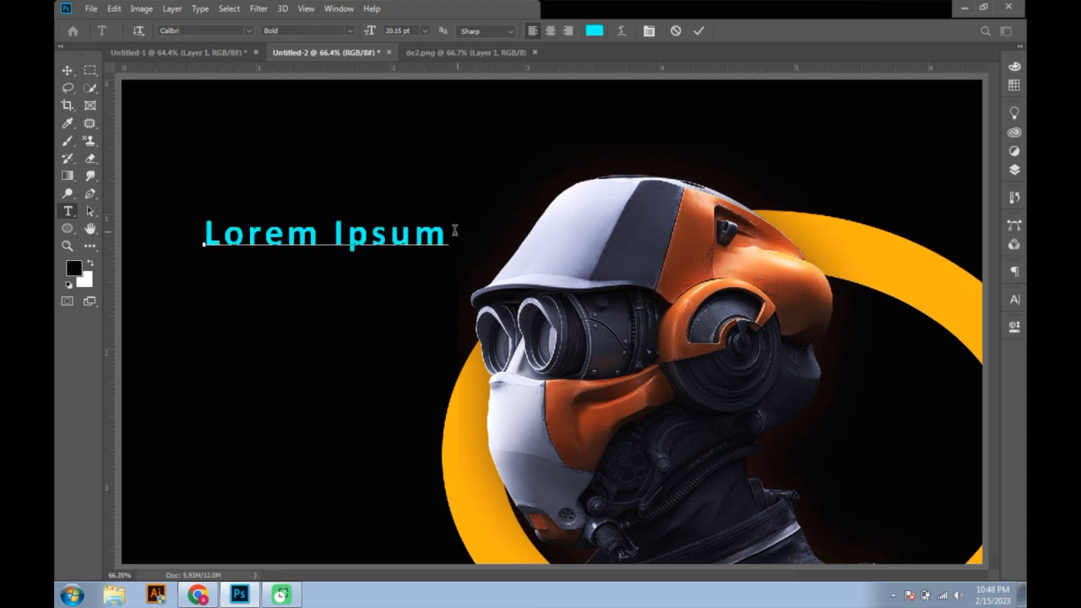
drag(449, 230, 205, 203)
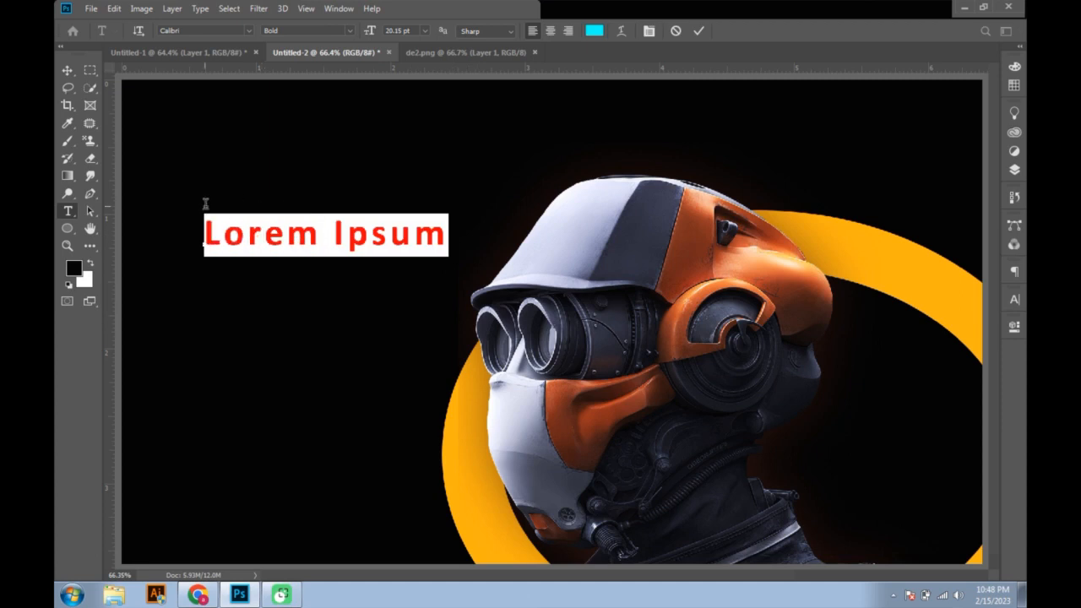
key(BackSpace)
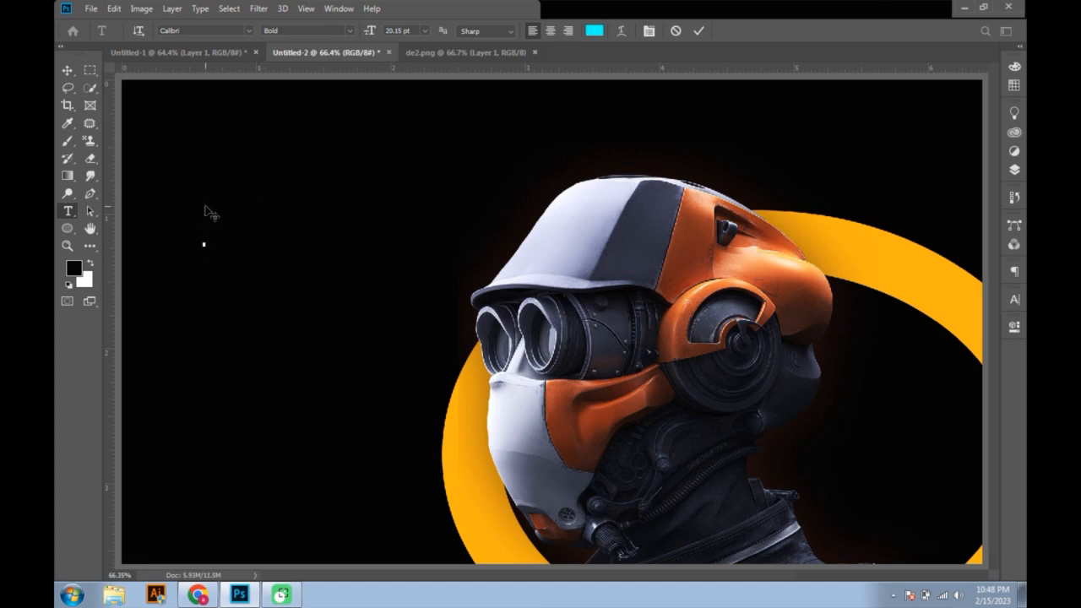
text(Home)
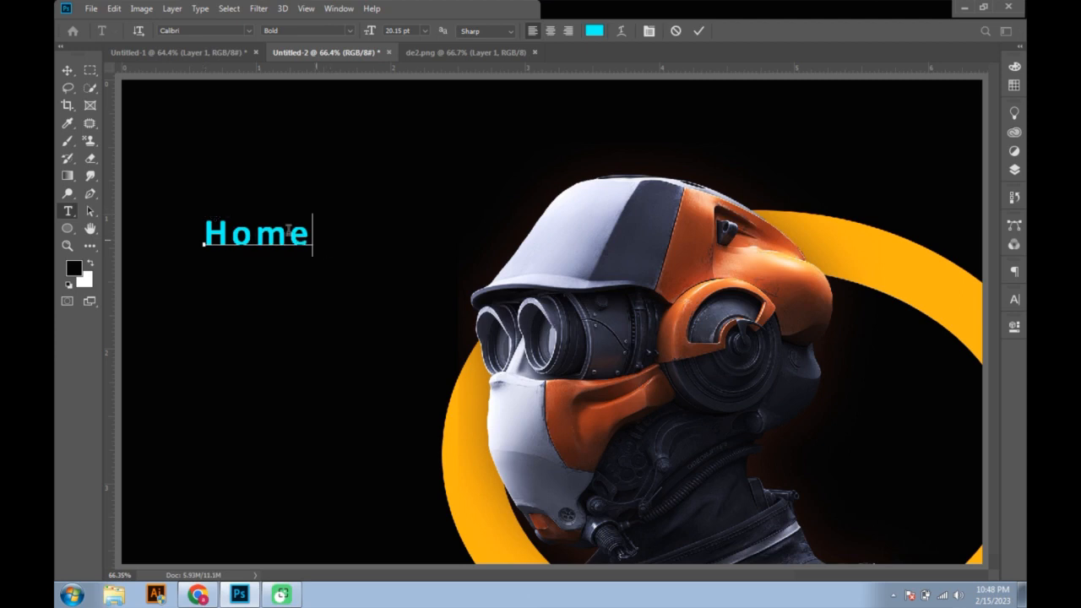
- Recolour the whole word "Home" to pure red (ff0000) and commit the text
key(shift+Left)
key(shift+Left)
key(shift+Left)
key(shift+Left)
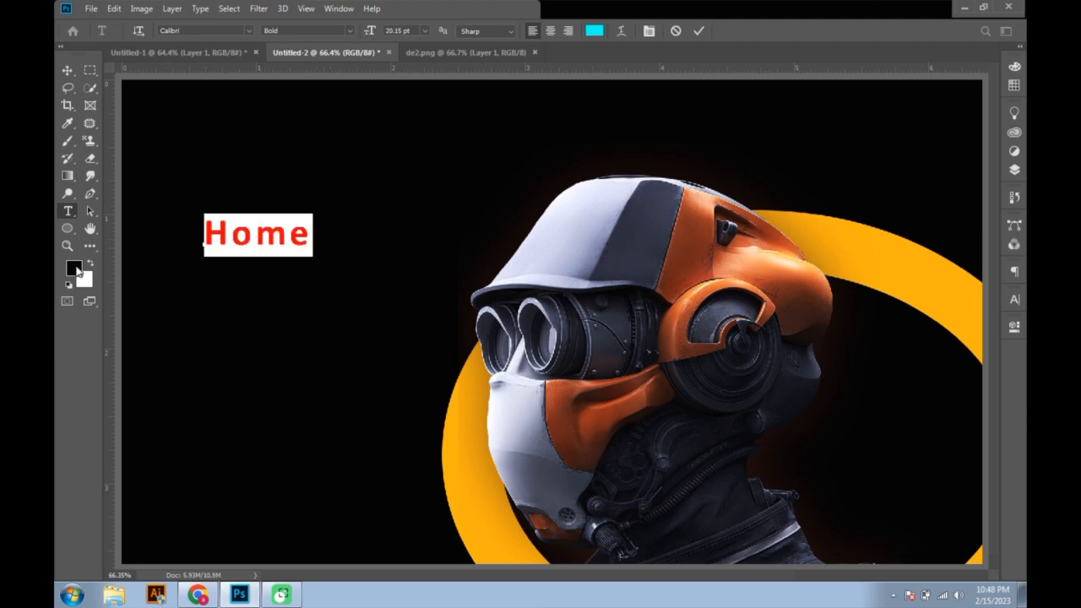
click(593, 30)
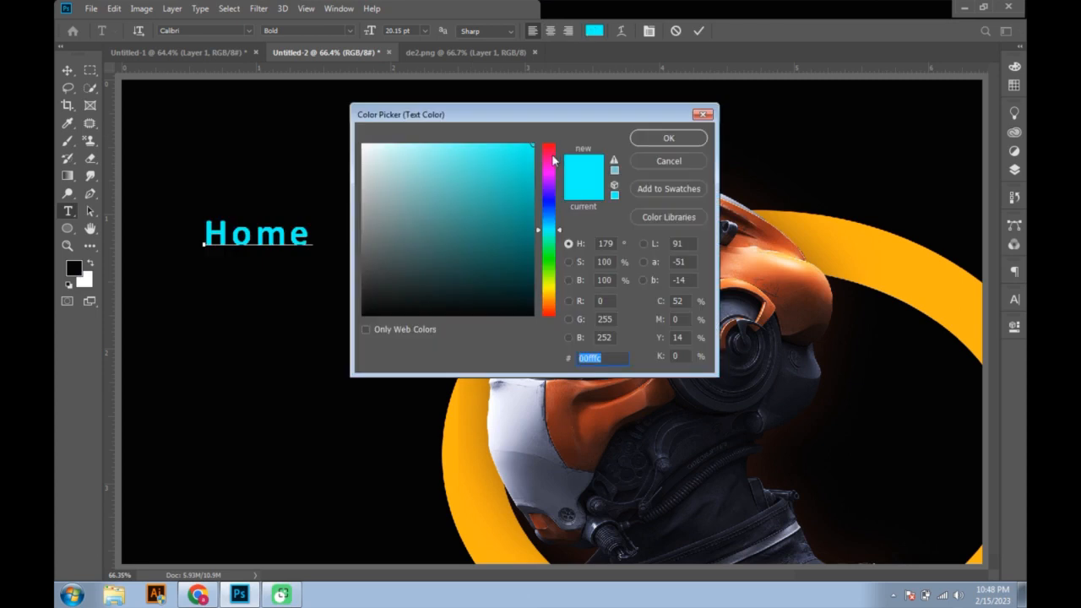
drag(552, 160, 552, 143)
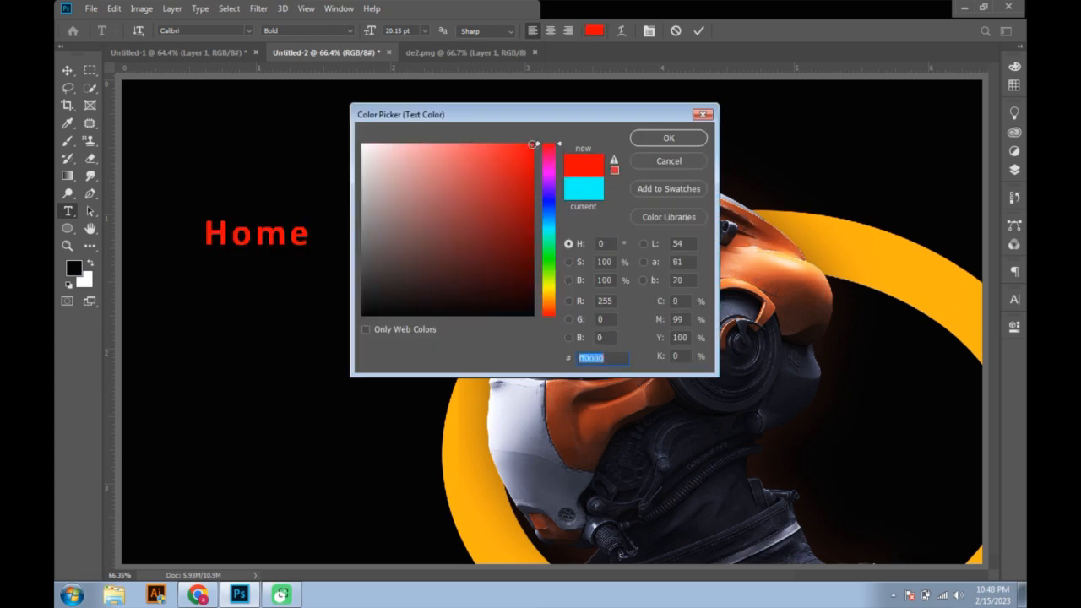
click(668, 138)
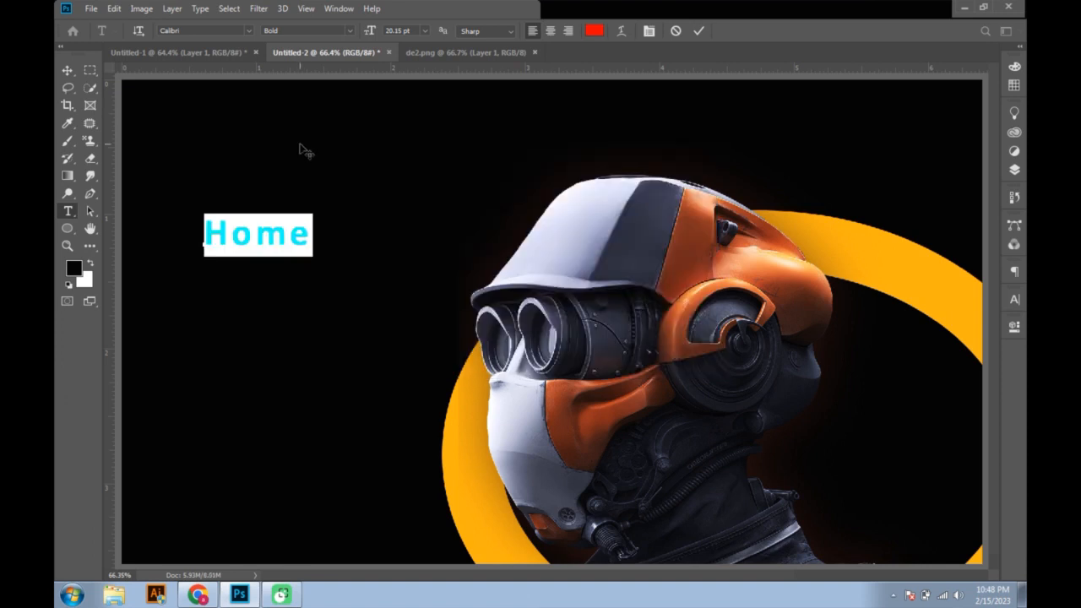
click(67, 67)
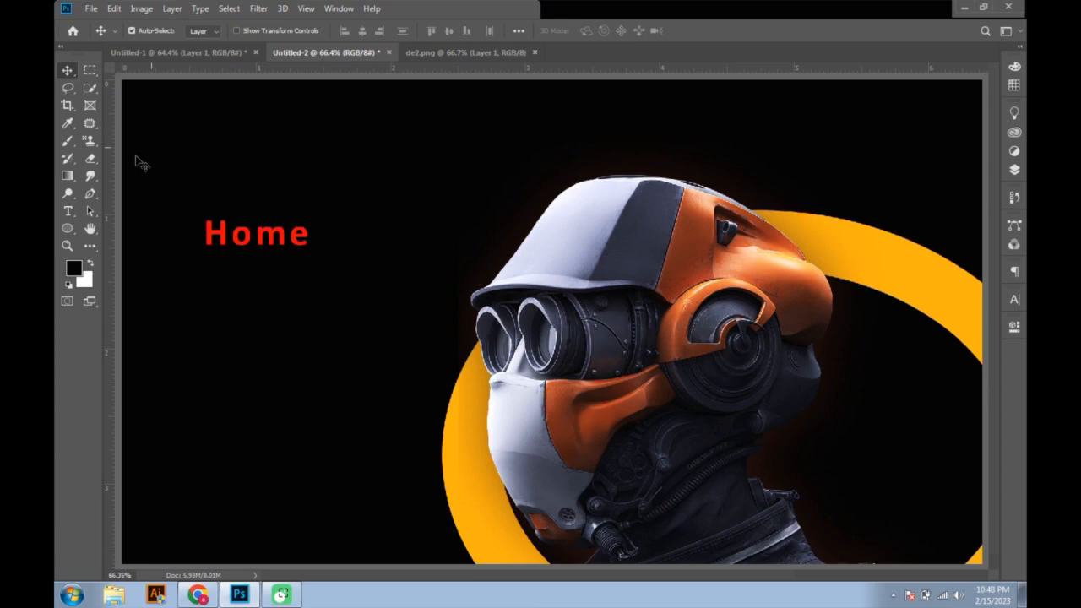
click(90, 193)
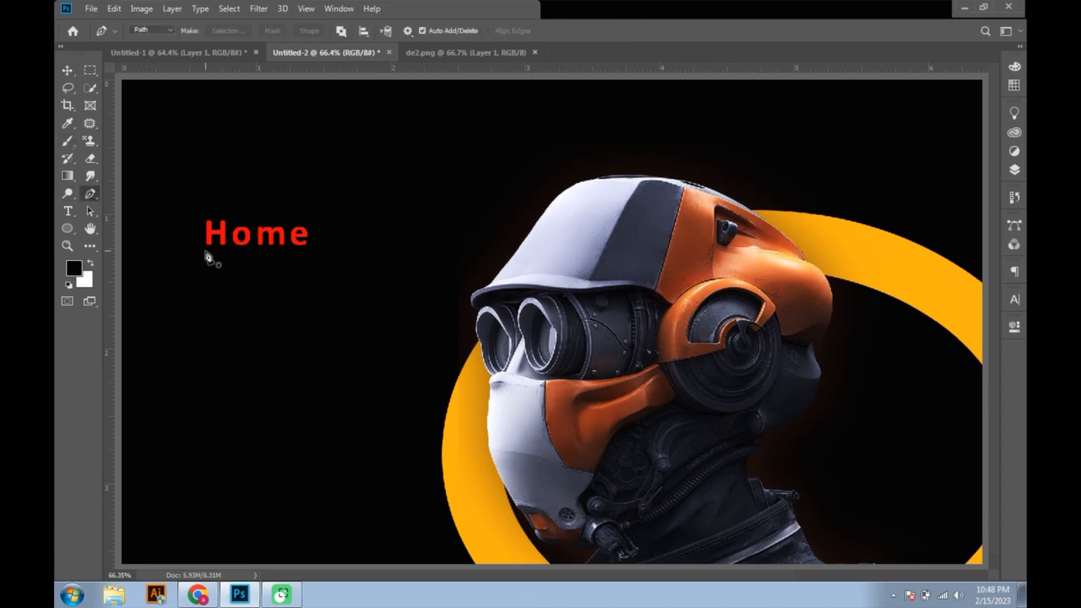
click(206, 255)
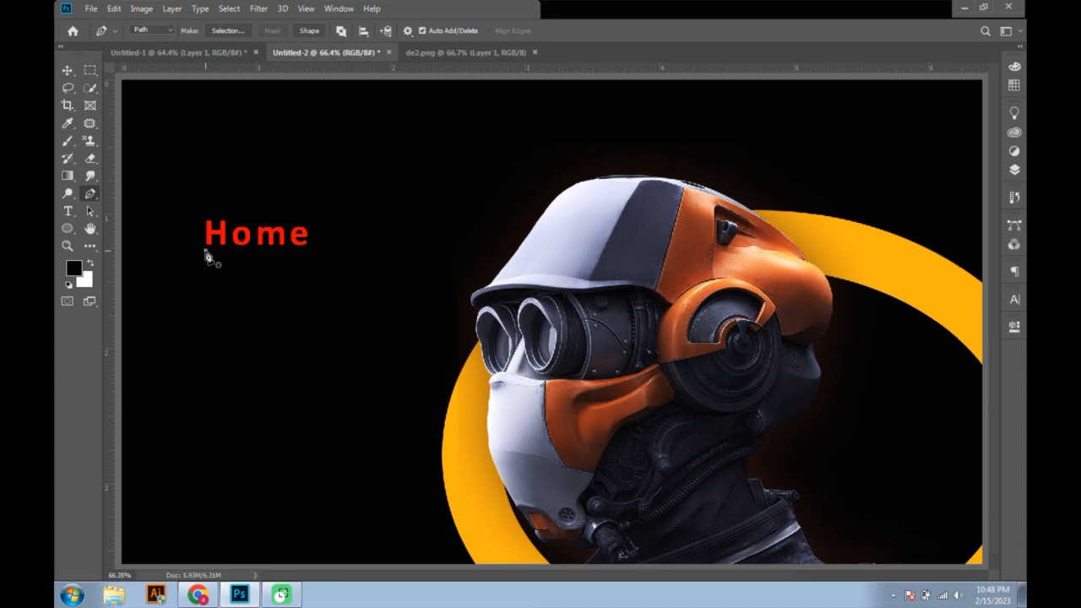
click(309, 250)
click(68, 72)
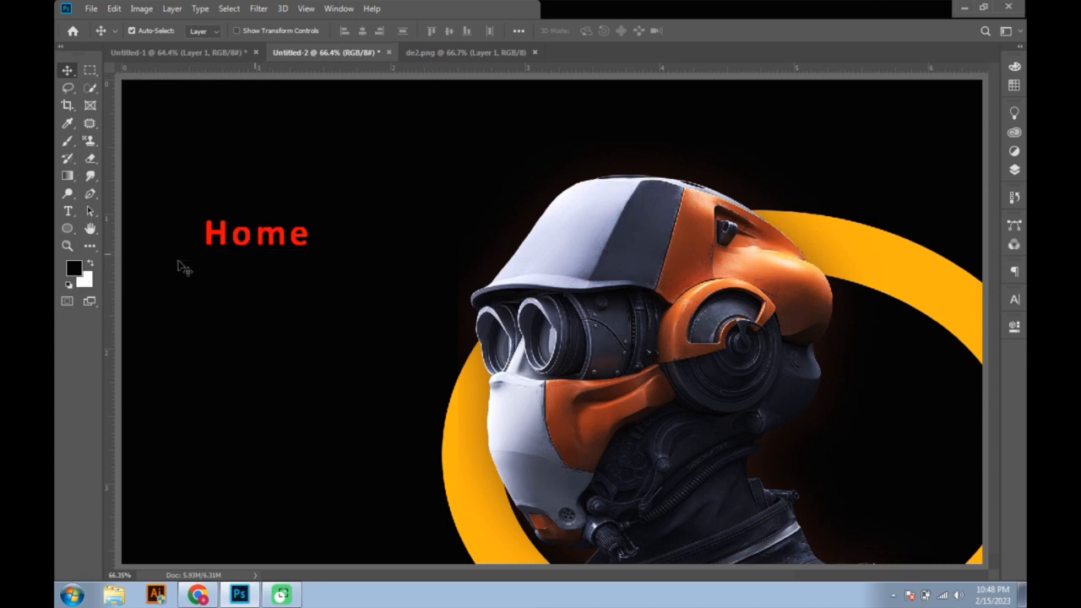
- Draw a horizontal line shape about 218 px long directly beneath the word "Home" with the Line tool
click(71, 235)
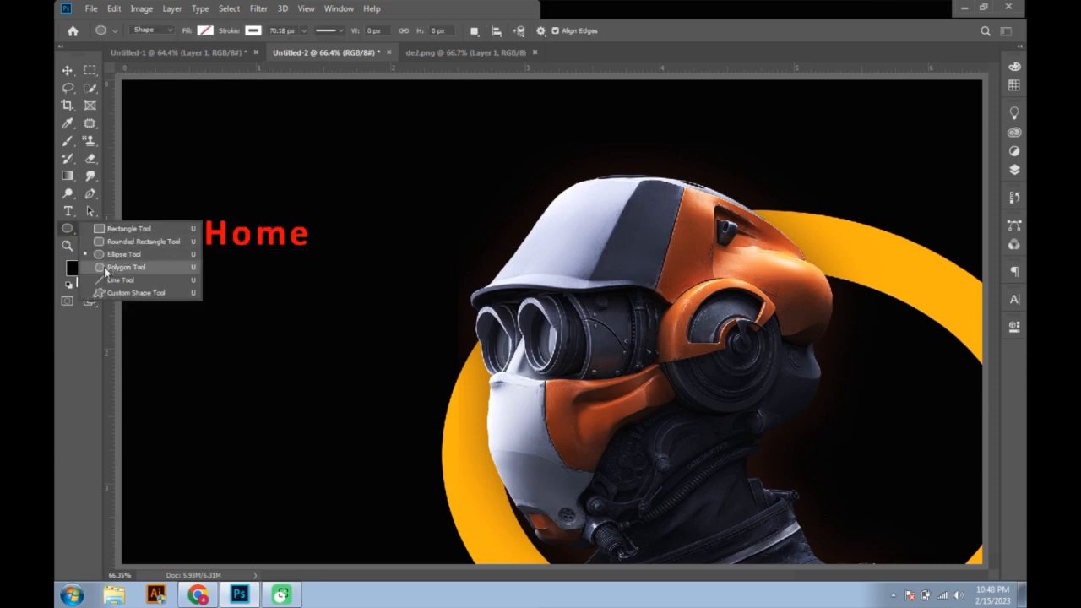
click(161, 279)
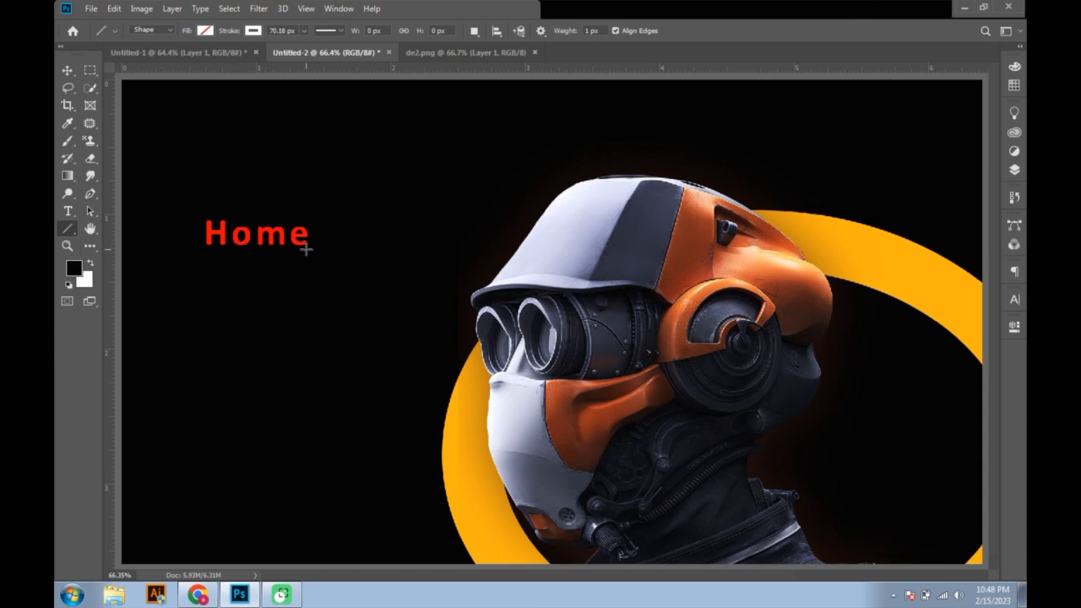
drag(306, 247, 207, 244)
- Set the underline's stroke colour to red and its stroke width to about 108.38 px
click(254, 32)
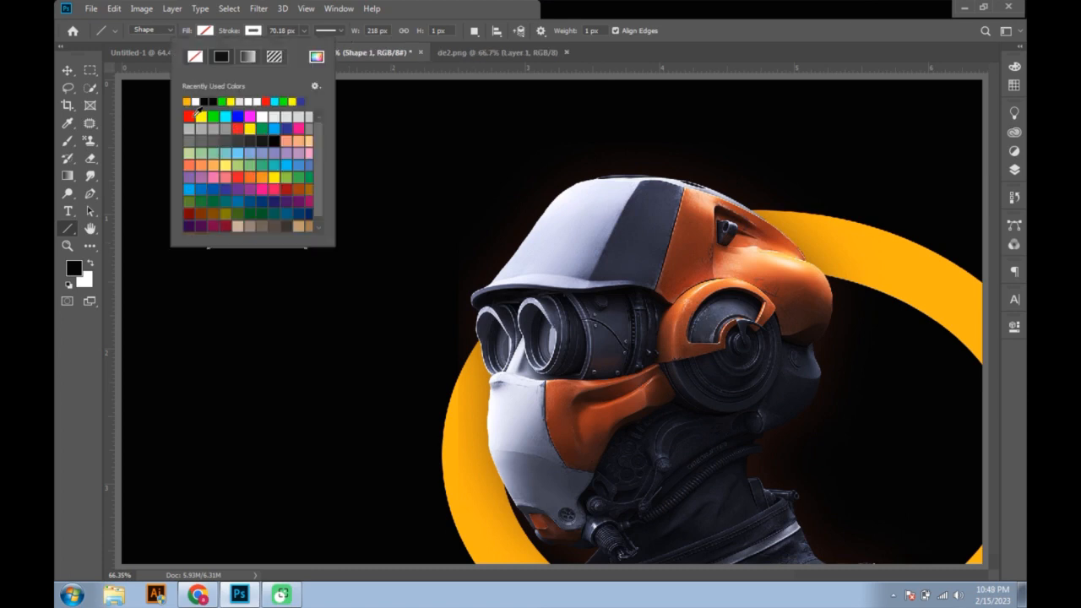
click(190, 116)
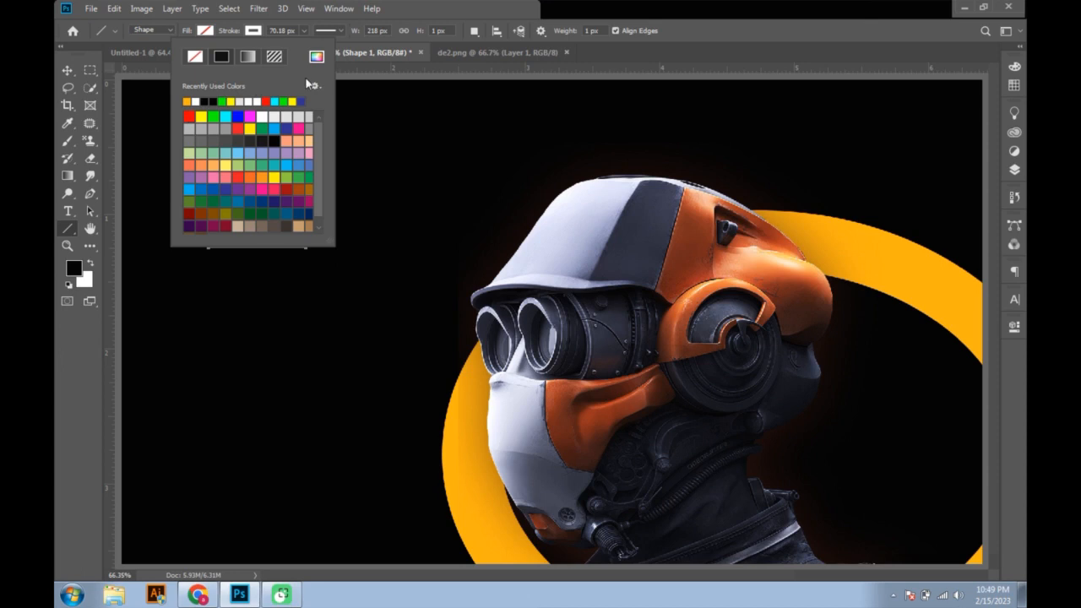
click(303, 30)
drag(303, 47, 314, 46)
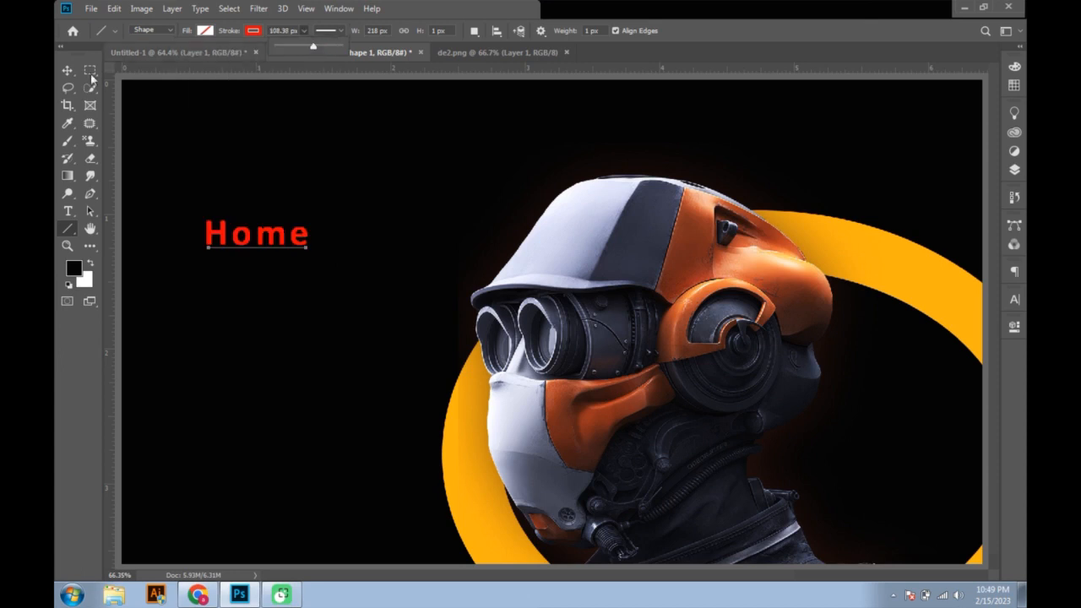
click(66, 72)
click(261, 185)
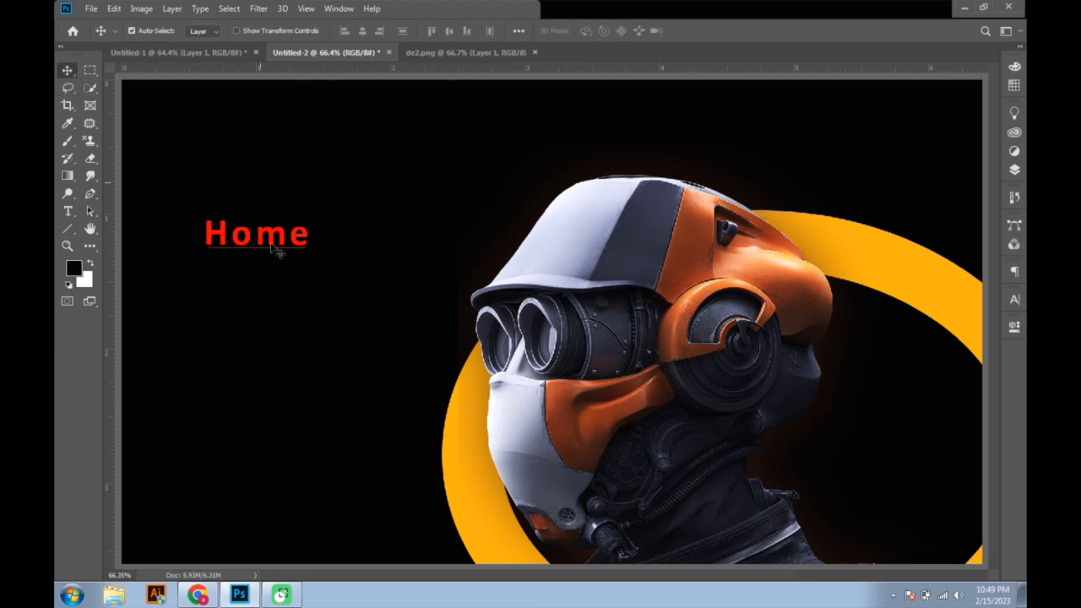
- Select the underline together with the "Home" text and merge both layers into one
click(268, 247)
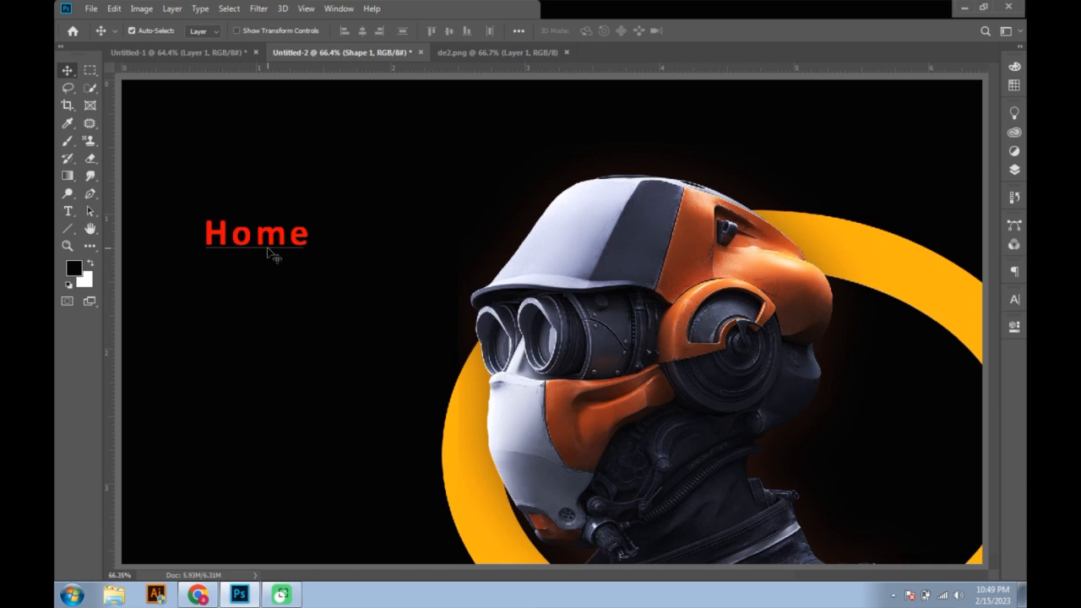
drag(193, 213, 332, 276)
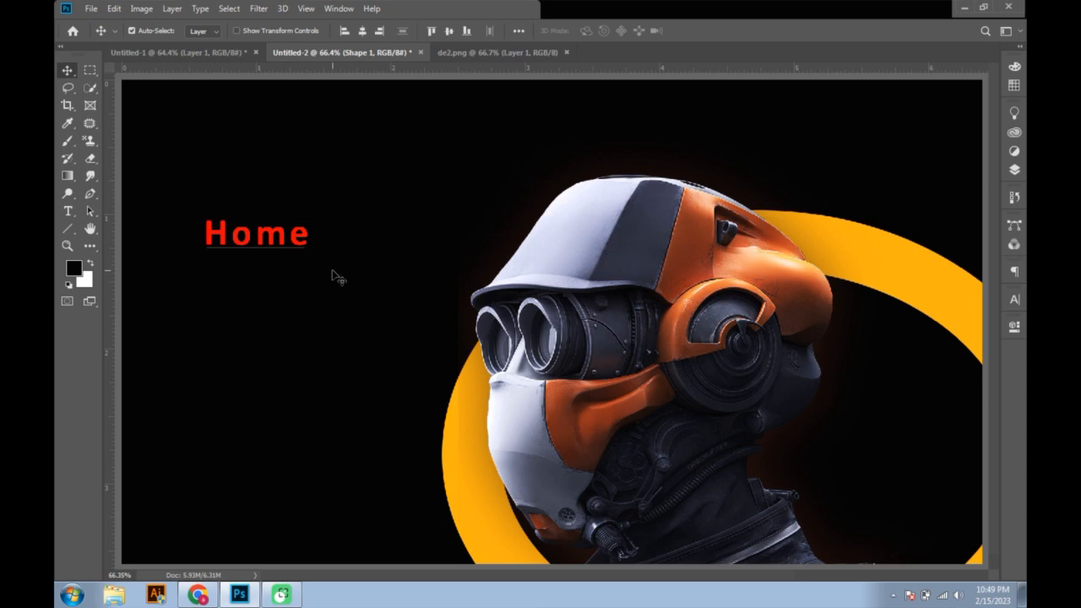
click(1013, 171)
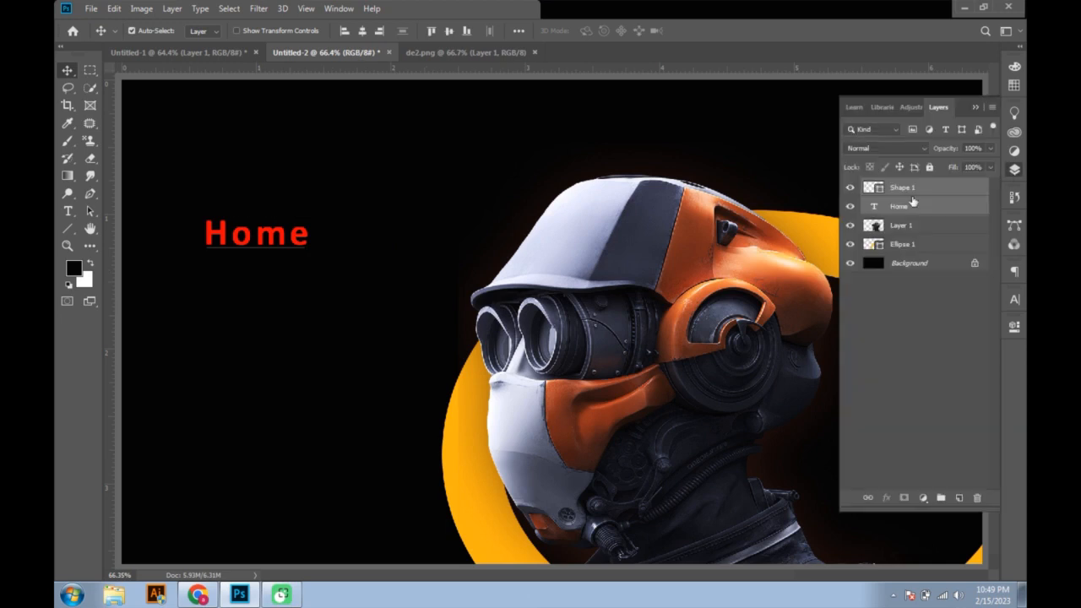
key(ctrl+e)
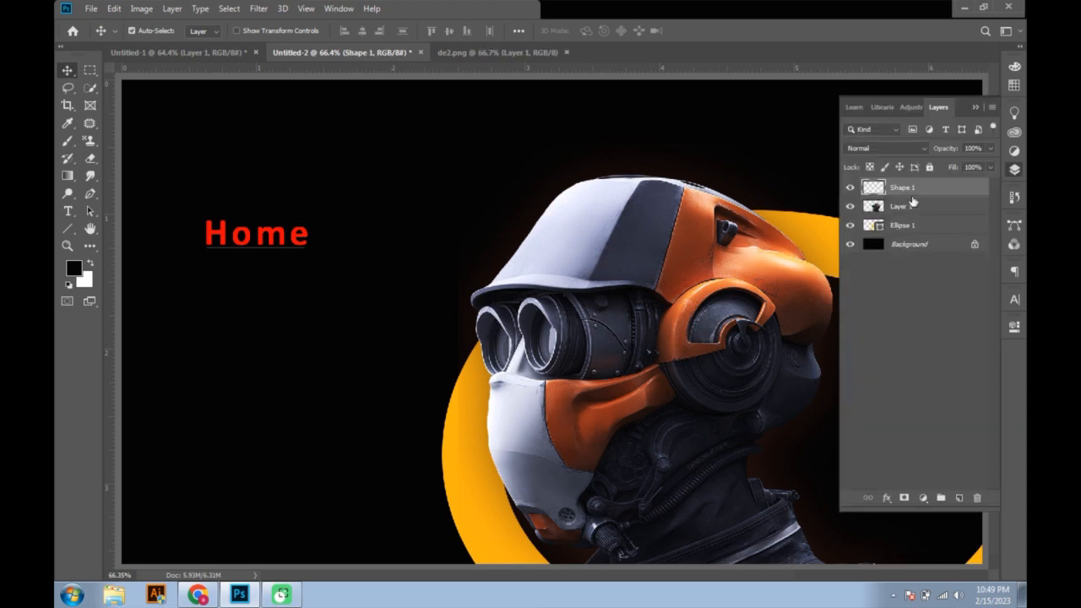
click(976, 106)
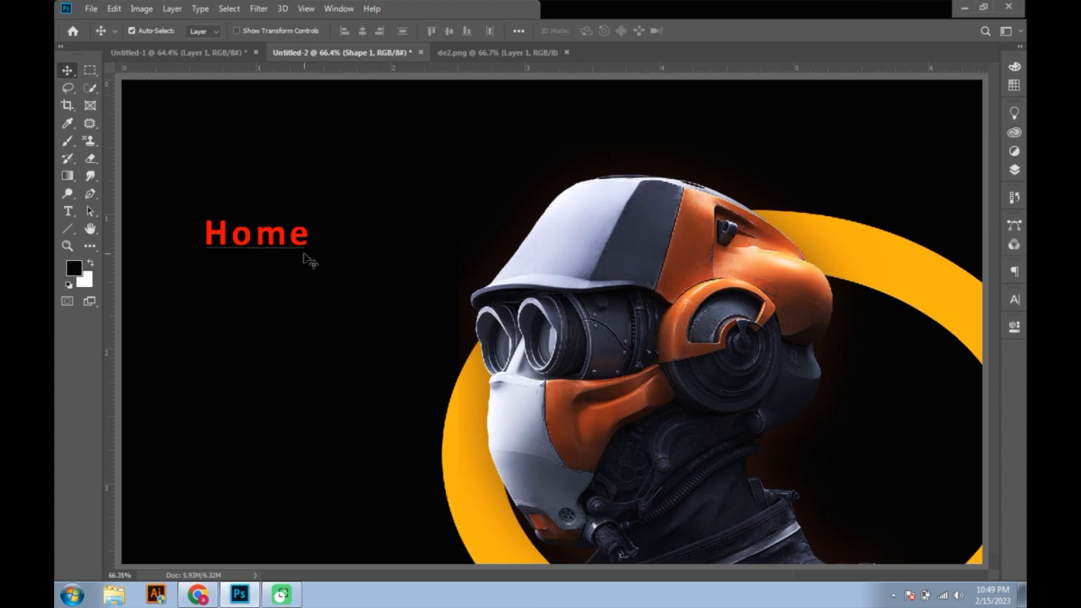
- Try moving the merged "Home" layer to the canvas's upper edge and scaling it down, and undo both changes
drag(278, 238, 660, 148)
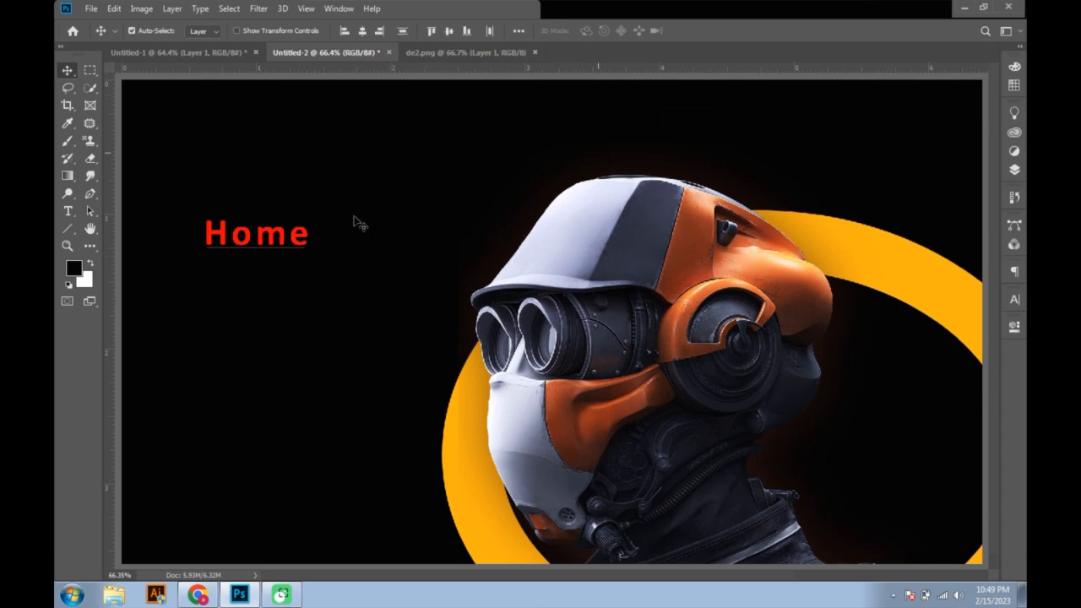
click(1014, 169)
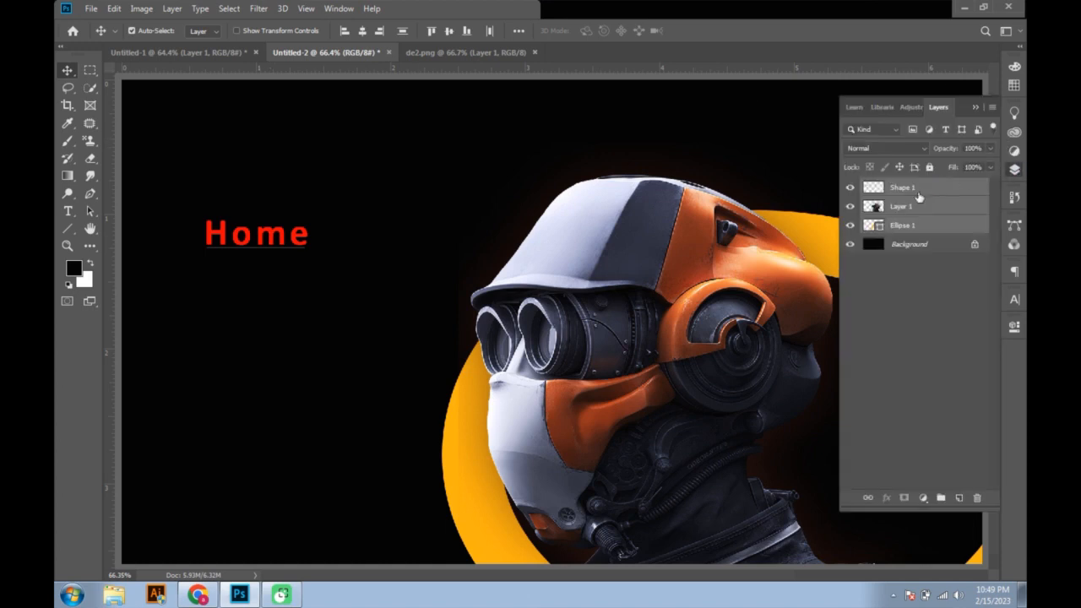
click(917, 194)
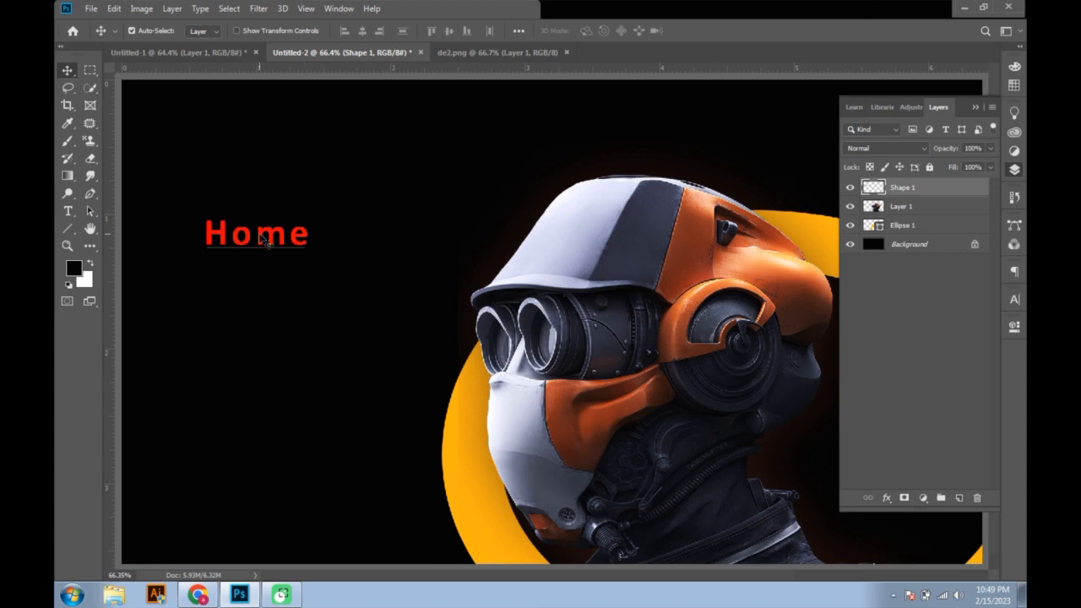
drag(262, 238, 550, 108)
key(ctrl+t)
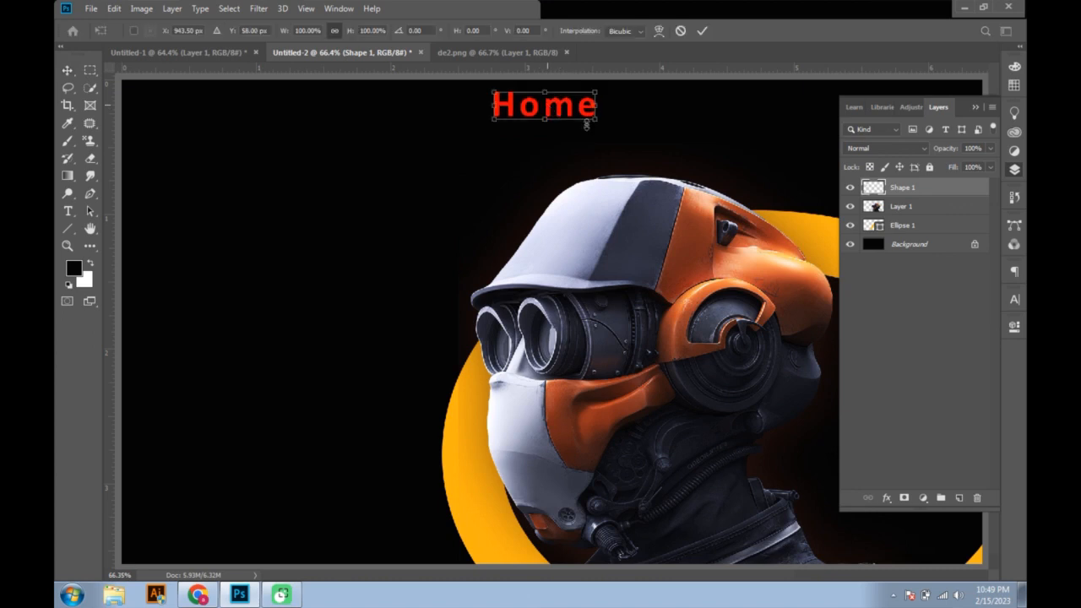
mouse_move(597, 120)
mouse_down()
mouse_move(582, 118)
mouse_move(591, 98)
mouse_move(595, 108)
mouse_up()
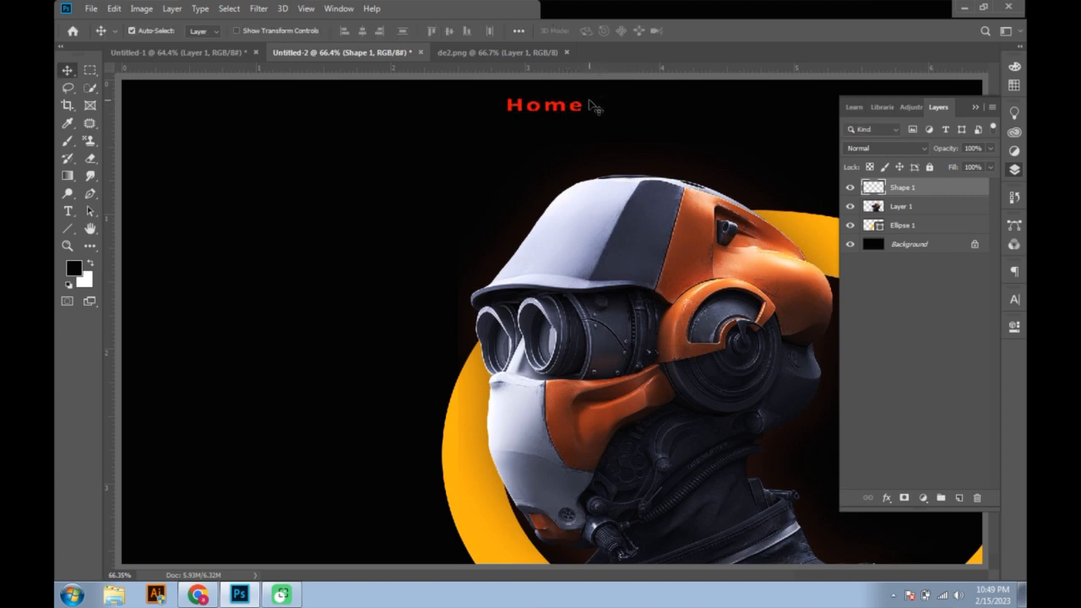
key(ctrl+z)
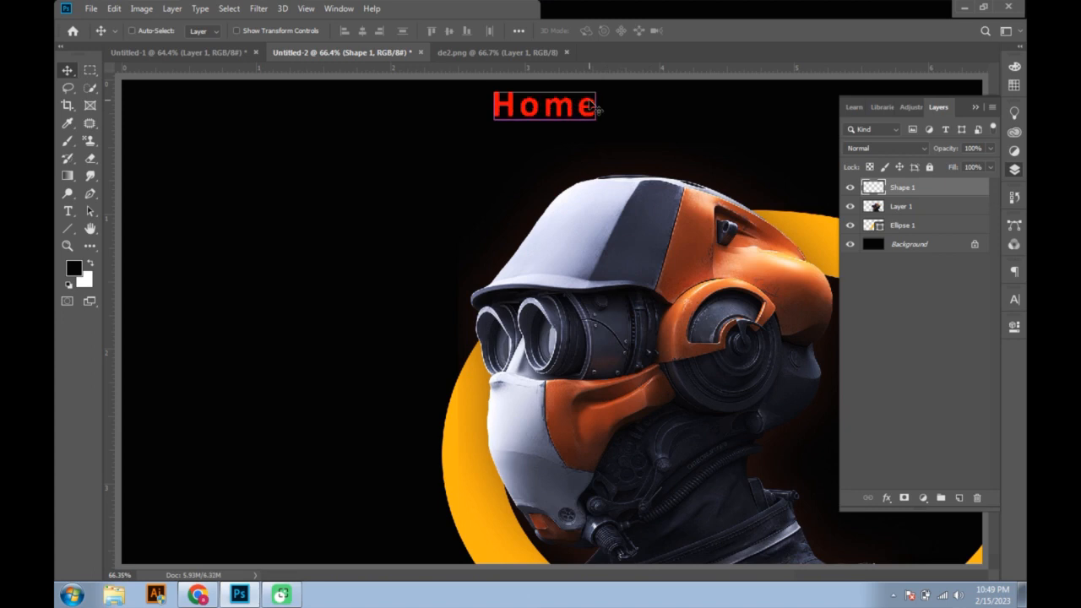
key(ctrl+z)
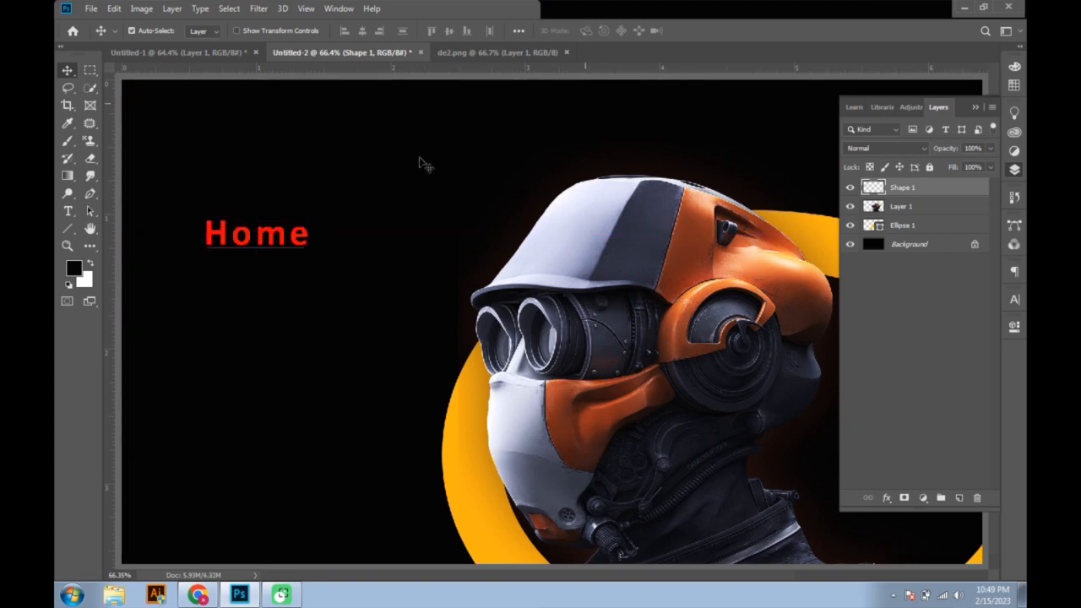
- Move the merged "Home" layer to the canvas's upper edge, above the robot head, and deselect it
click(425, 164)
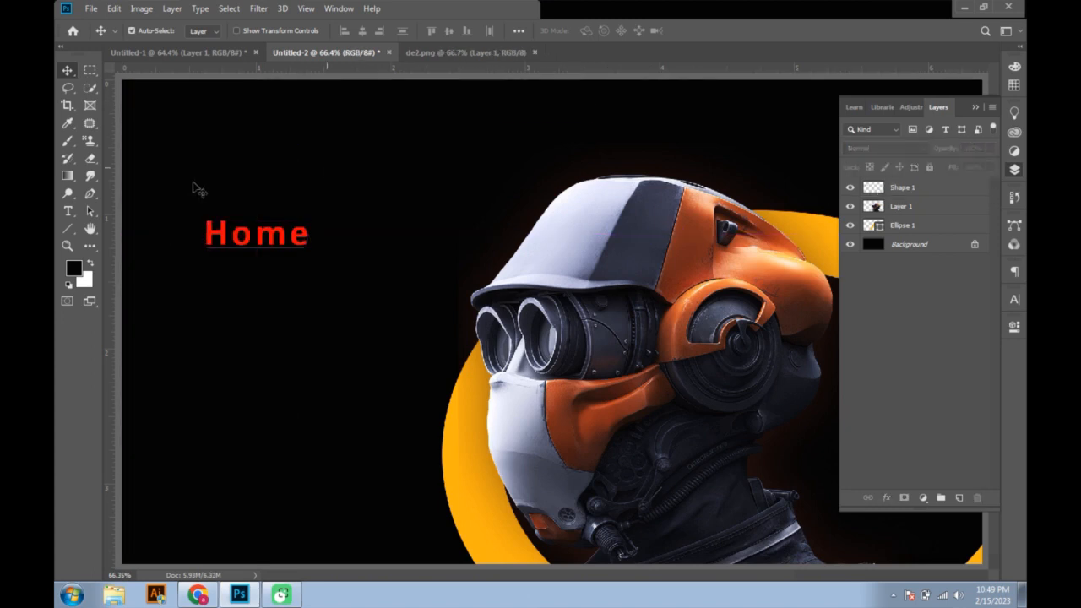
click(247, 249)
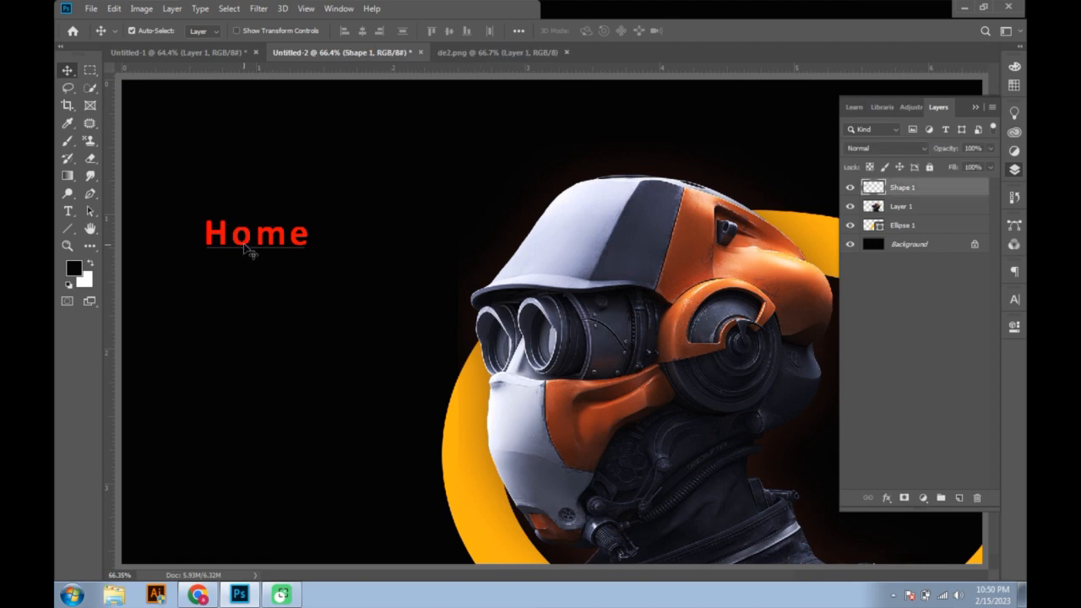
drag(282, 240, 561, 119)
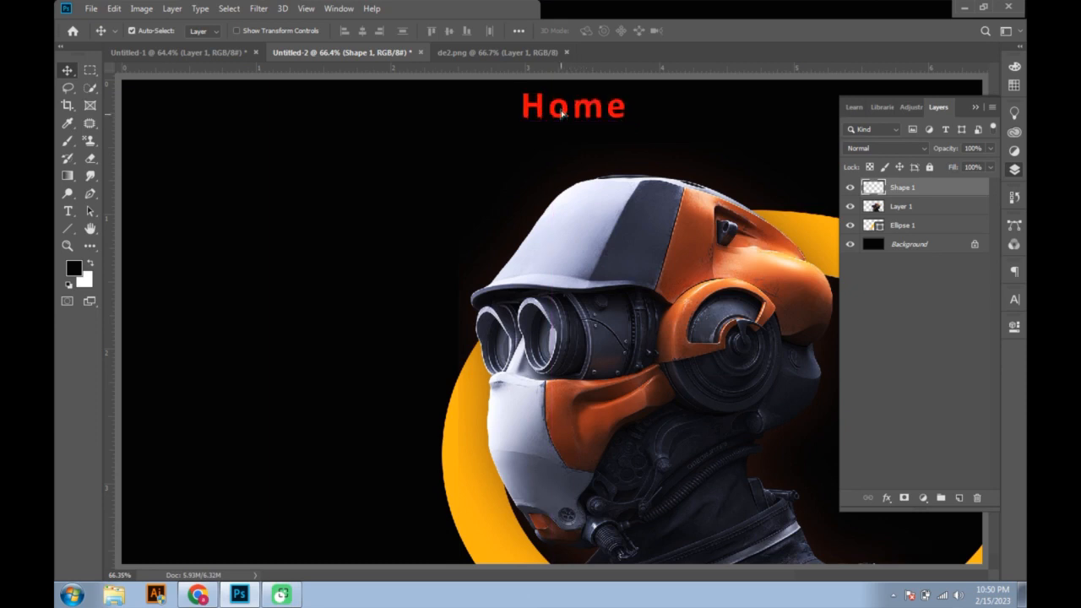
drag(560, 114, 560, 114)
click(556, 157)
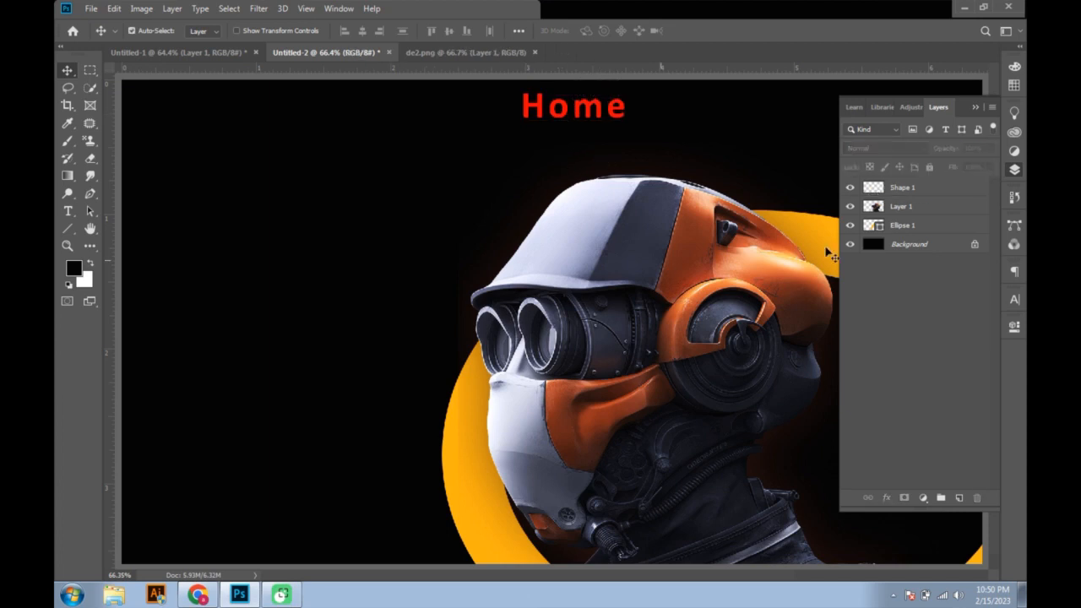
- Scale the robot head layer down to about 96.09% and shift it slightly over the orange ring
click(864, 206)
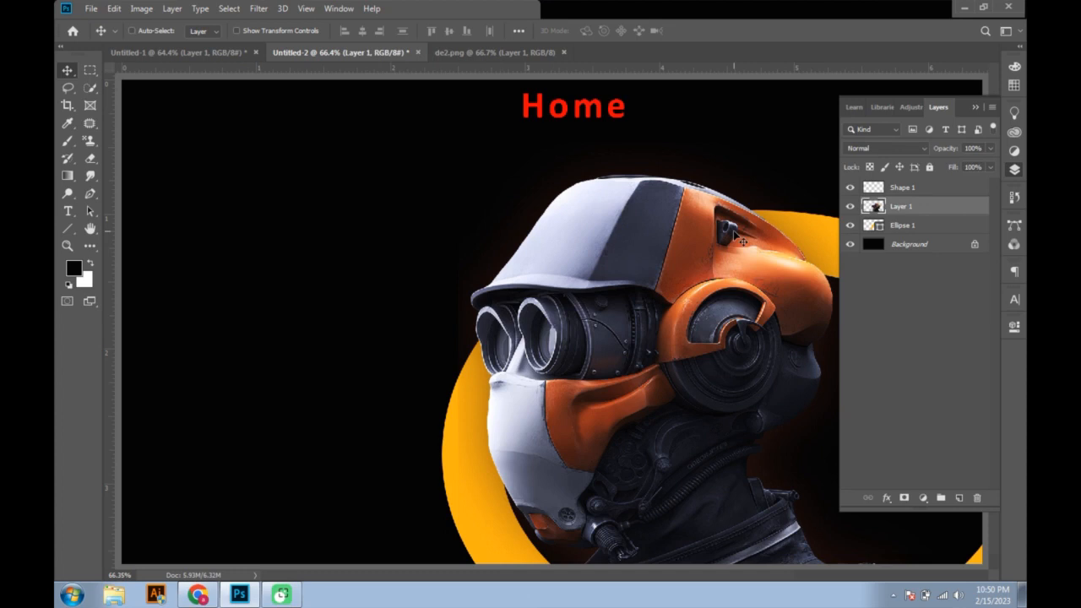
key(ctrl+t)
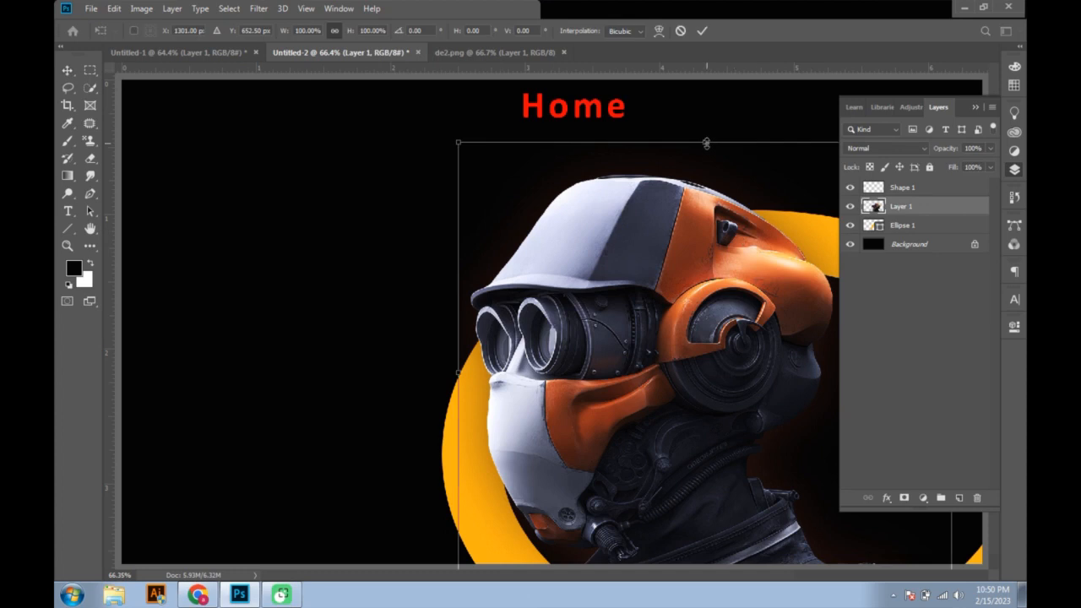
drag(705, 143, 706, 173)
drag(645, 241, 667, 209)
drag(480, 375, 469, 374)
key(Return)
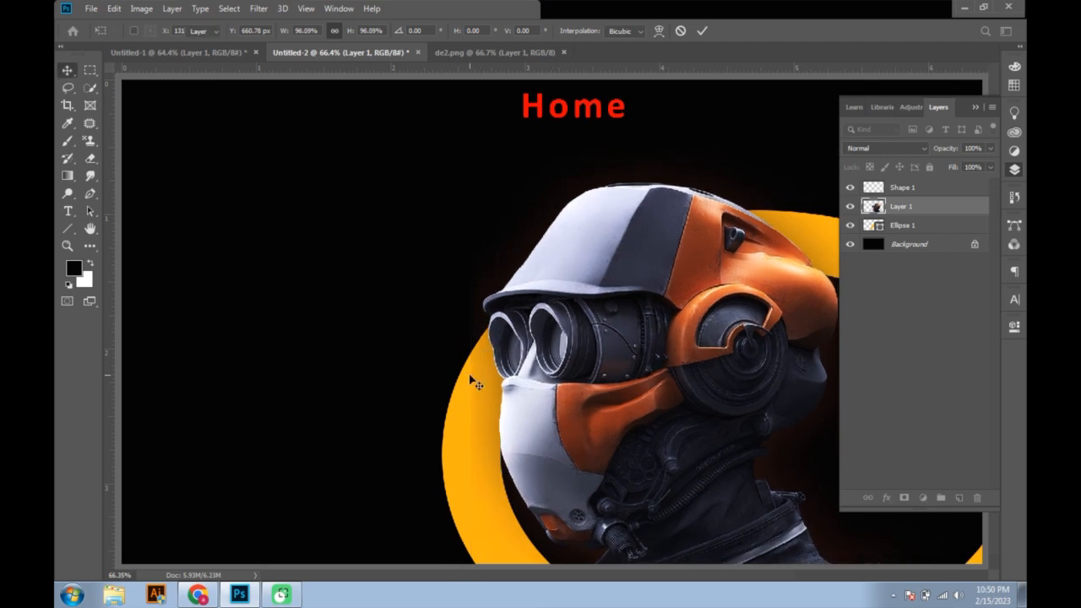
- Draw a horizontal line about 224 px long directly beneath the "Home" text with the Line tool
click(901, 189)
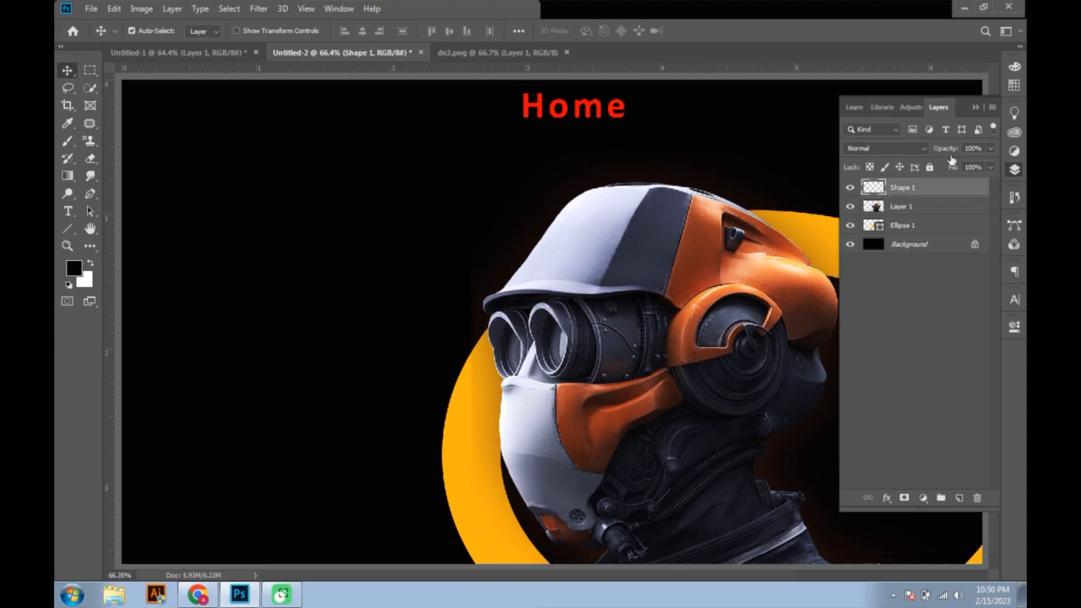
click(975, 107)
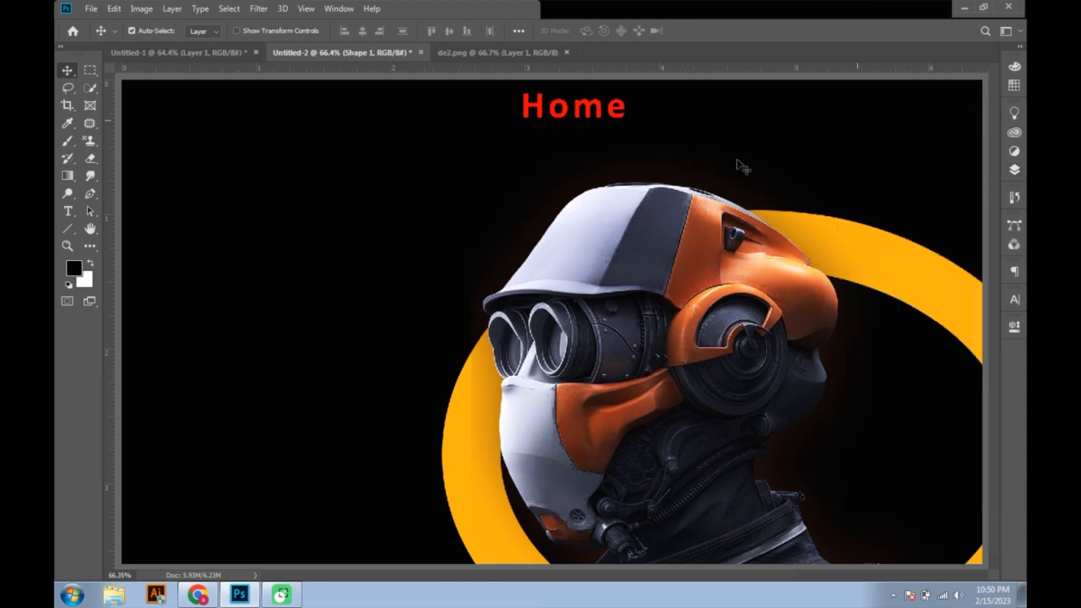
click(68, 226)
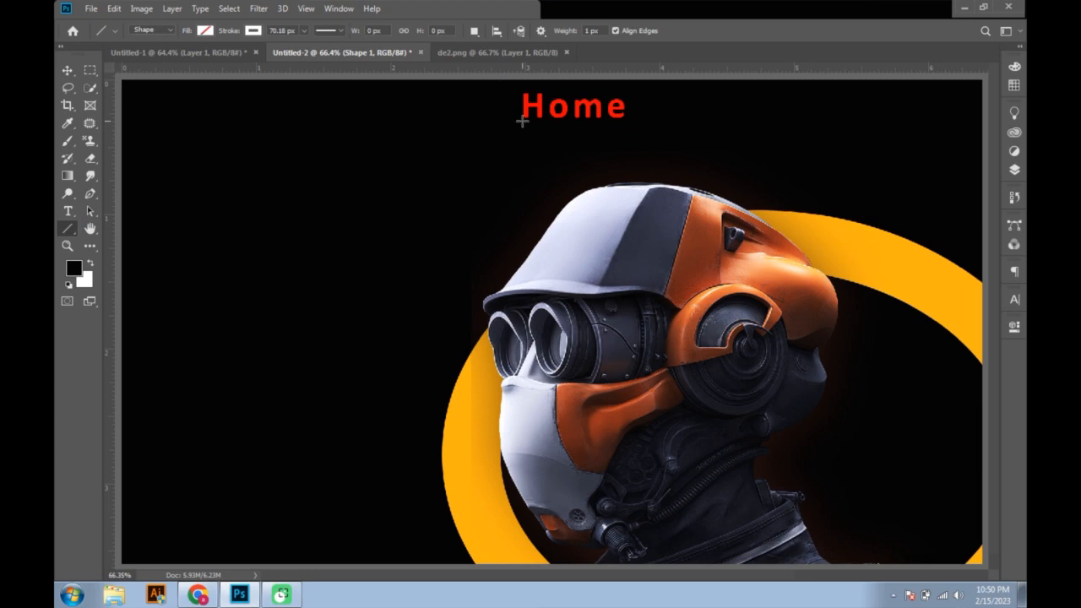
drag(521, 121, 626, 115)
key(ctrl+z)
drag(625, 115, 523, 122)
- Set the new underline's stroke colour to red and its stroke width to about 95.93 px
click(252, 31)
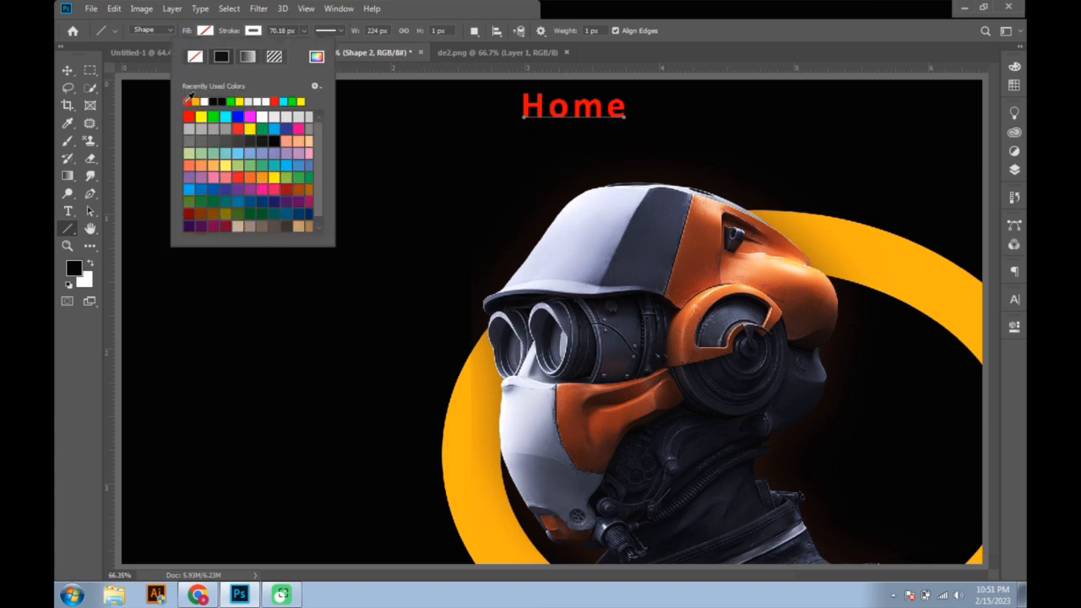
click(187, 102)
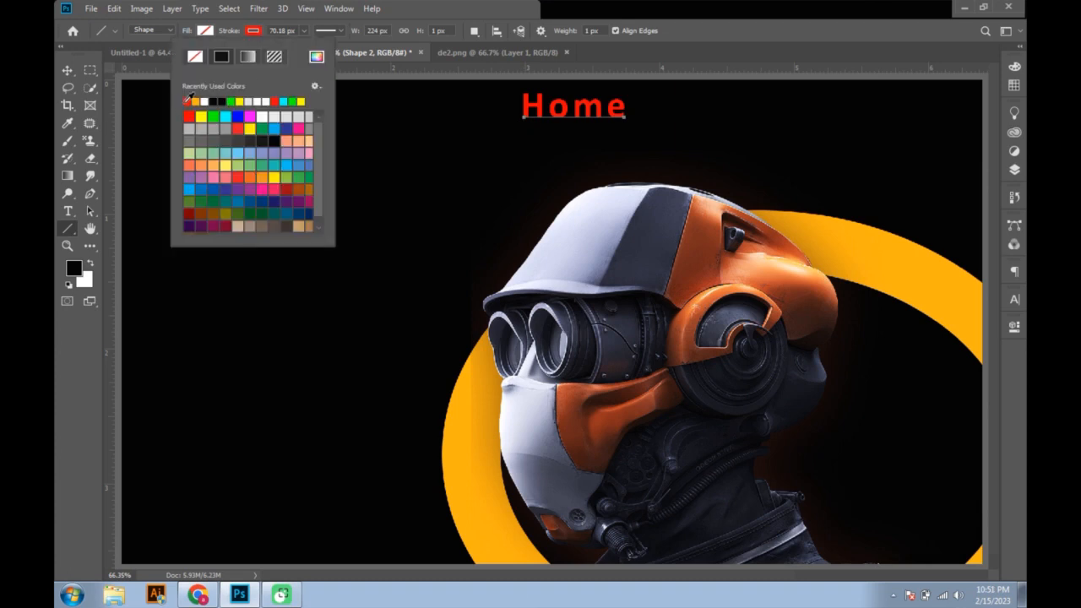
click(307, 30)
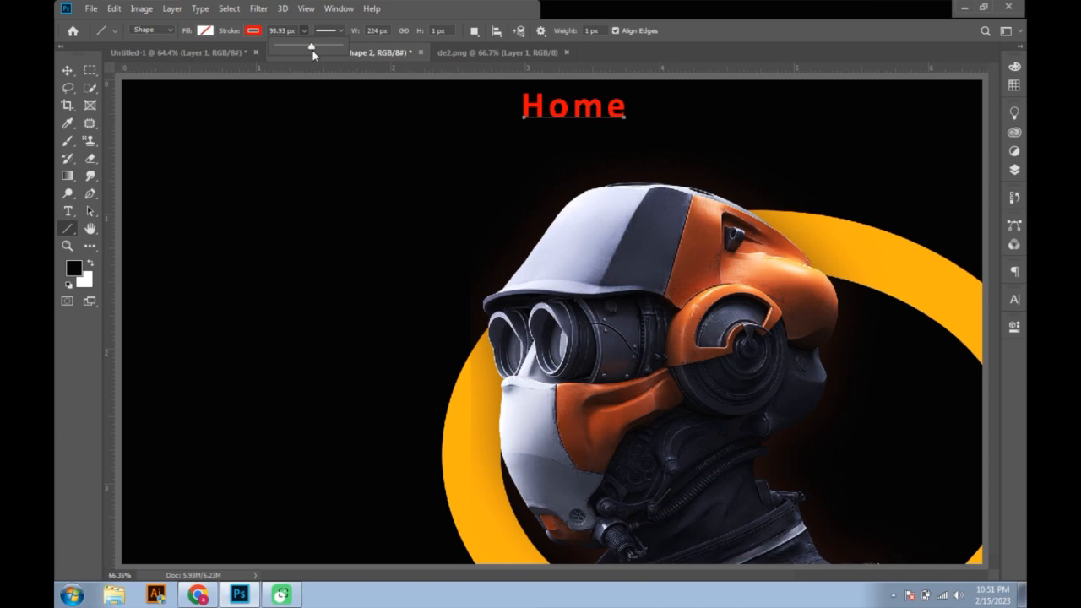
drag(311, 49, 309, 48)
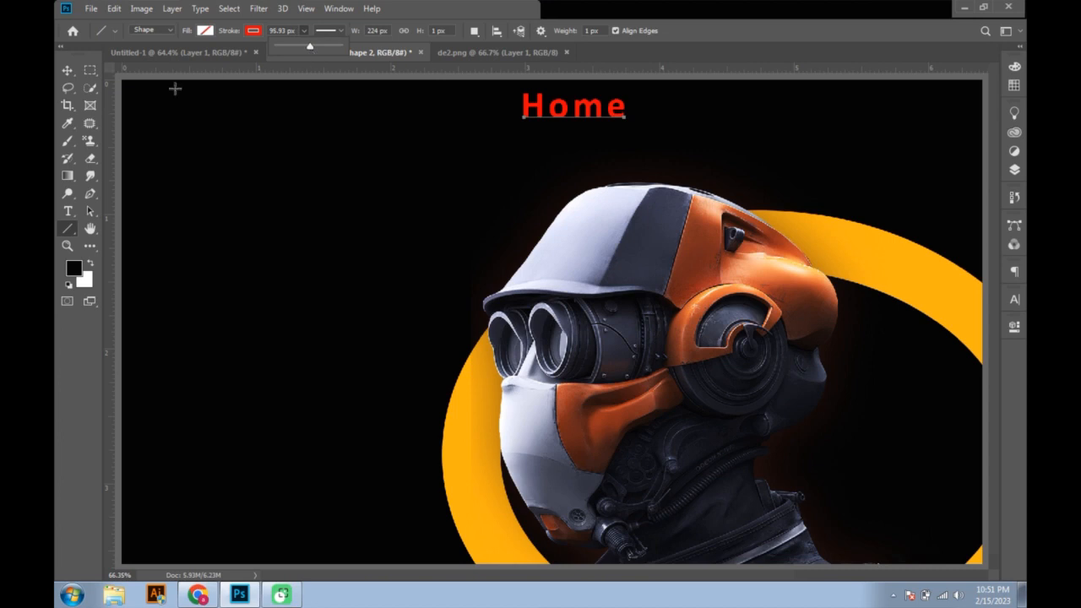
click(71, 74)
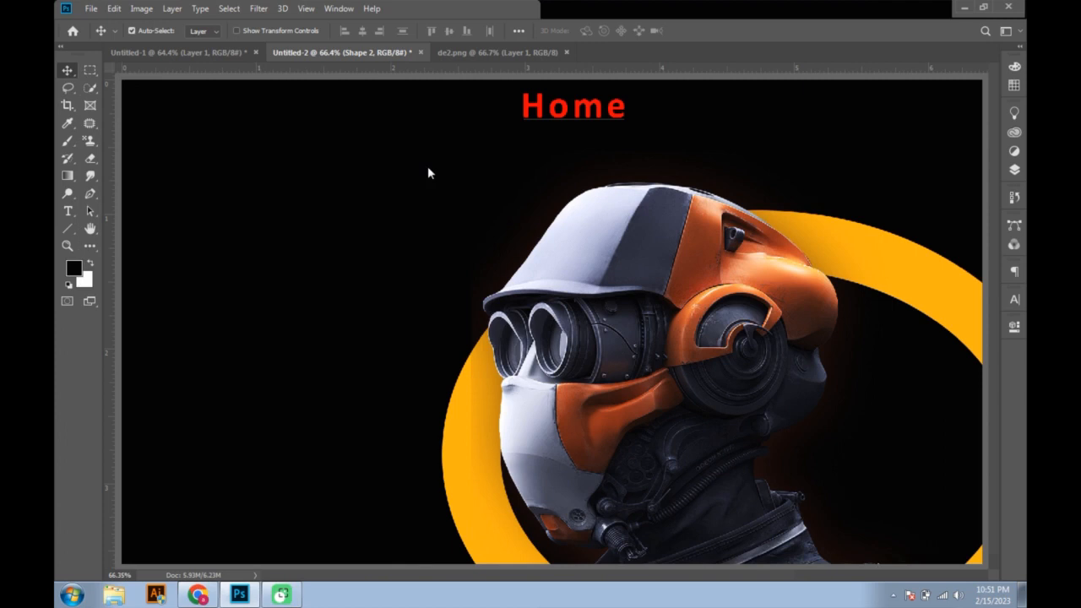
- Select the underline together with the "Home" layer and merge both into one layer
click(1012, 171)
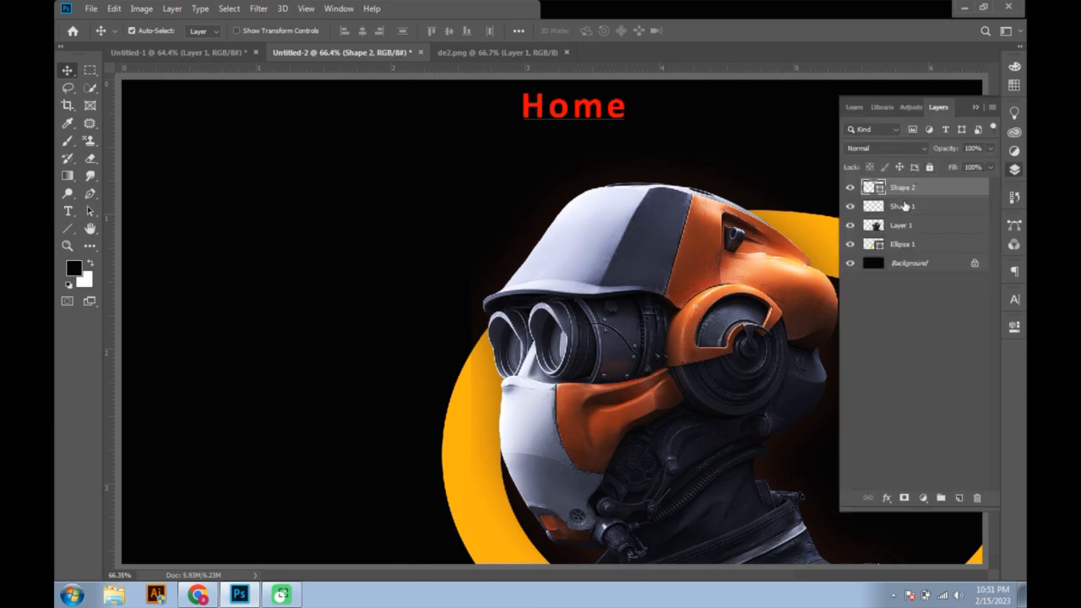
shift+click(904, 206)
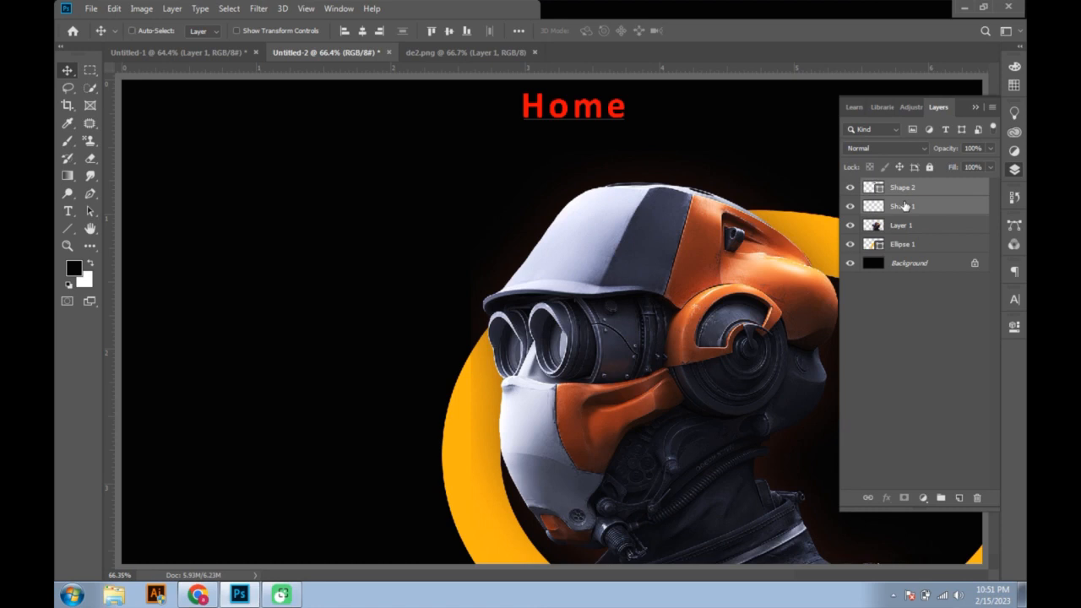
key(ctrl+e)
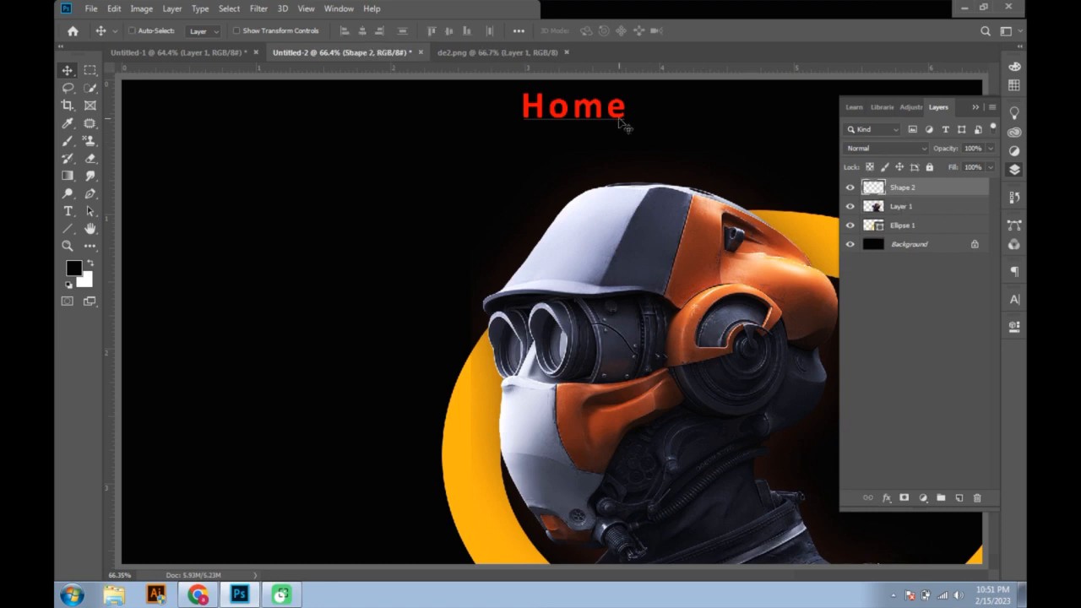
- Scale down the merged "Home" label and place it near the canvas's upper edge
key(ctrl+t)
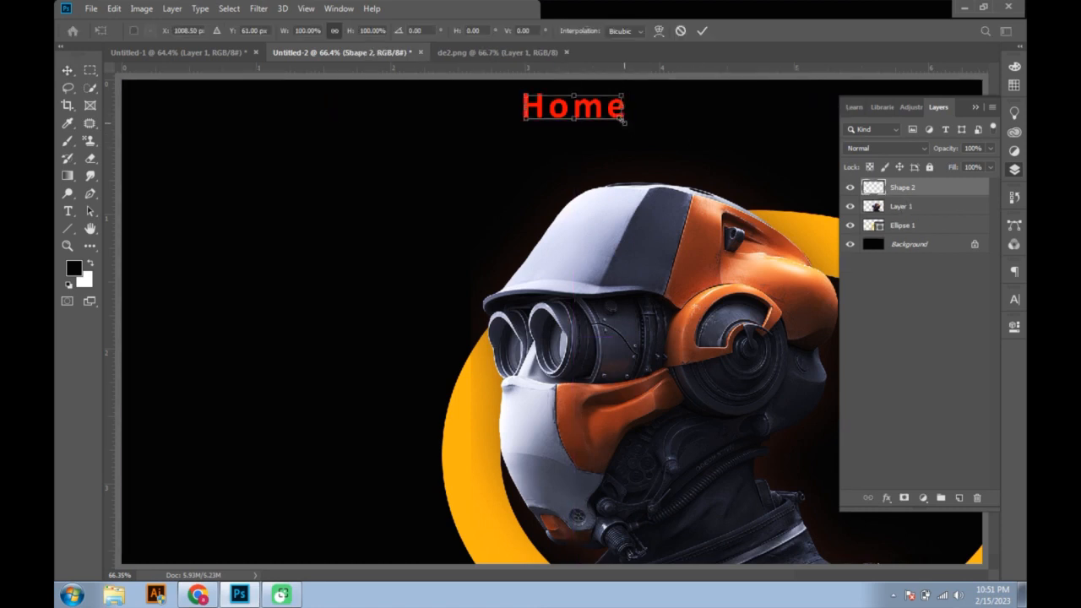
drag(624, 122, 568, 103)
key(Return)
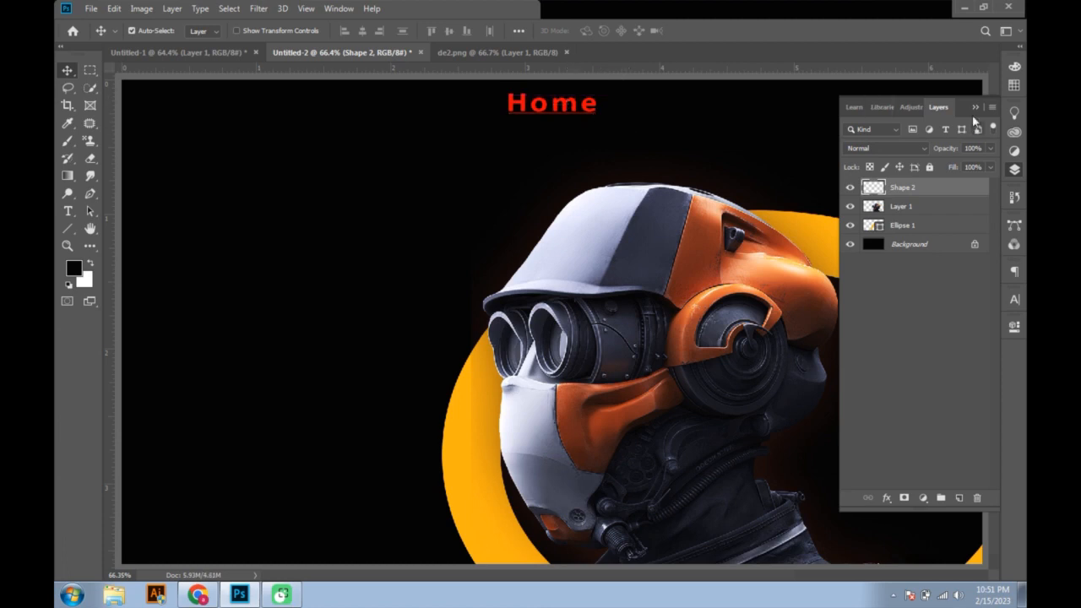
click(975, 108)
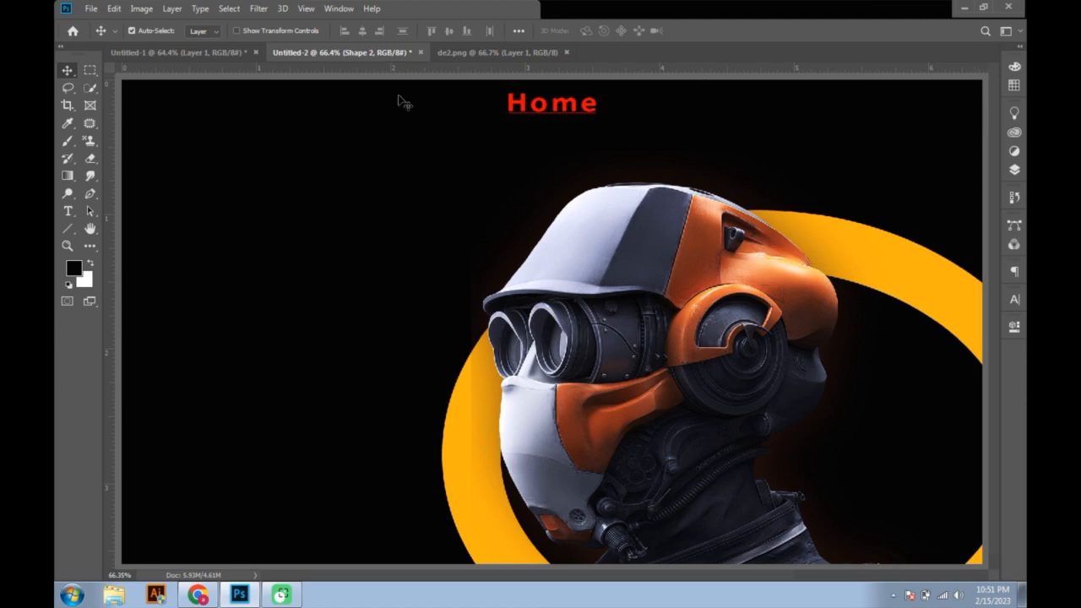
- Add a text layer reading "News" on the empty black area beside the robot head
click(70, 212)
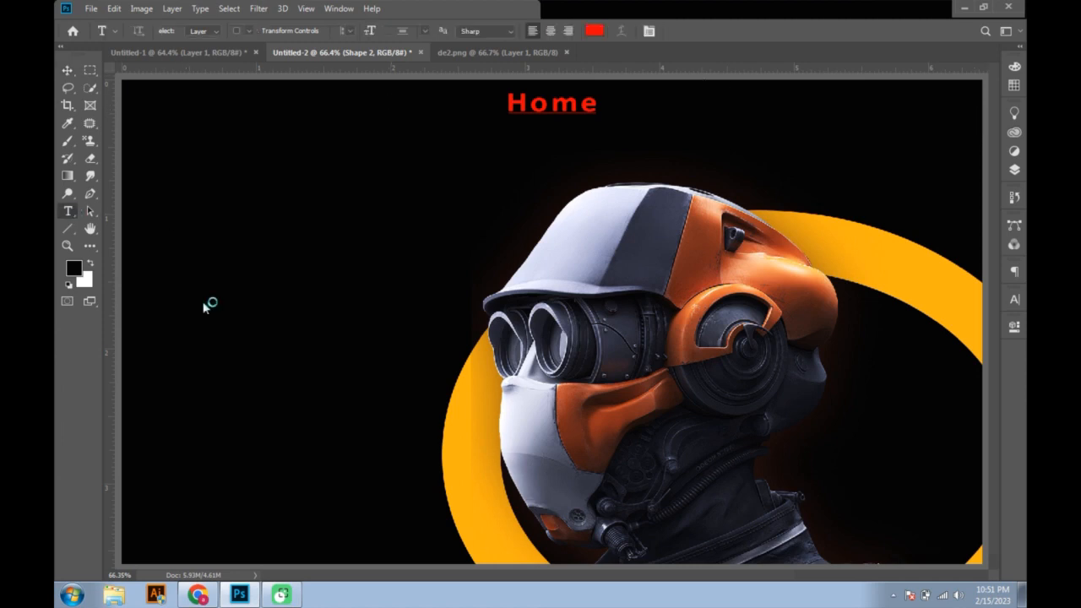
click(207, 302)
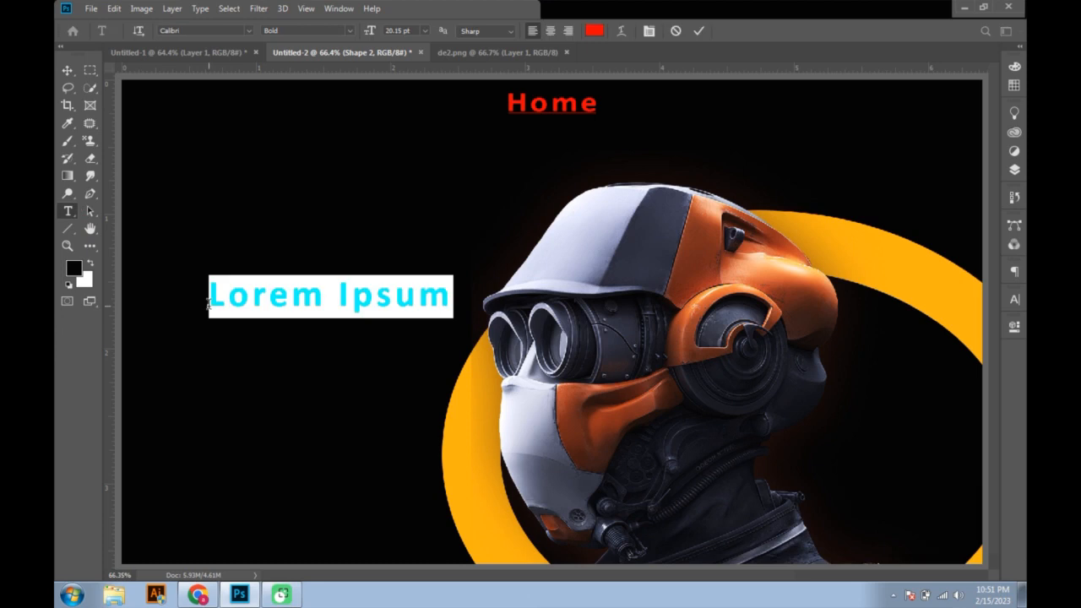
key(BackSpace)
text(N)
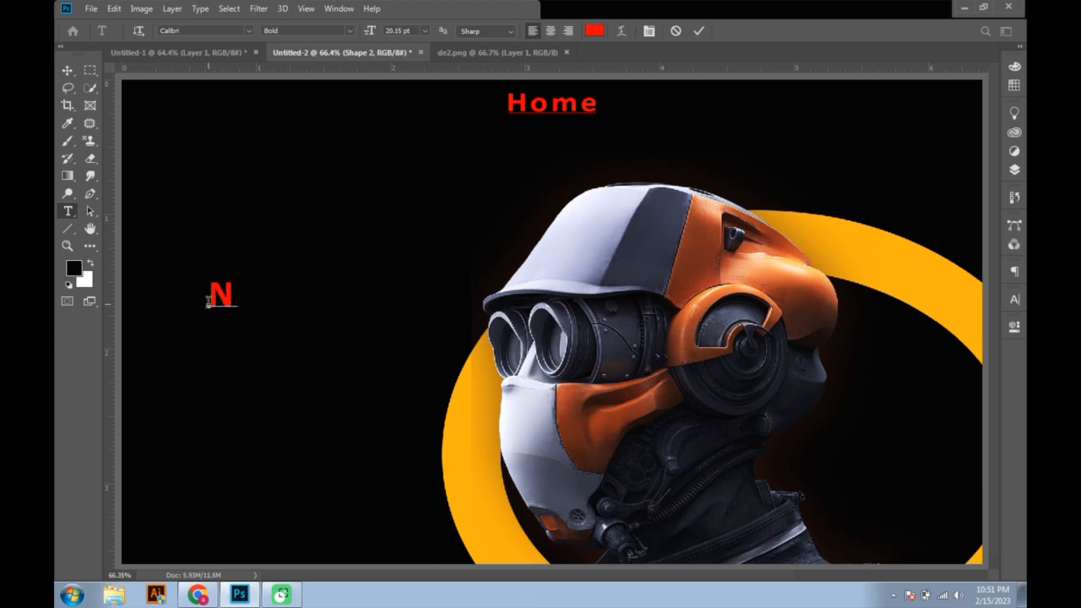
text(ews)
- Set the whole "News" text's colour to white (ffffff) and finish editing it
key(ctrl+a)
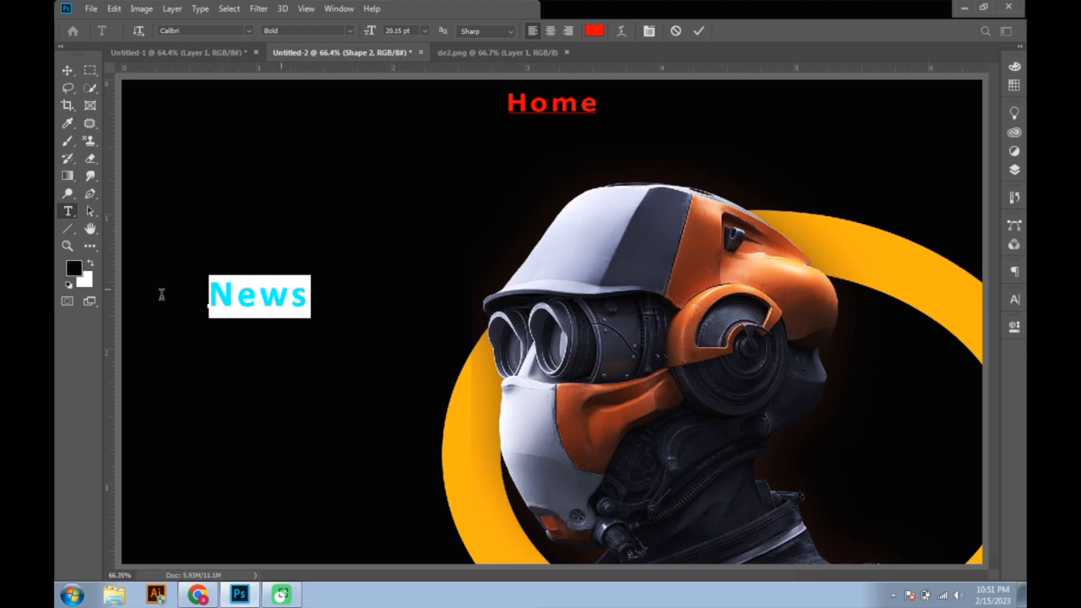
click(594, 31)
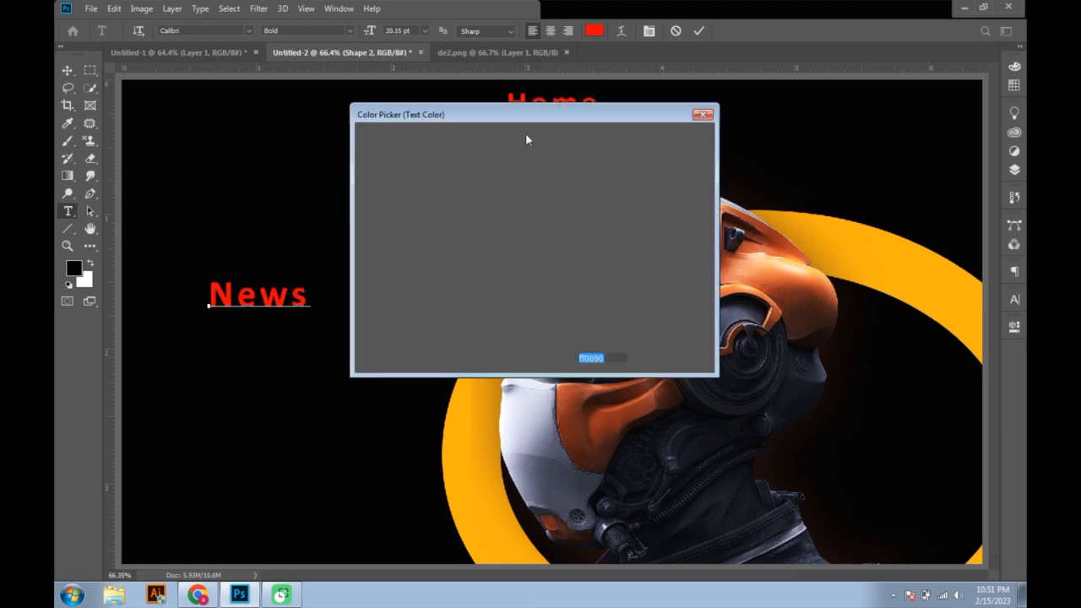
text(ffffff)
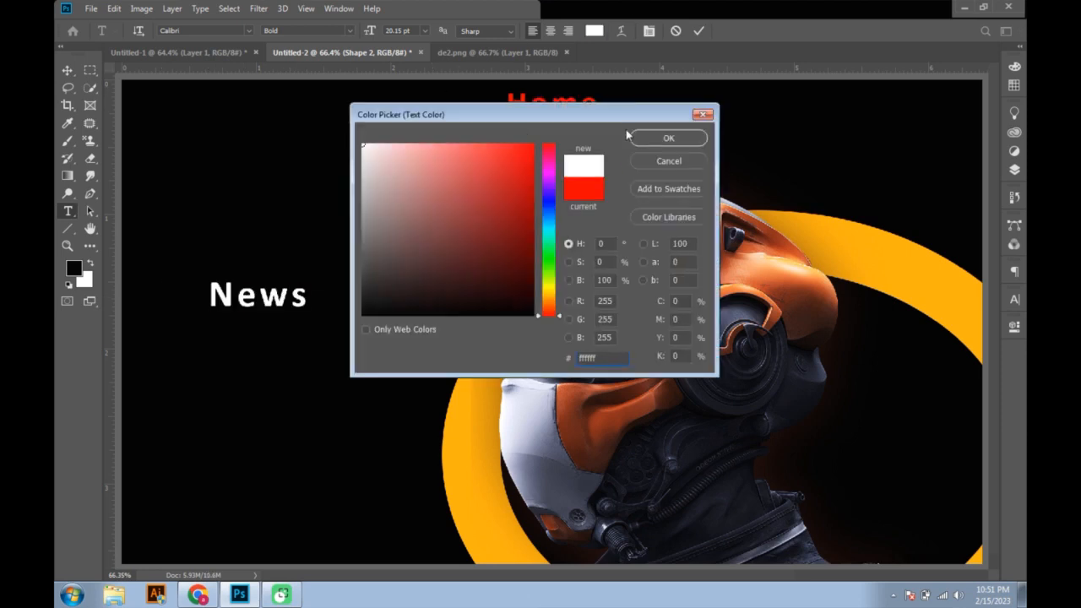
click(646, 138)
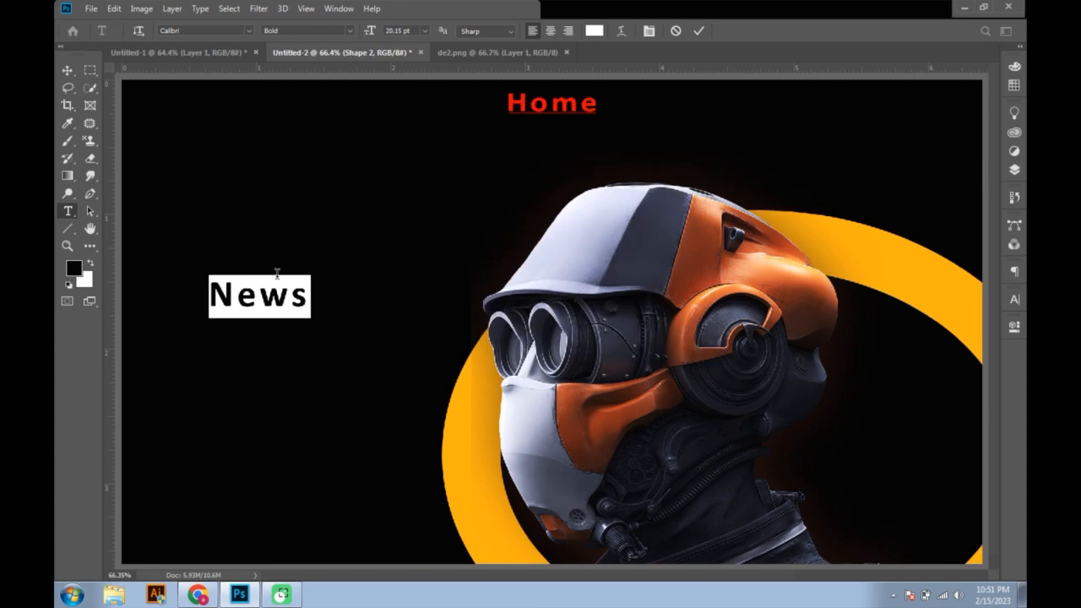
click(68, 73)
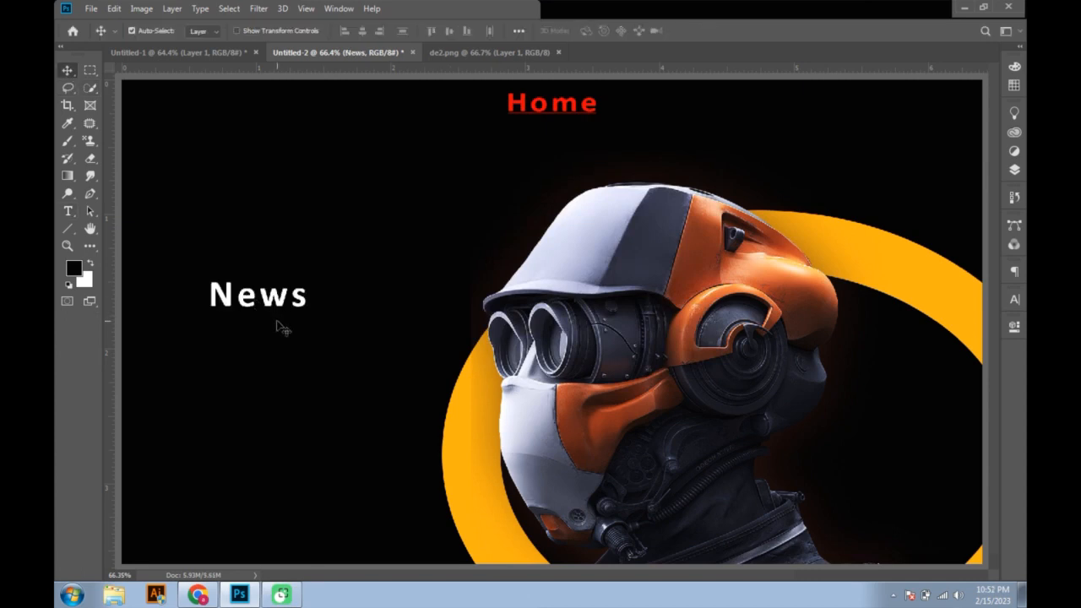
- Move the "News" text next to the "Home" label and scale it down as a menu item
drag(275, 296, 700, 111)
key(ctrl+t)
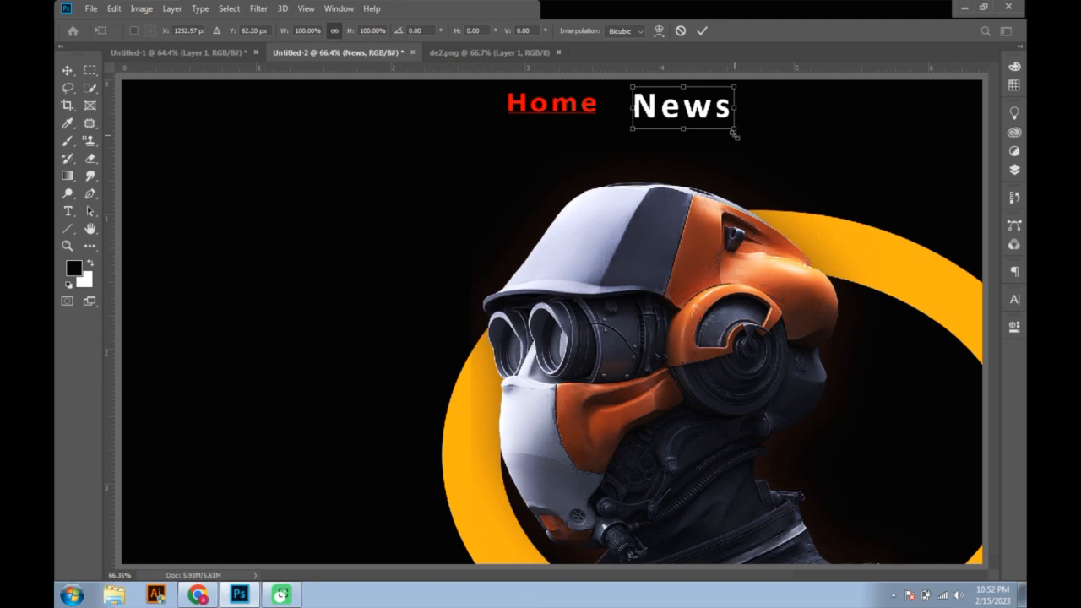
drag(736, 131, 675, 110)
key(Return)
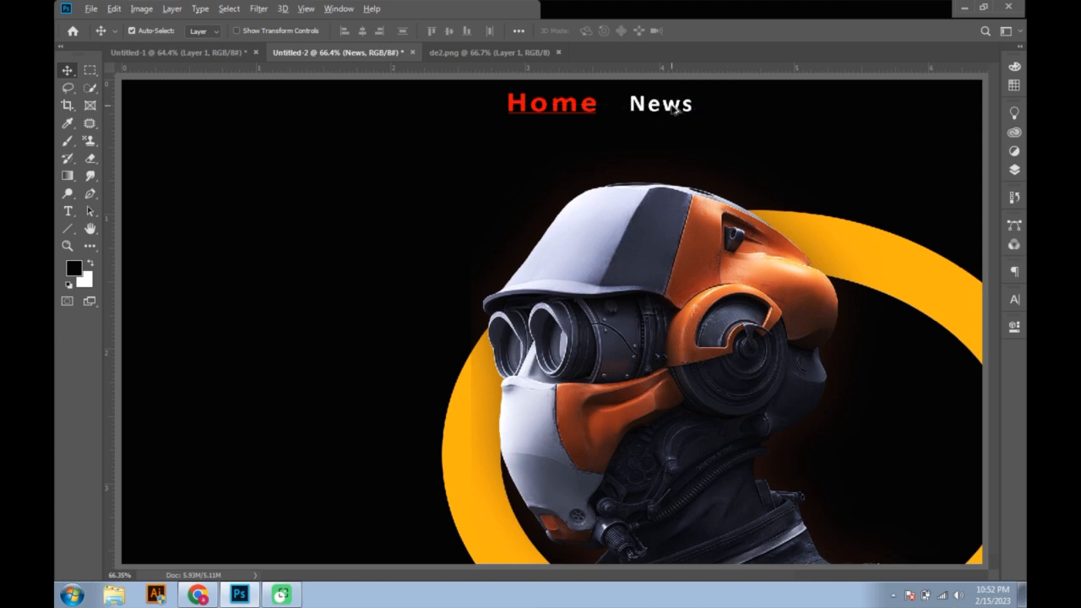
- Duplicate the "News" label to the right in the same row and change the copy's text to "Help"
drag(672, 108, 765, 112)
key(t)
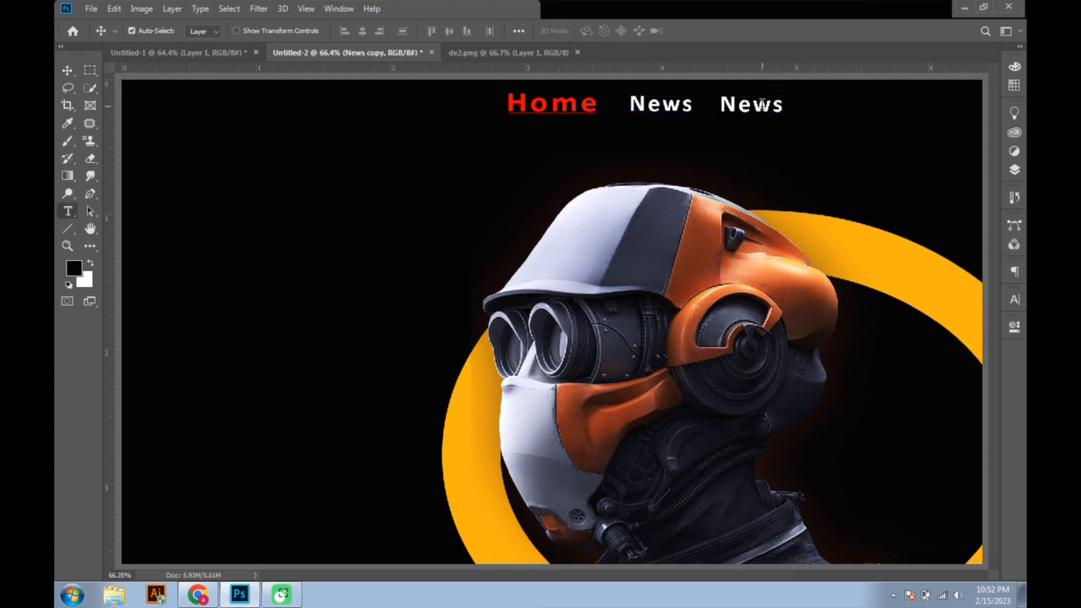
double_click(761, 104)
key(BackSpace)
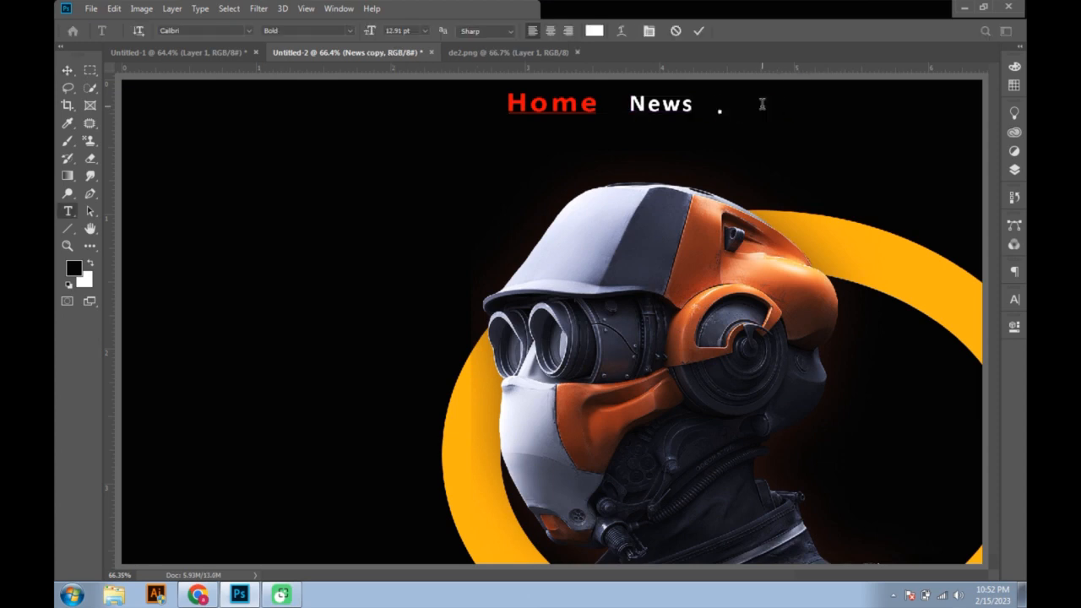
text(Help)
click(67, 71)
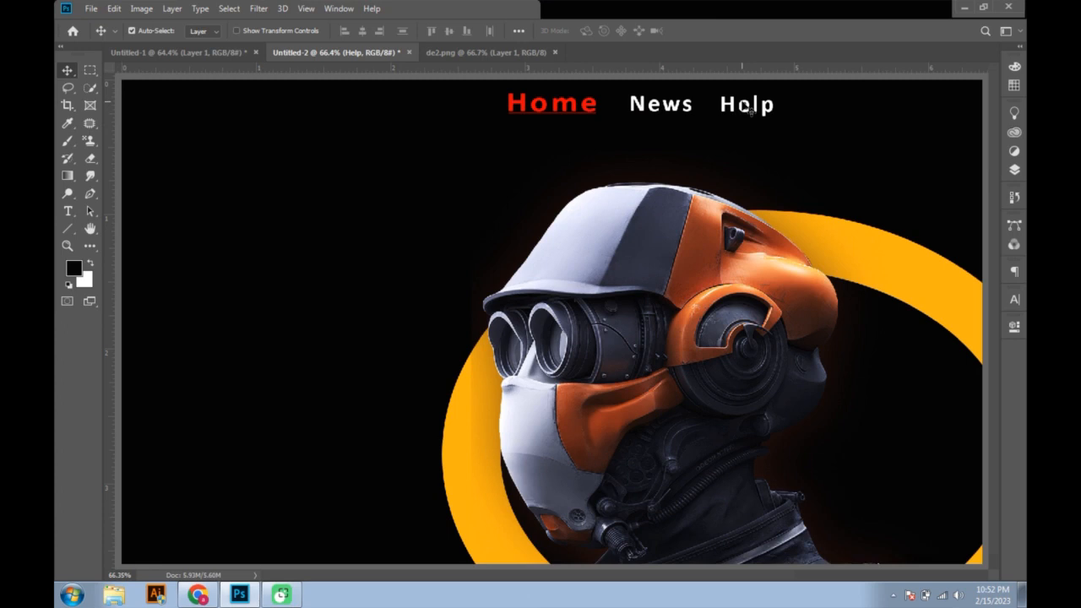
- Duplicate the "Help" label to the right in the same row and change the copy's text to "Services"
drag(749, 109, 823, 101)
double_click(823, 102)
key(BackSpace)
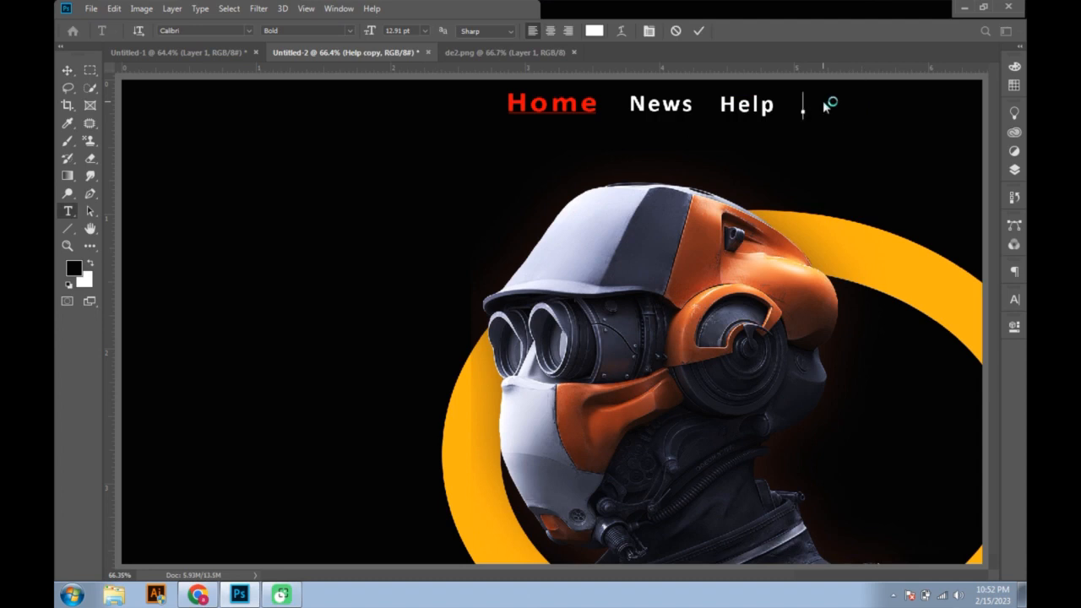
text(Serv)
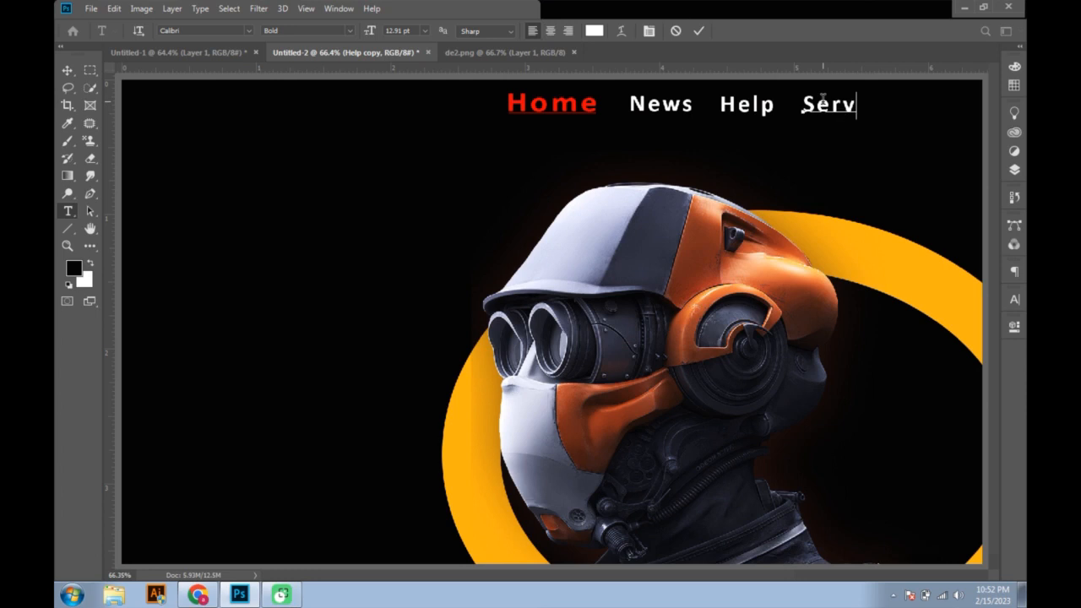
text(ices)
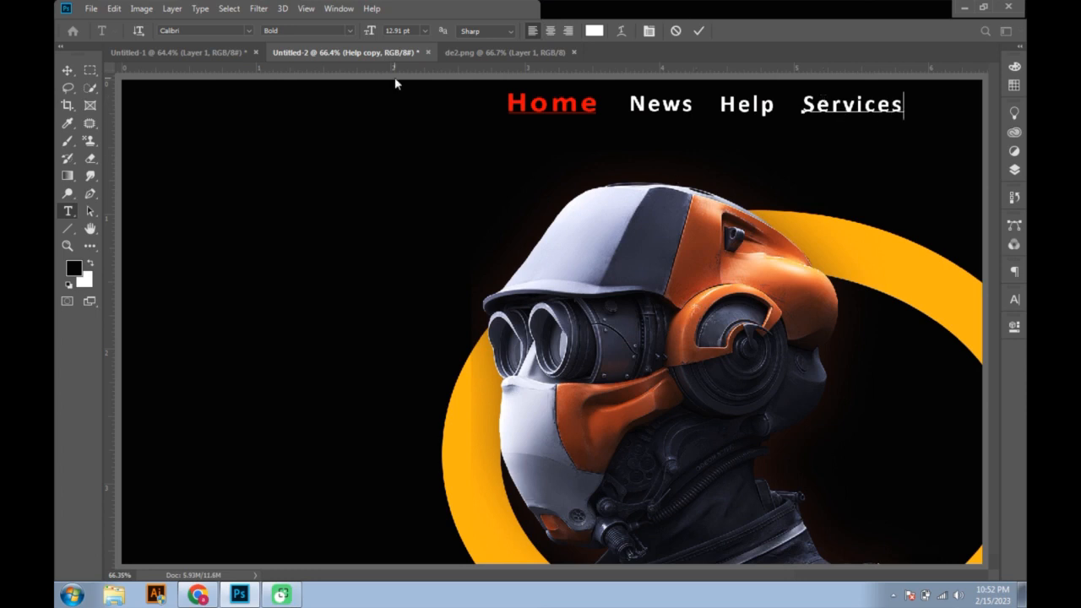
- Shift the "Home", "News", "Help" and "Services" labels together toward the canvas's left side
click(70, 74)
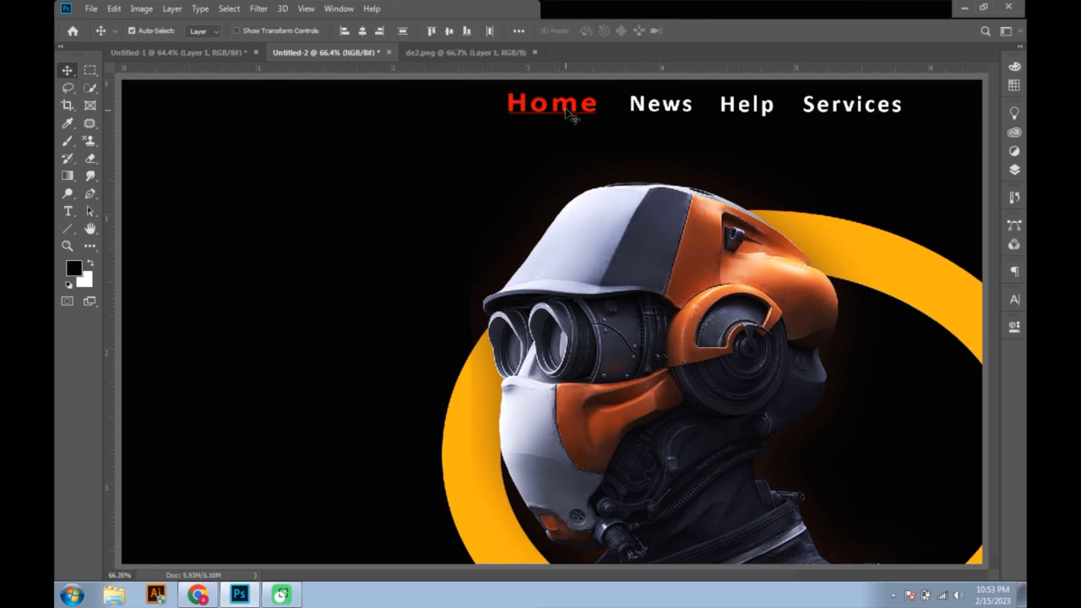
drag(549, 113, 497, 108)
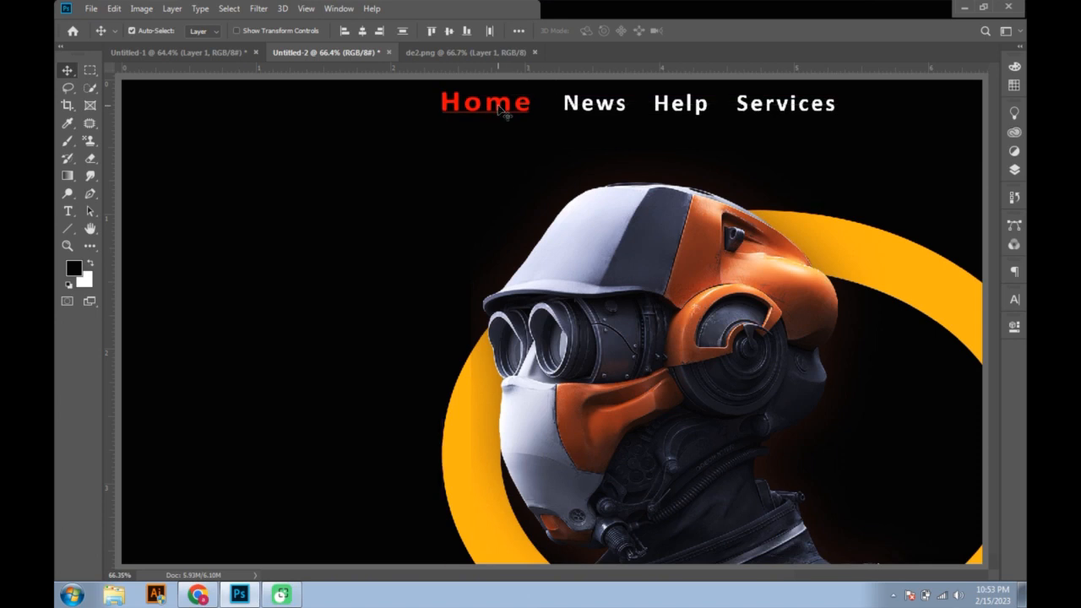
- Scale the "Home", "News", "Help" and "Services" labels down slightly together, reducing mainly their height
key(ctrl+t)
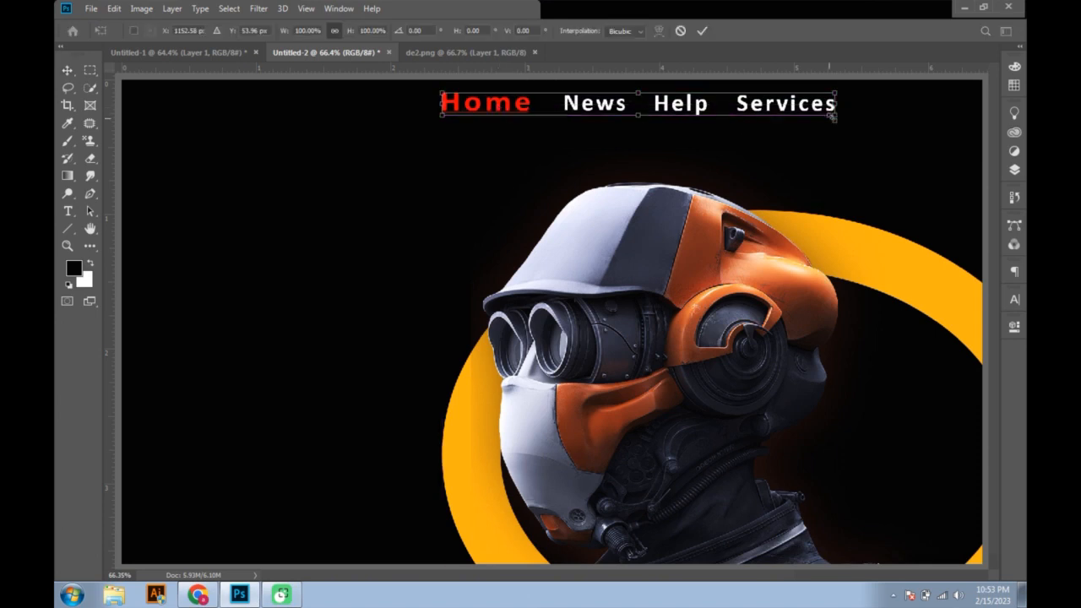
drag(834, 116, 828, 113)
key(Return)
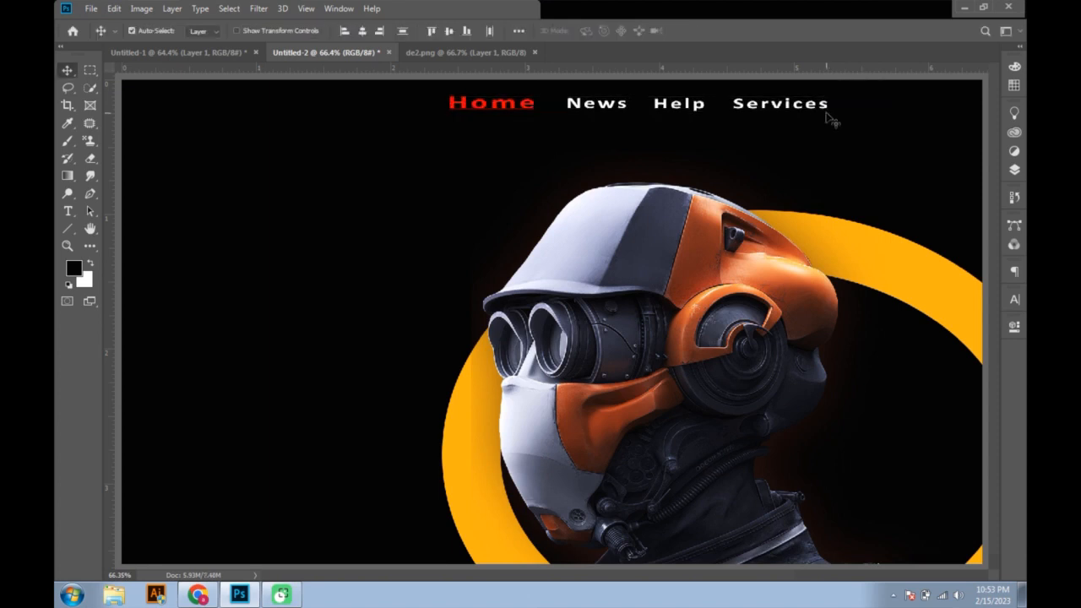
- Draw a rectangle of about 314 × 63 px in the empty area beside the robot head and round its corners to 31.5 px
click(69, 228)
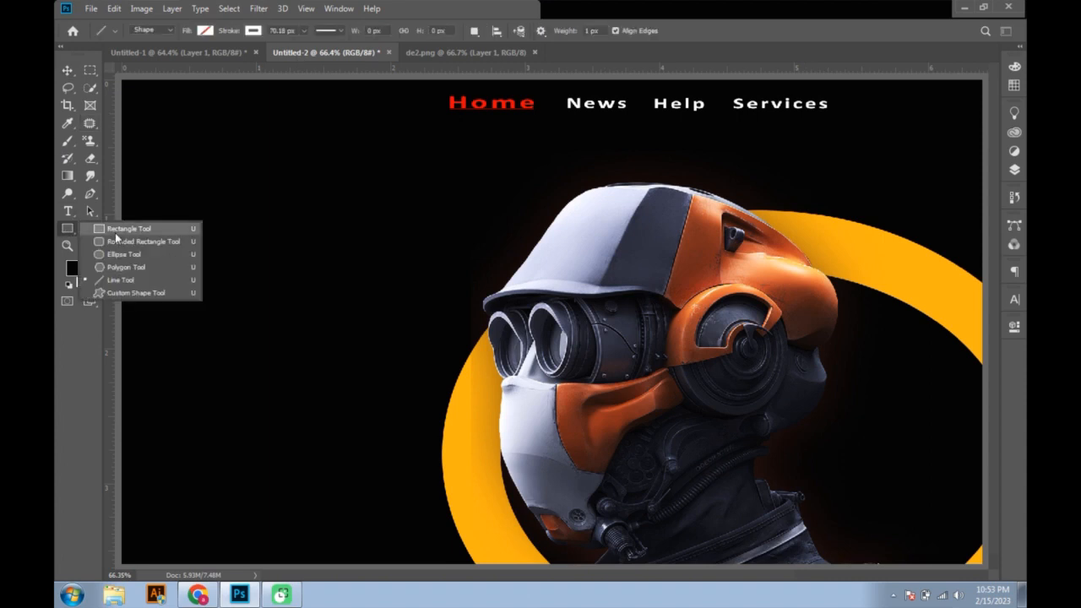
click(118, 230)
drag(250, 267, 391, 296)
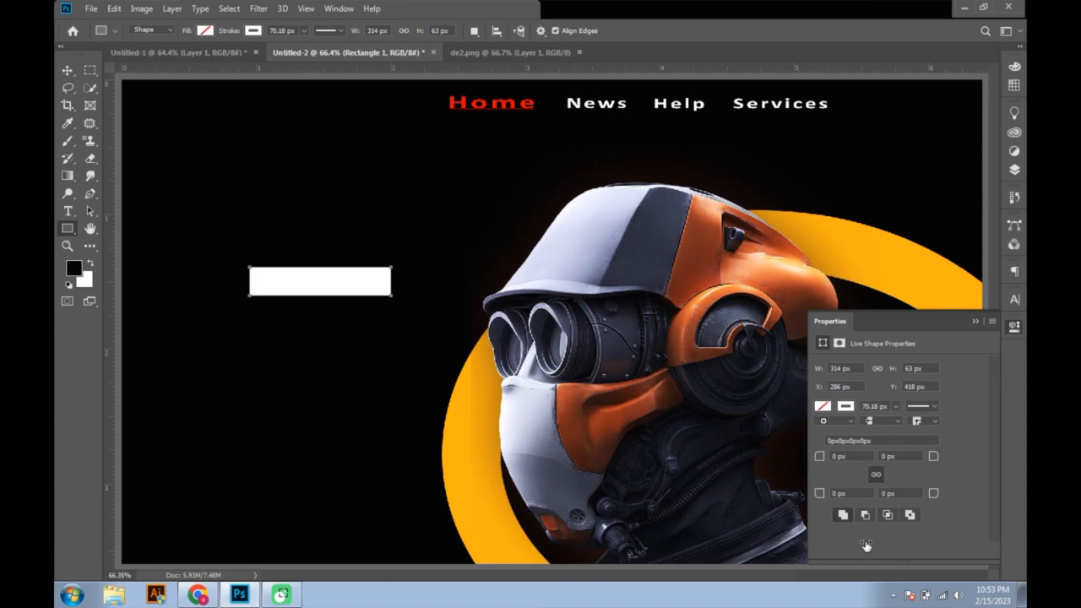
drag(819, 456, 846, 457)
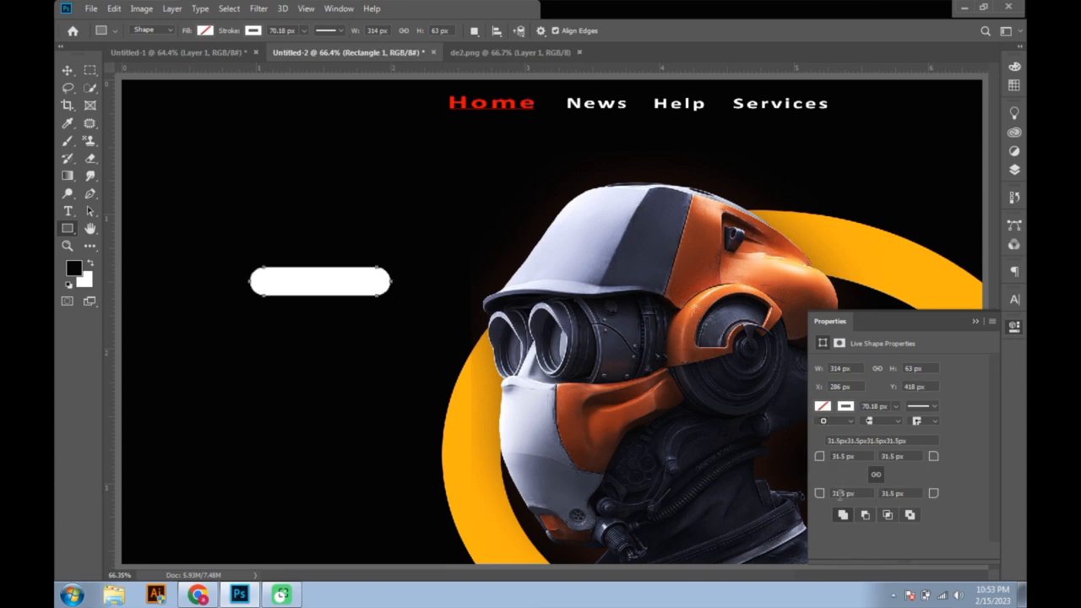
- Set the rounded bar's stroke colour to red
click(849, 410)
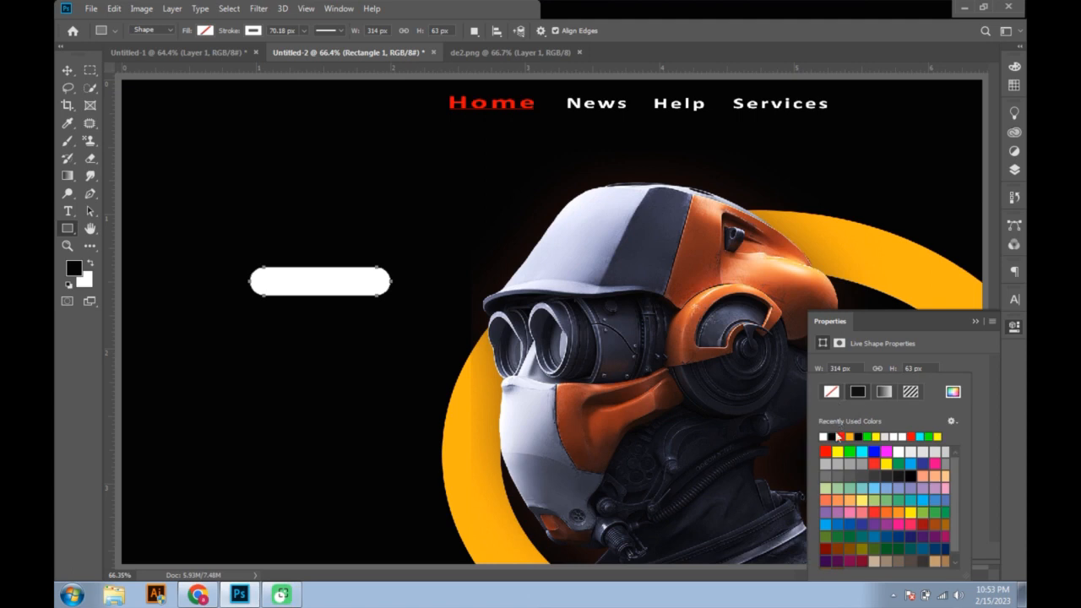
click(841, 436)
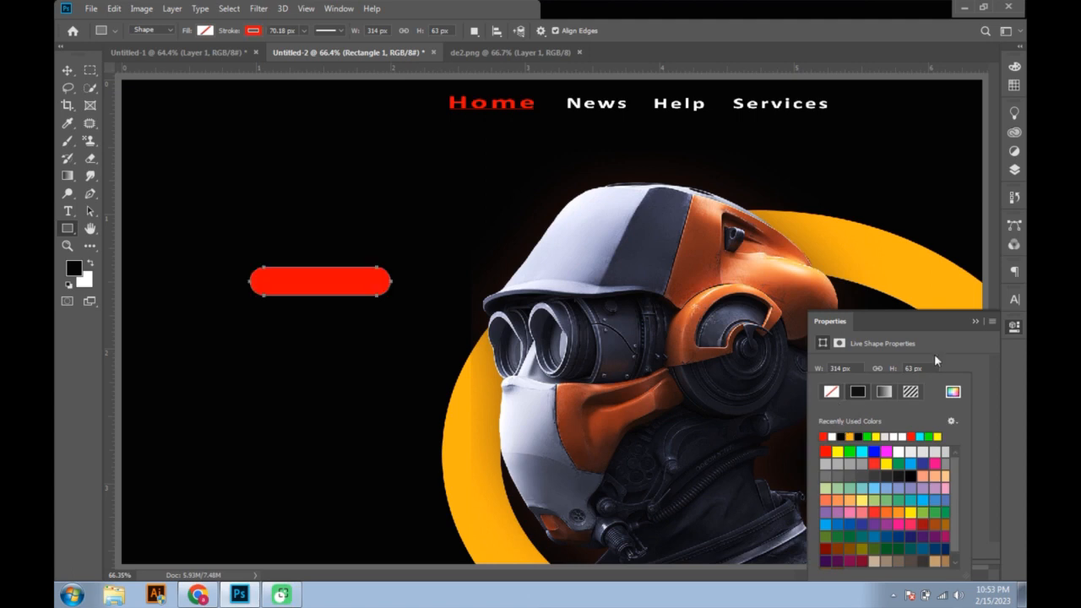
click(933, 354)
- Reduce the rounded bar's stroke width to about 7.41 px so that only a thin outline remains
click(895, 408)
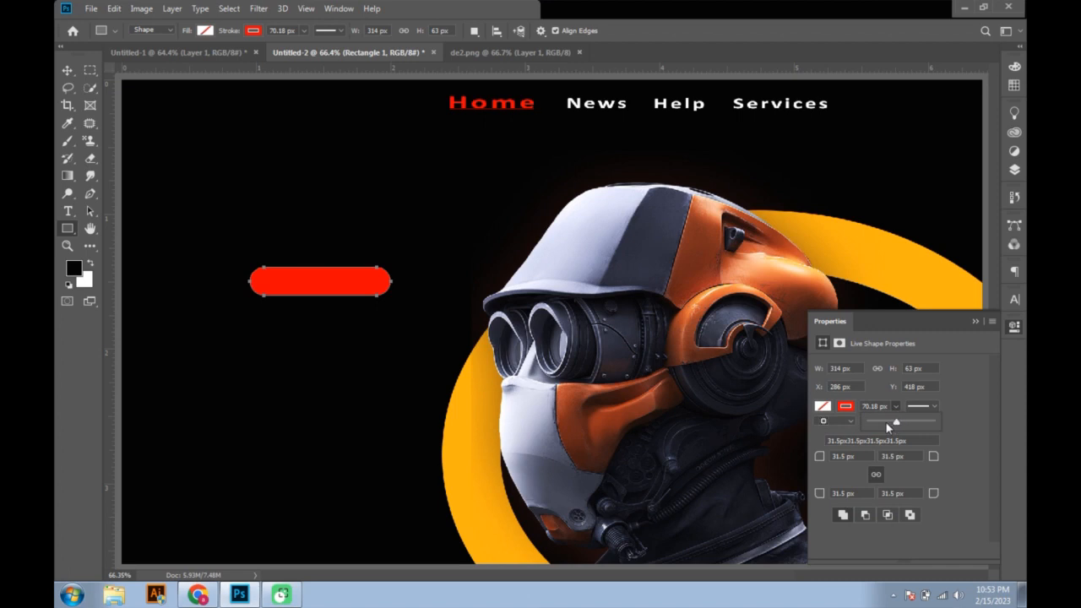
click(882, 421)
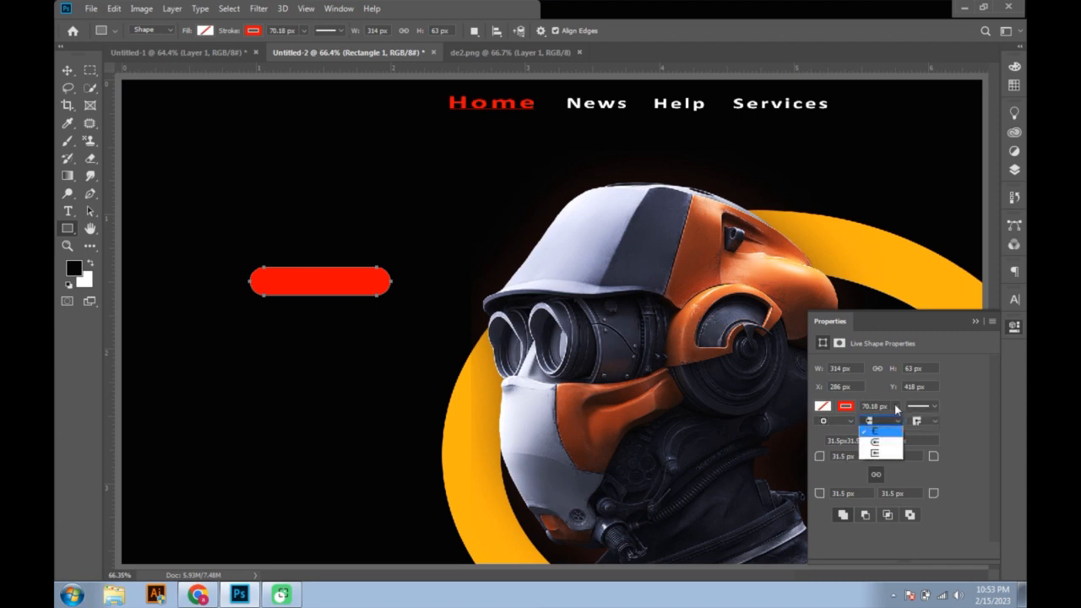
click(896, 408)
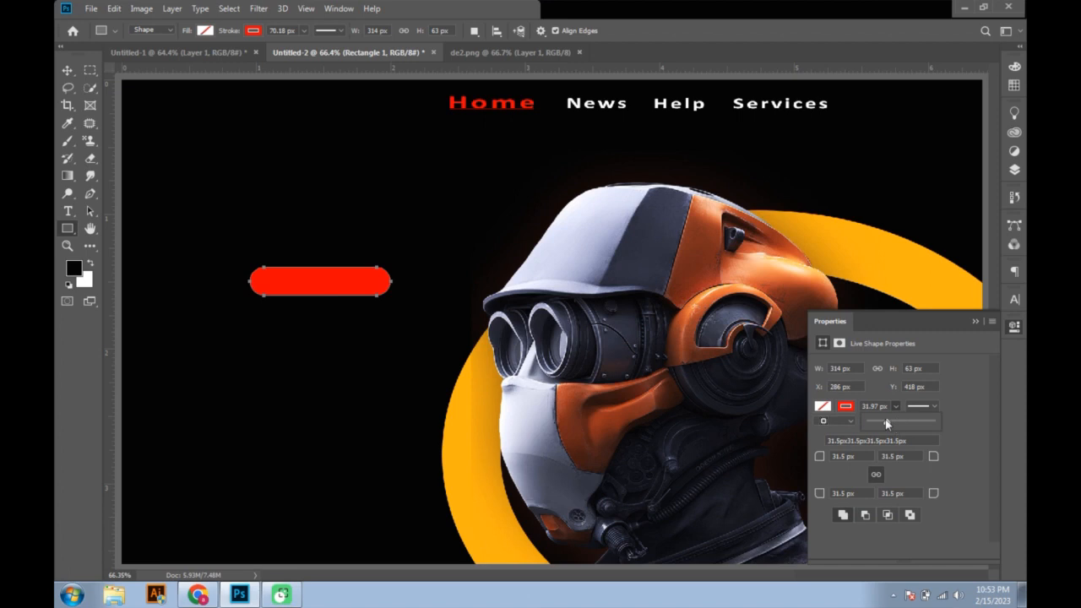
drag(884, 422, 879, 423)
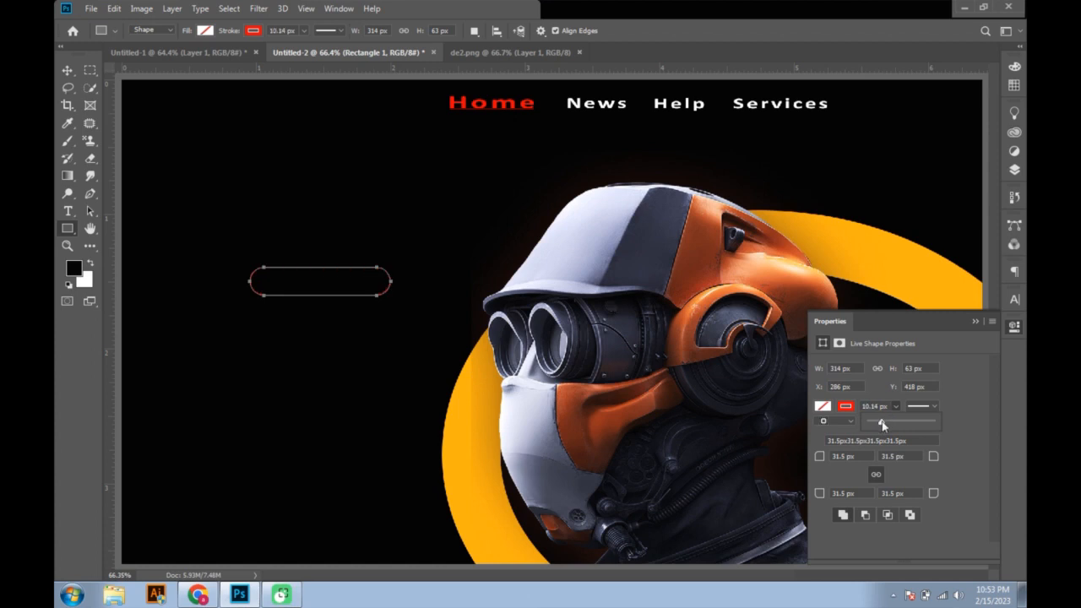
drag(882, 425, 880, 422)
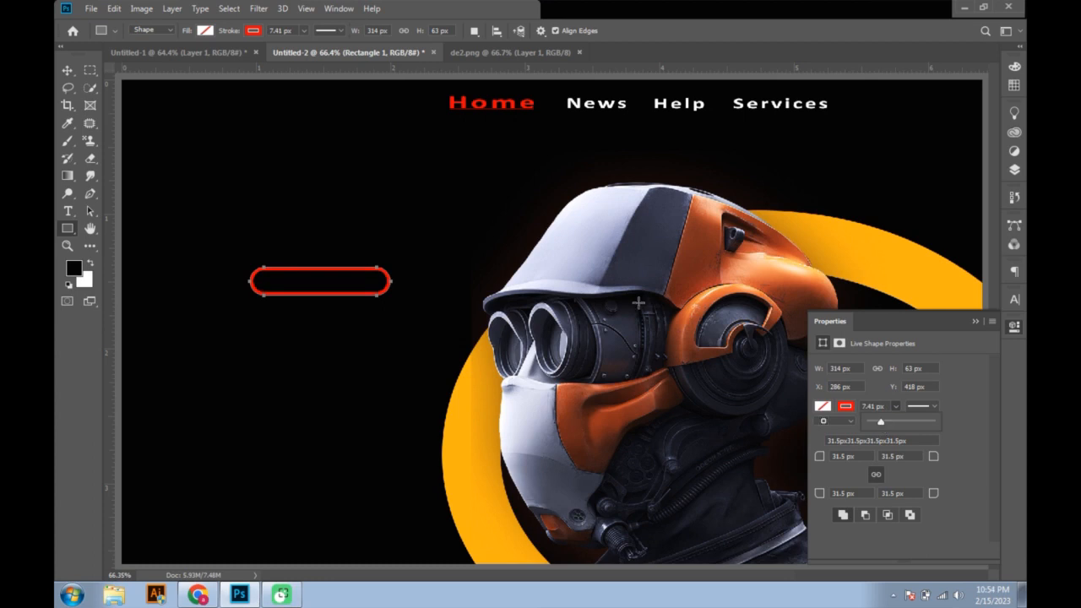
- Move the red outlined pill to the end of the navigation row beside "Services" and scale it down to about 258 × 51 px
click(68, 72)
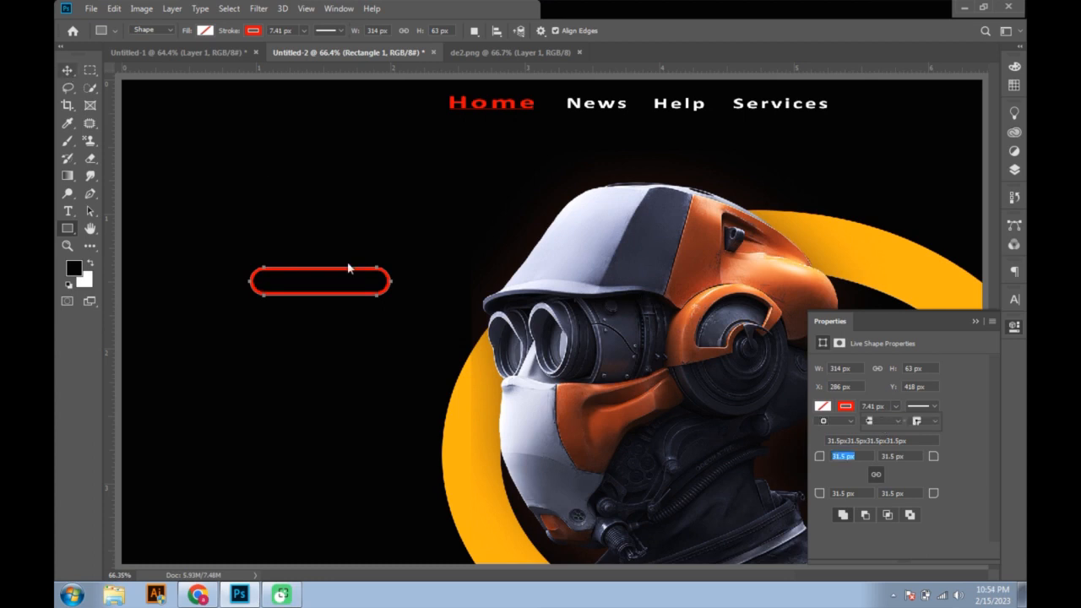
drag(355, 275, 934, 98)
key(ctrl+t)
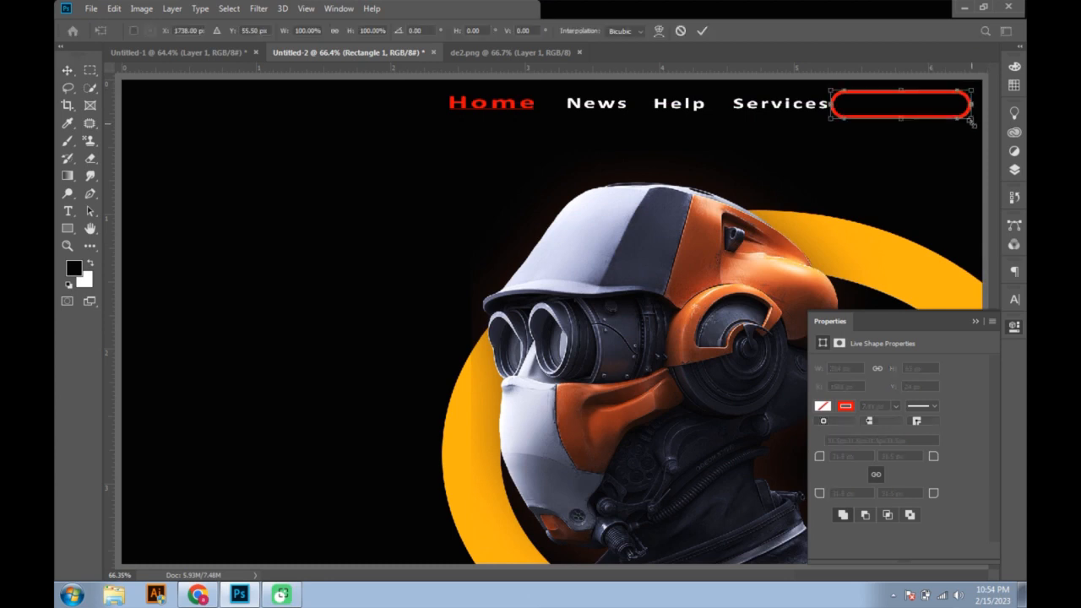
drag(971, 122, 935, 107)
key(Return)
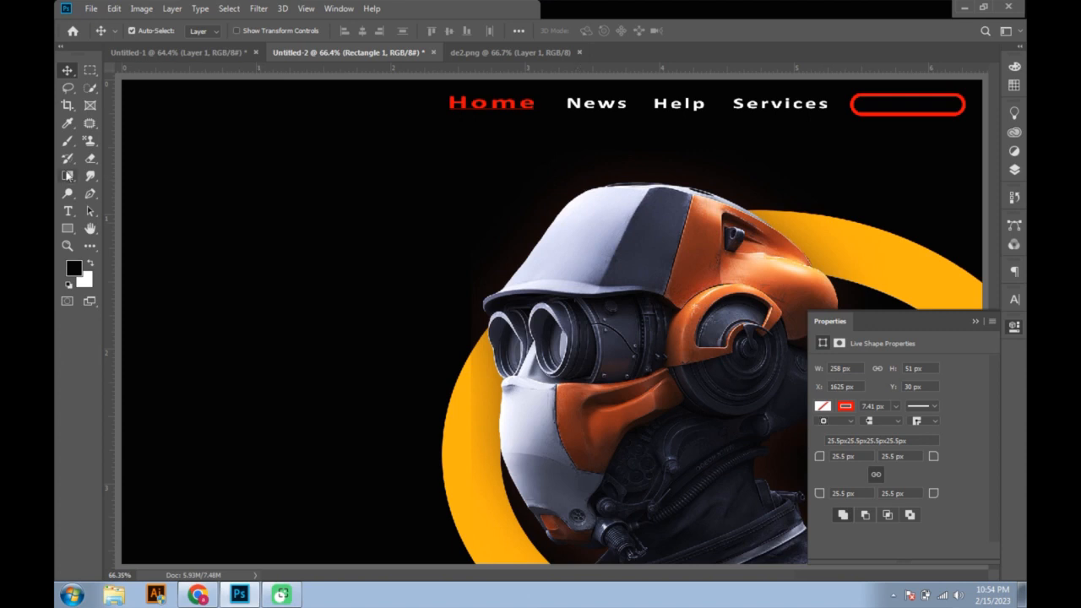
- Start a white Calibri Bold text line in the empty area beside the robot head with the letter "G"
click(67, 210)
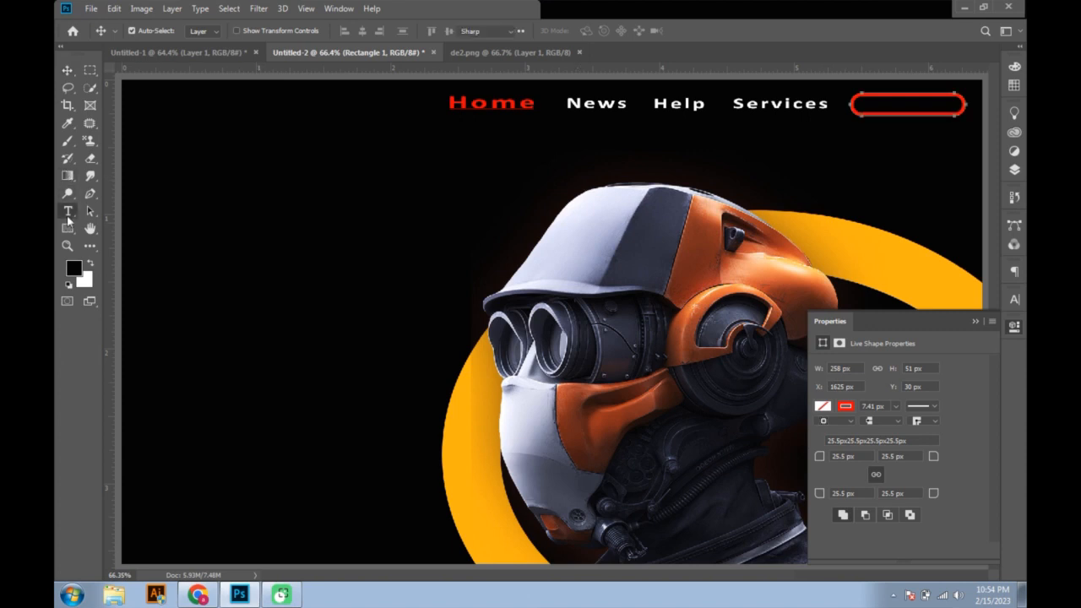
click(239, 269)
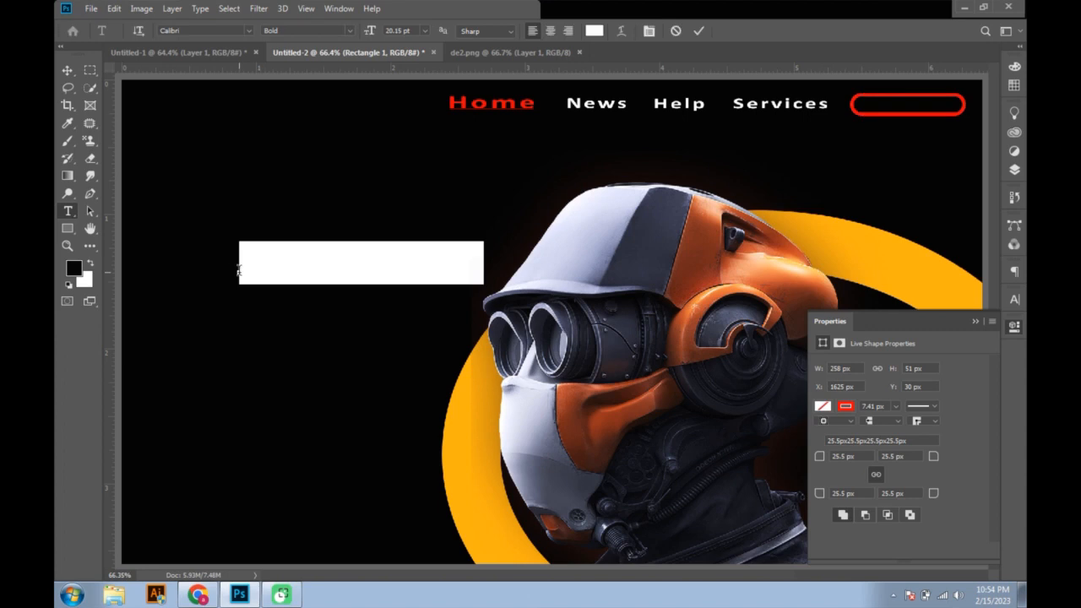
key(BackSpace)
text(G)
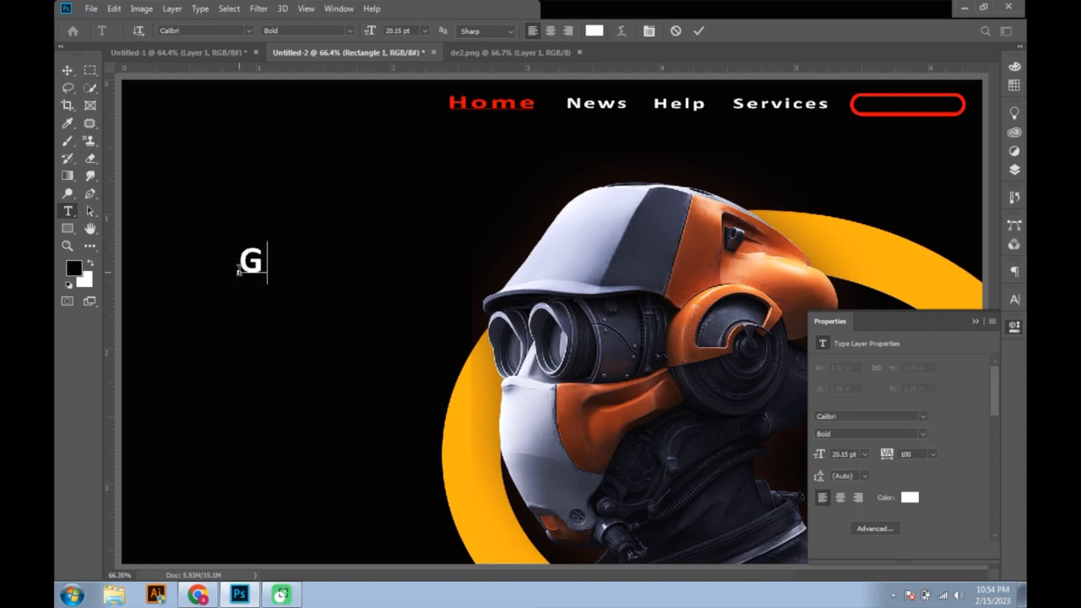
text(amer)
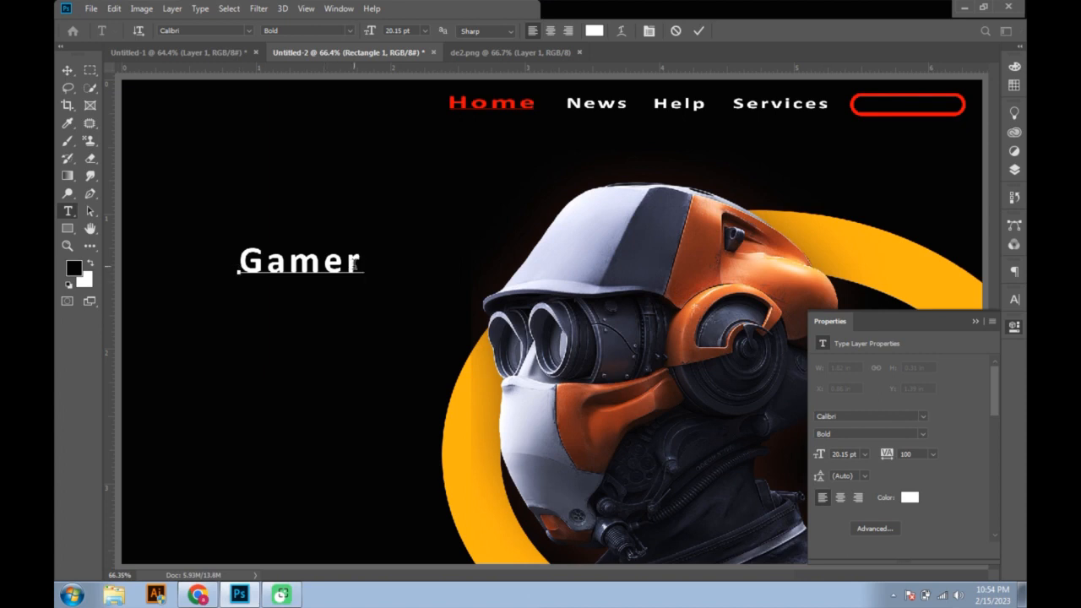
text( D)
key(BackSpace)
key(BackSpace)
key(BackSpace)
key(BackSpace)
key(BackSpace)
key(BackSpace)
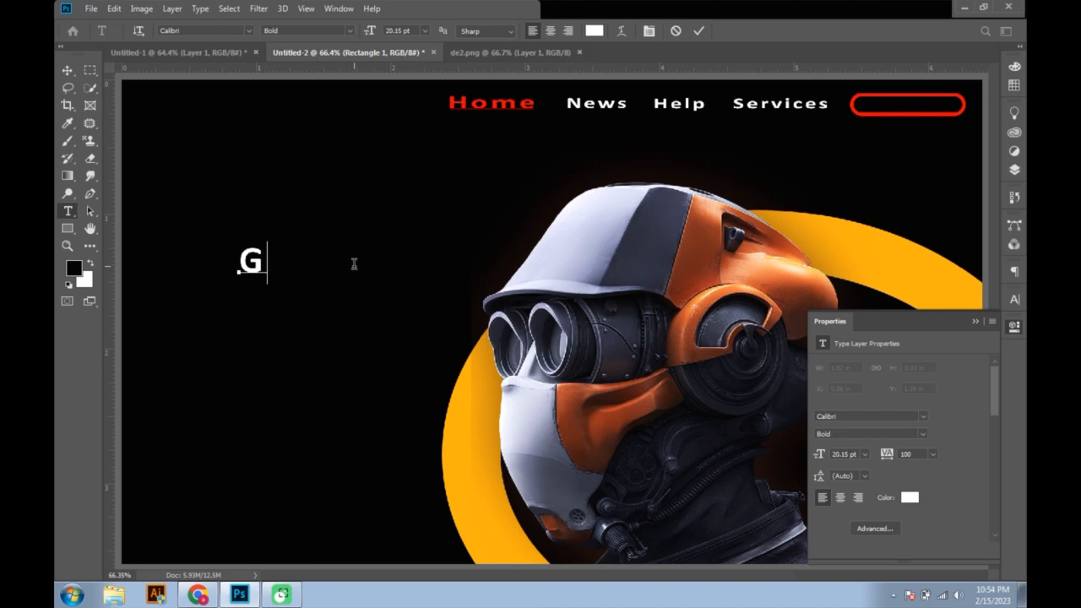
- Complete the text line in capitals to read "GAMMER DESIGN" and commit it
text(A)
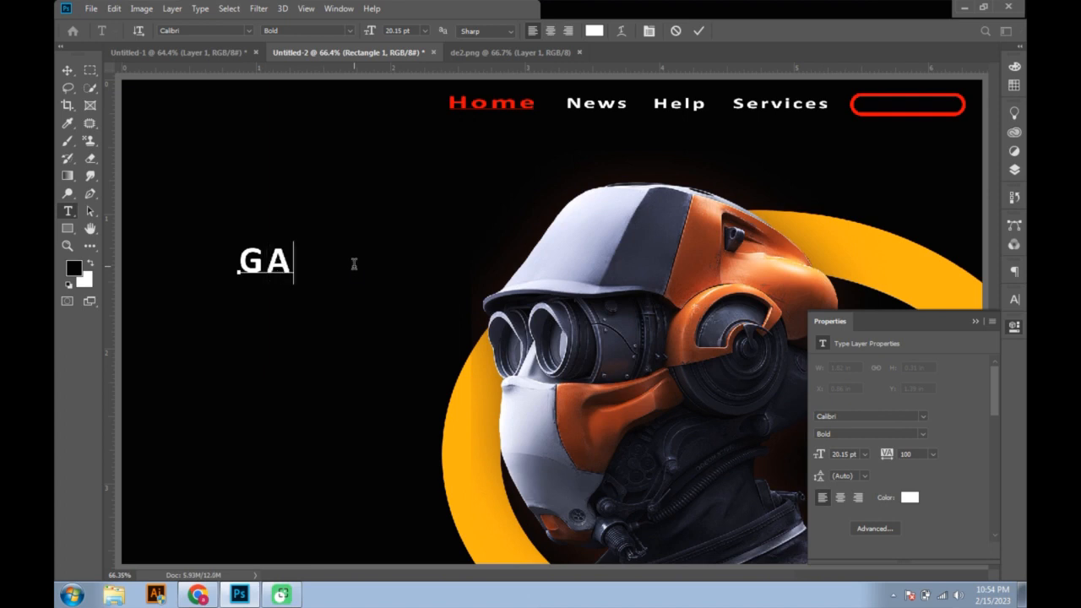
text(M)
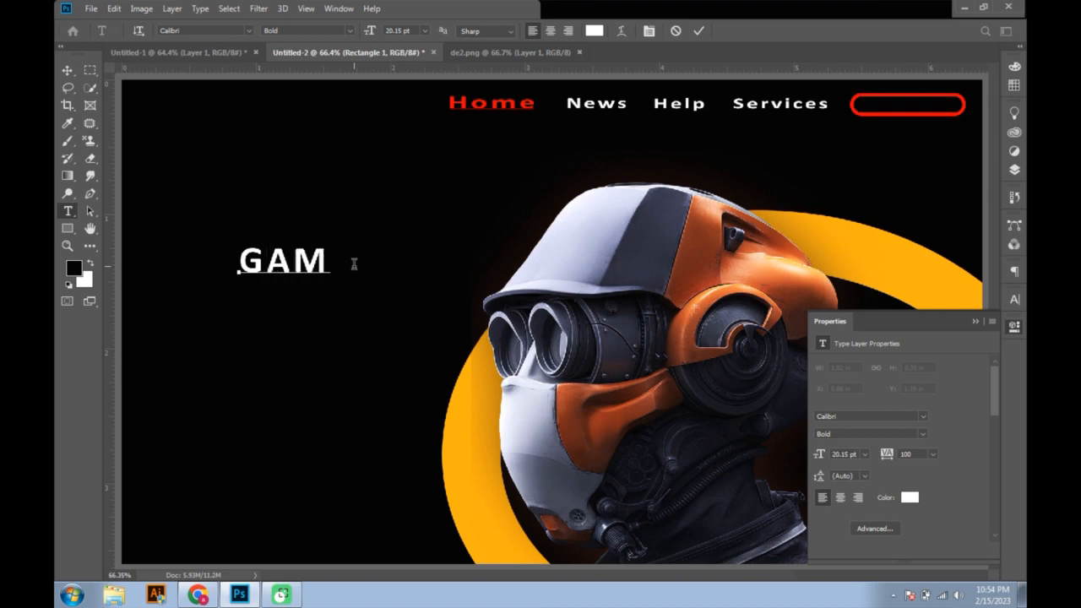
text(,)
key(BackSpace)
text(MER )
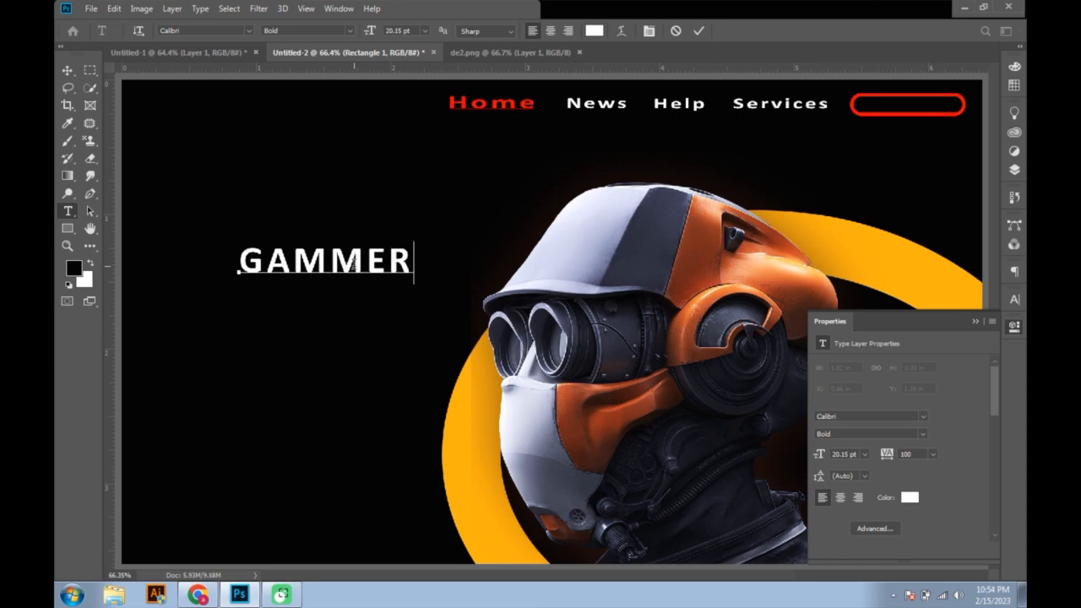
text(DESIGN)
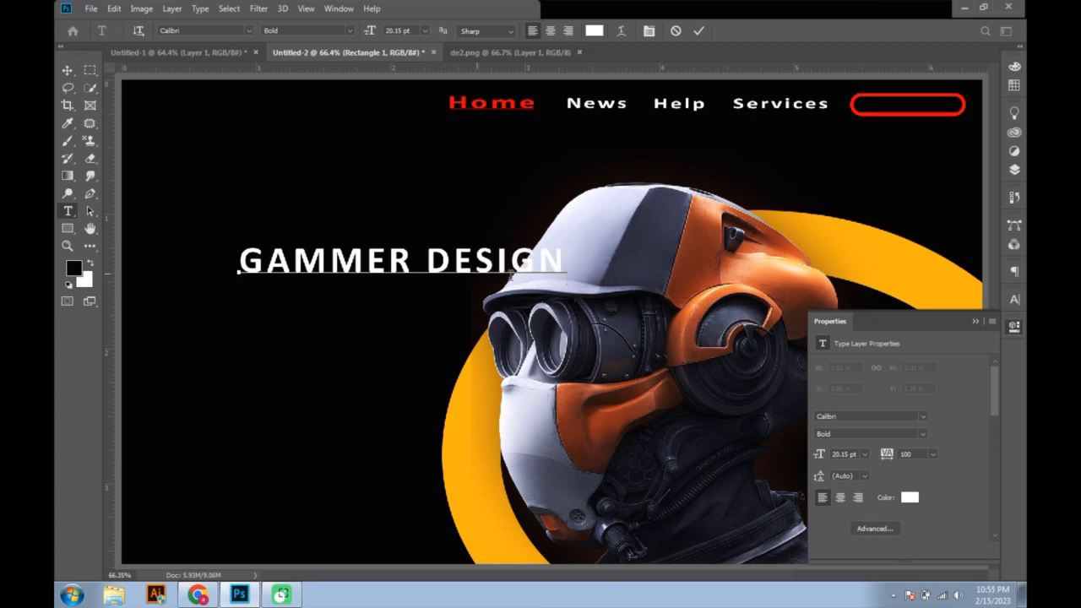
click(67, 72)
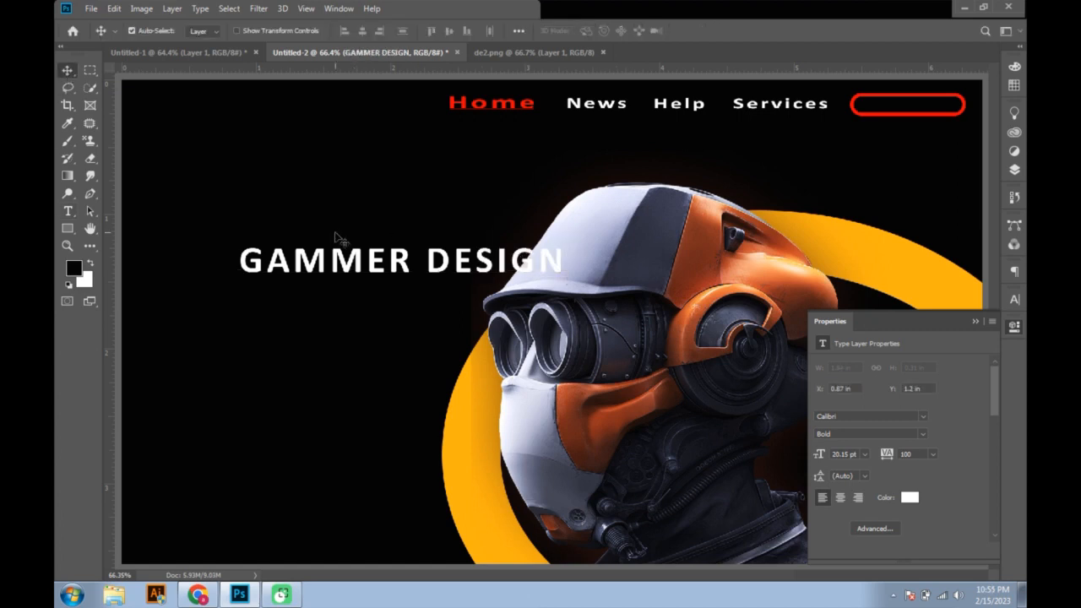
- Move the "GAMMER DESIGN" title up toward the canvas's upper-left corner and scale it down to about 70%
drag(348, 267, 277, 194)
key(ctrl+t)
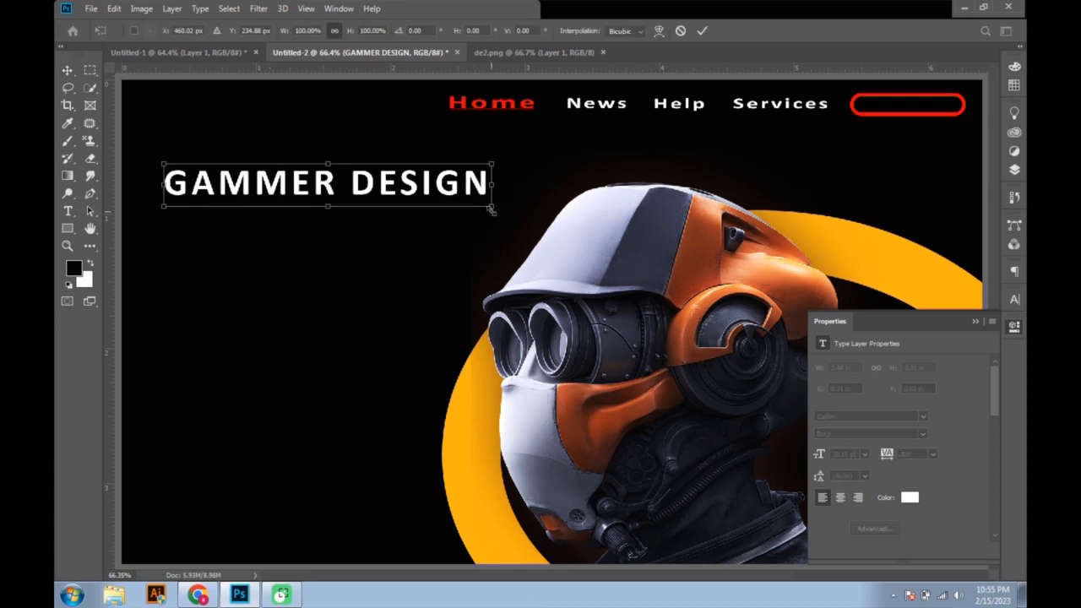
drag(490, 206, 351, 164)
key(Return)
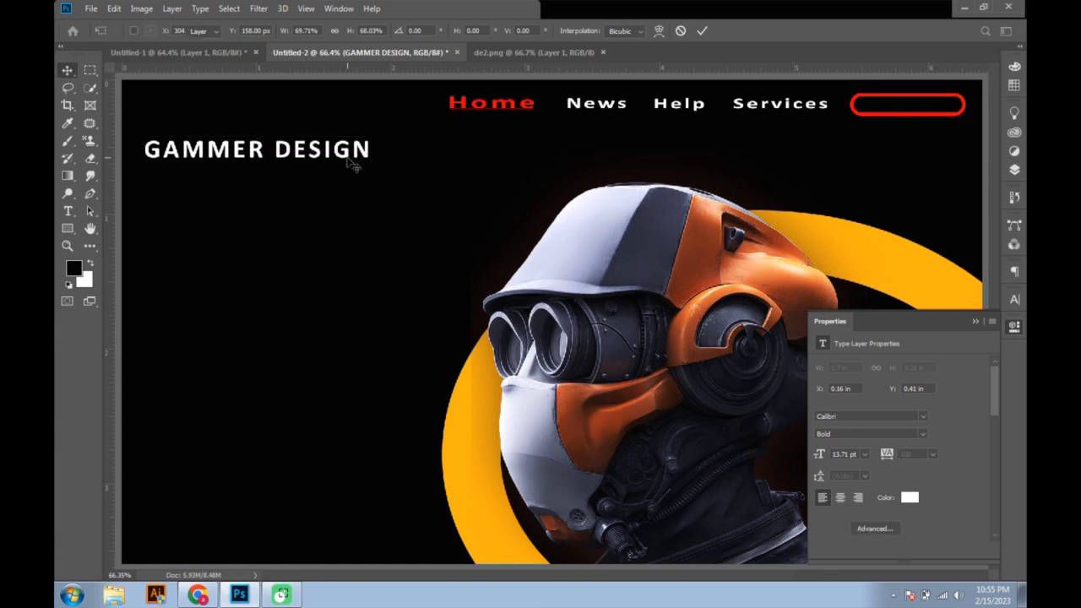
- Colour only the word "GAMMER" in the title red with hex ff0000, then deselect the text layer
double_click(234, 155)
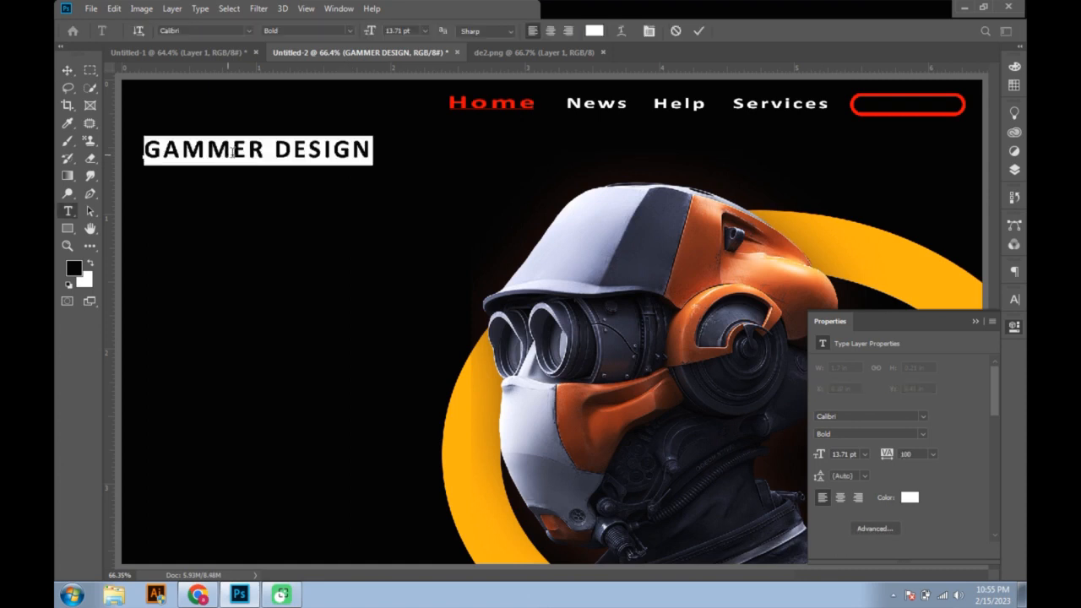
click(265, 150)
double_click(238, 152)
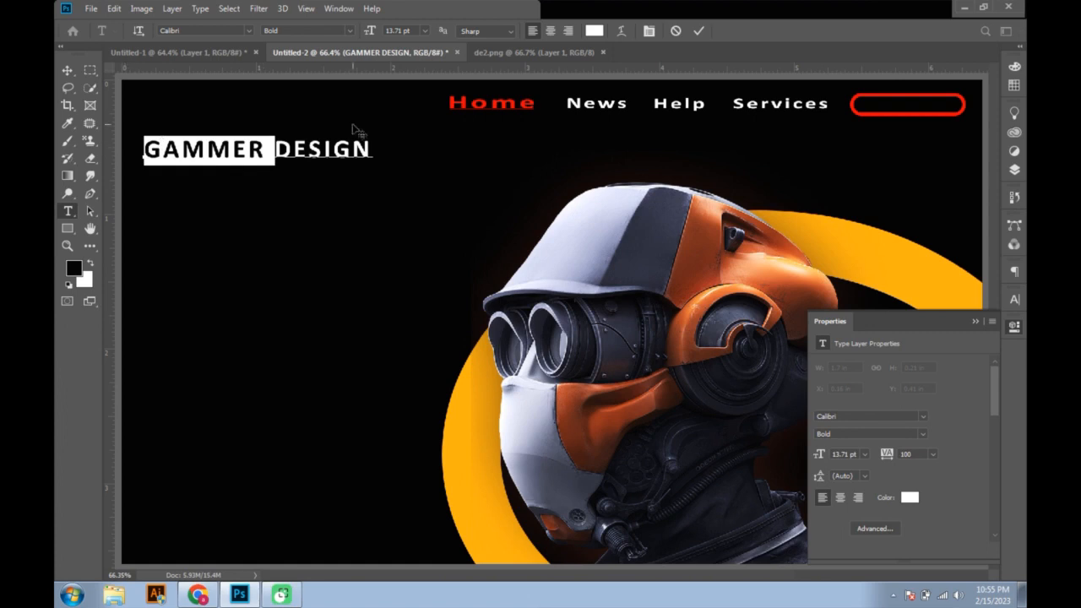
click(594, 30)
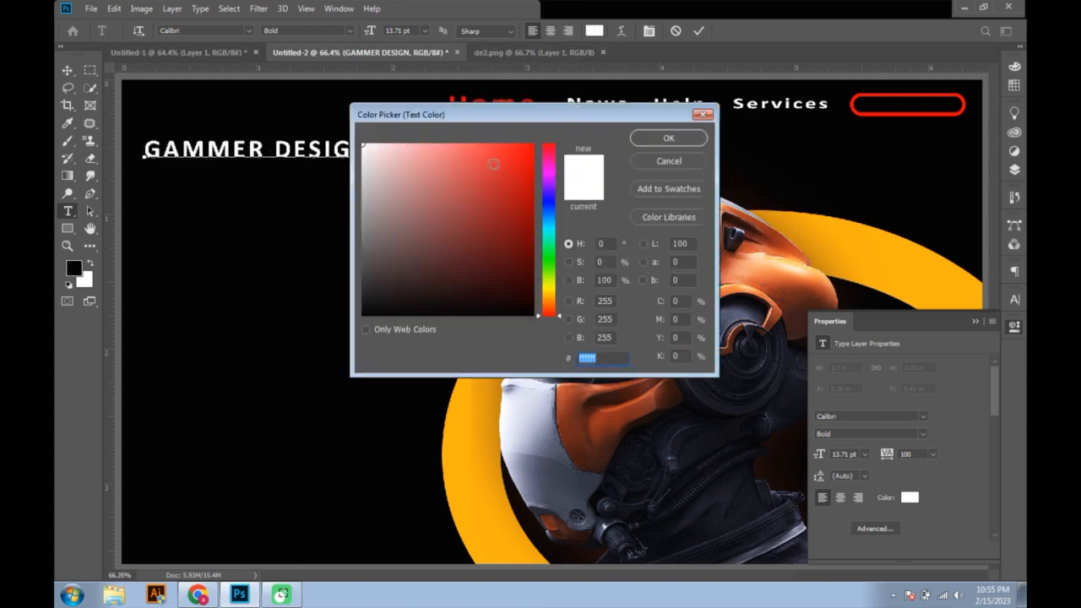
text(ff0000)
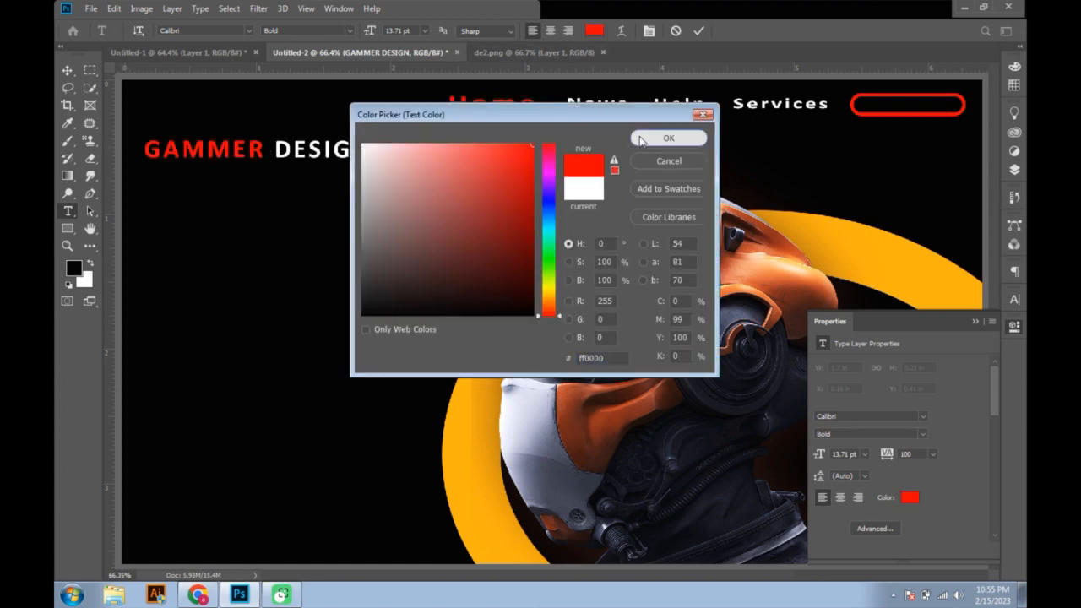
click(667, 139)
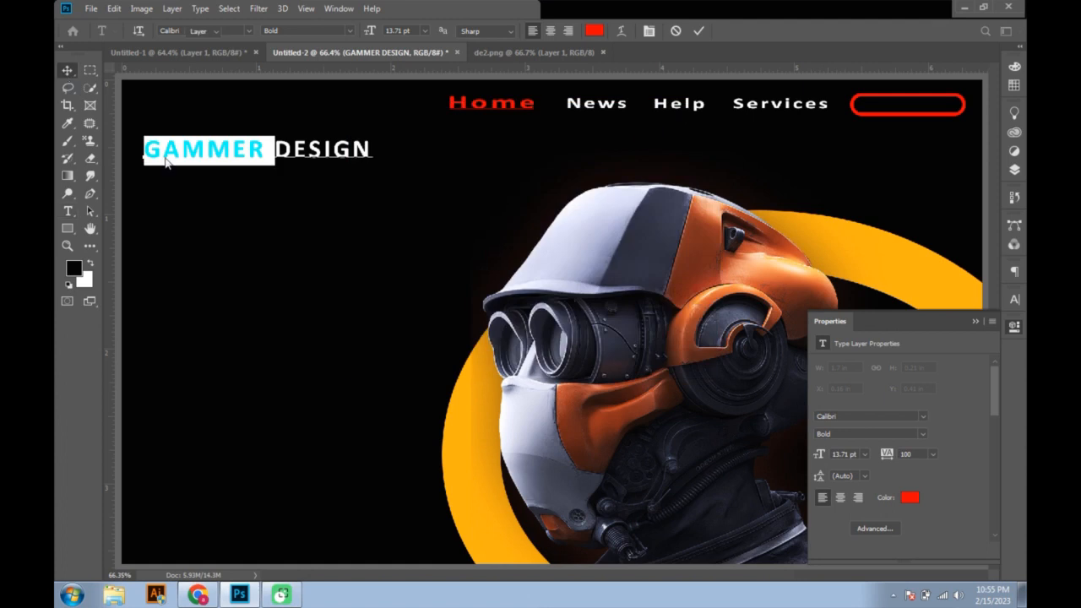
click(251, 267)
click(251, 266)
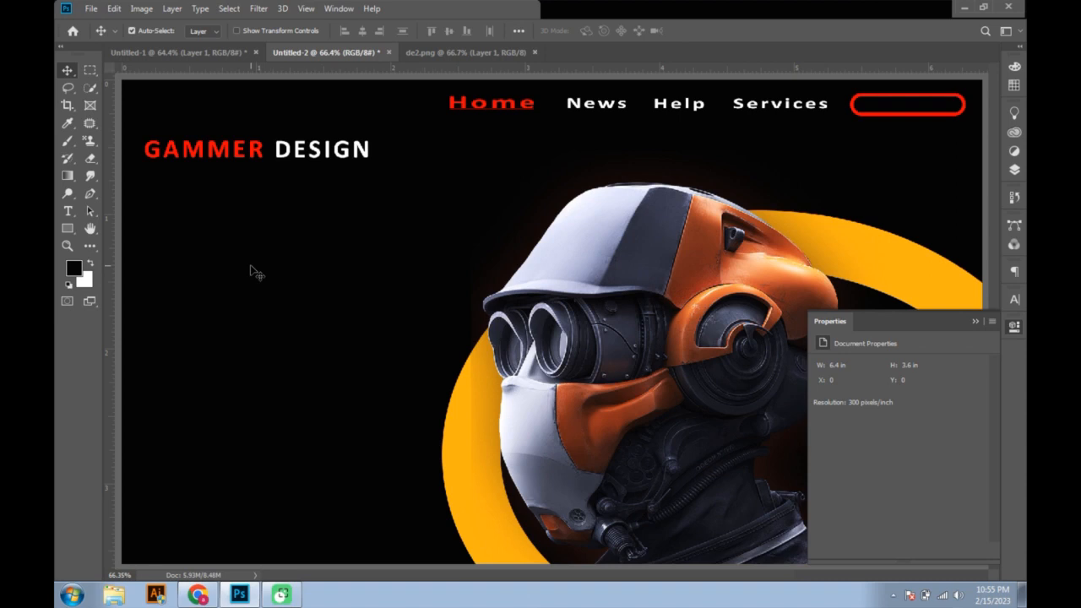
- Add a text line reading "XTEREME-X47" in the empty area beside the robot head, below the "GAMMER DESIGN" title
click(68, 211)
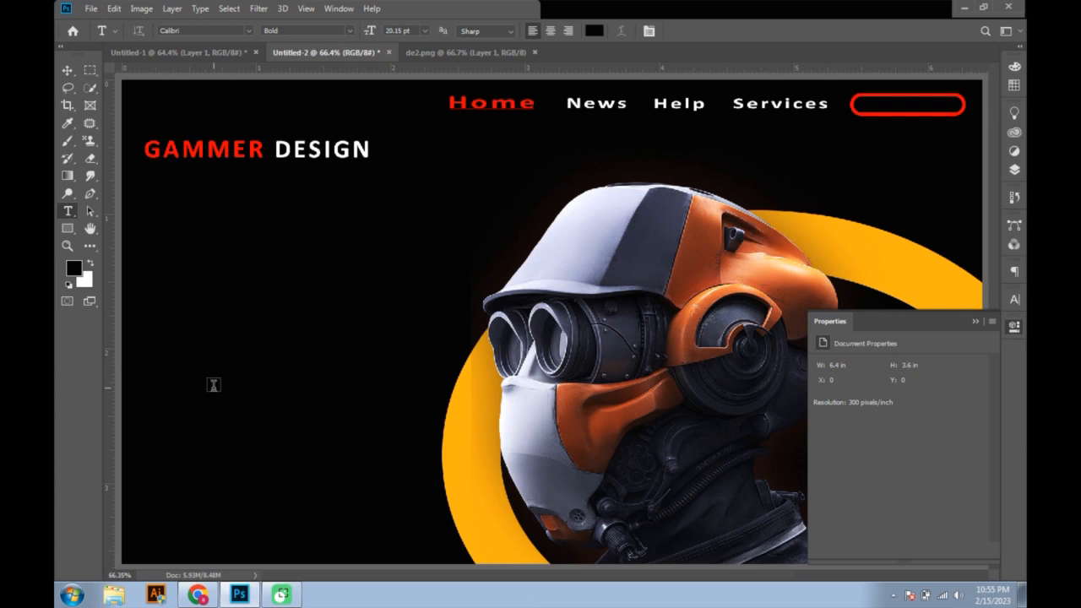
click(214, 385)
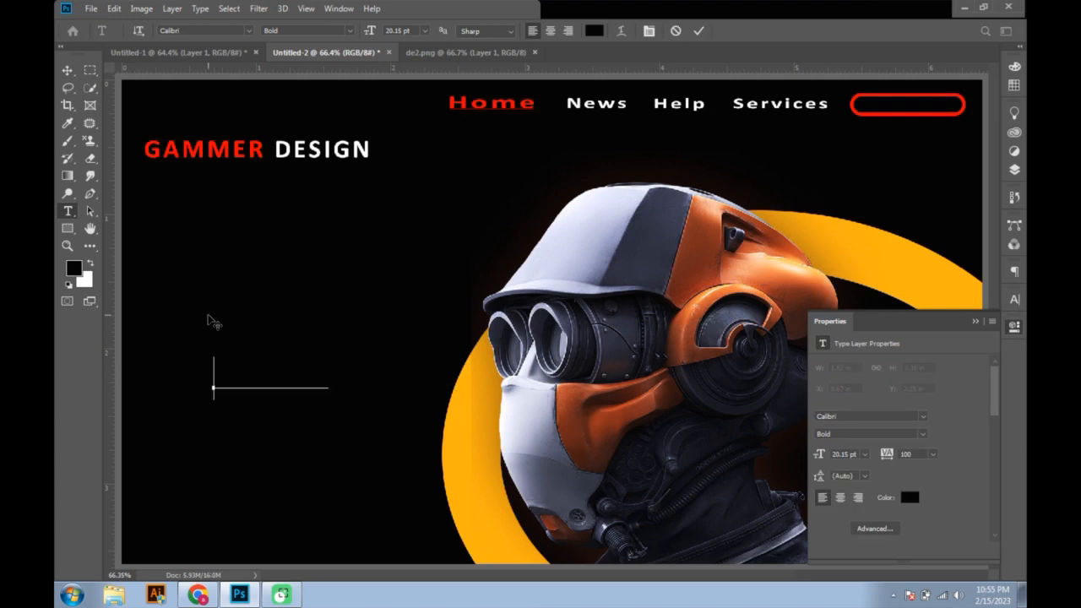
key(Right)
key(BackSpace)
key(BackSpace)
key(BackSpace)
key(BackSpace)
key(BackSpace)
key(BackSpace)
key(BackSpace)
key(BackSpace)
key(BackSpace)
key(BackSpace)
text(TBEST DESI)
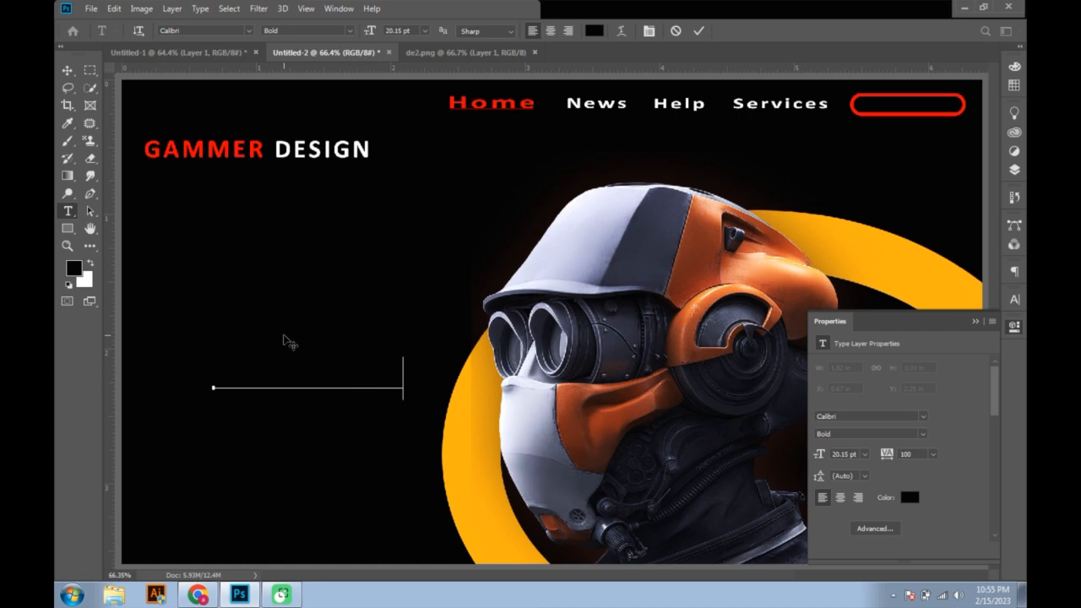
text(GHT)
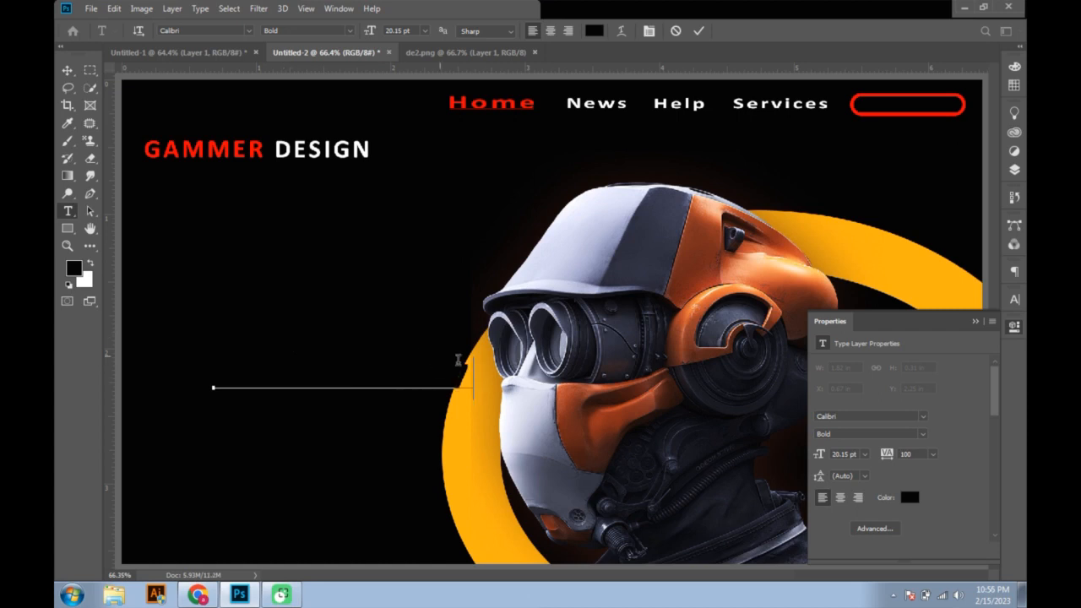
- Colour the whole "XTEREME-X47" text white with hex ffffff and commit it
drag(471, 371, 207, 367)
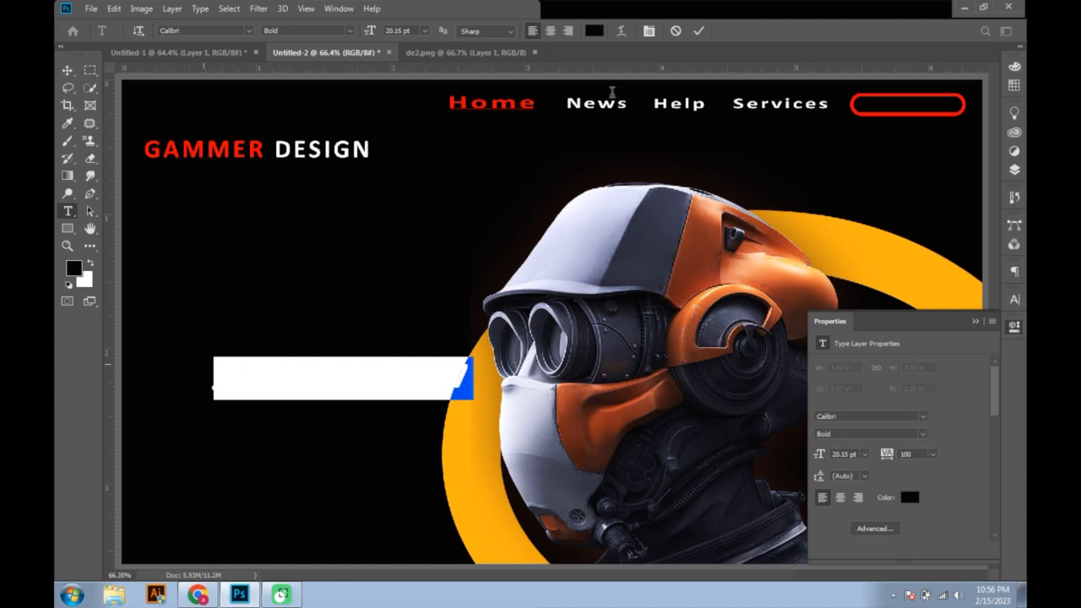
click(595, 31)
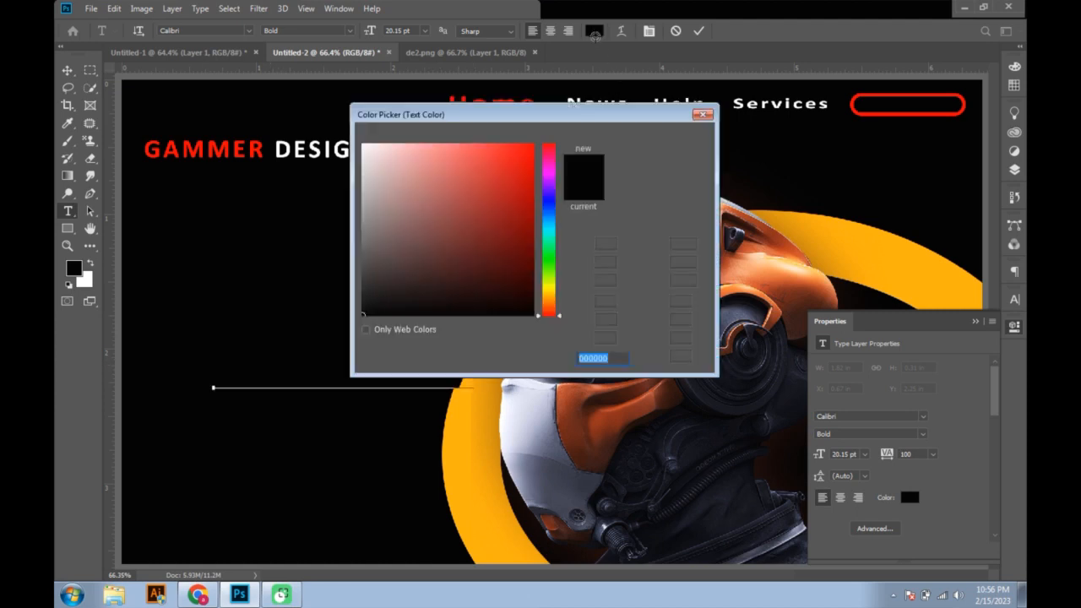
mouse_move(428, 157)
mouse_down()
mouse_move(372, 150)
mouse_move(342, 127)
mouse_up()
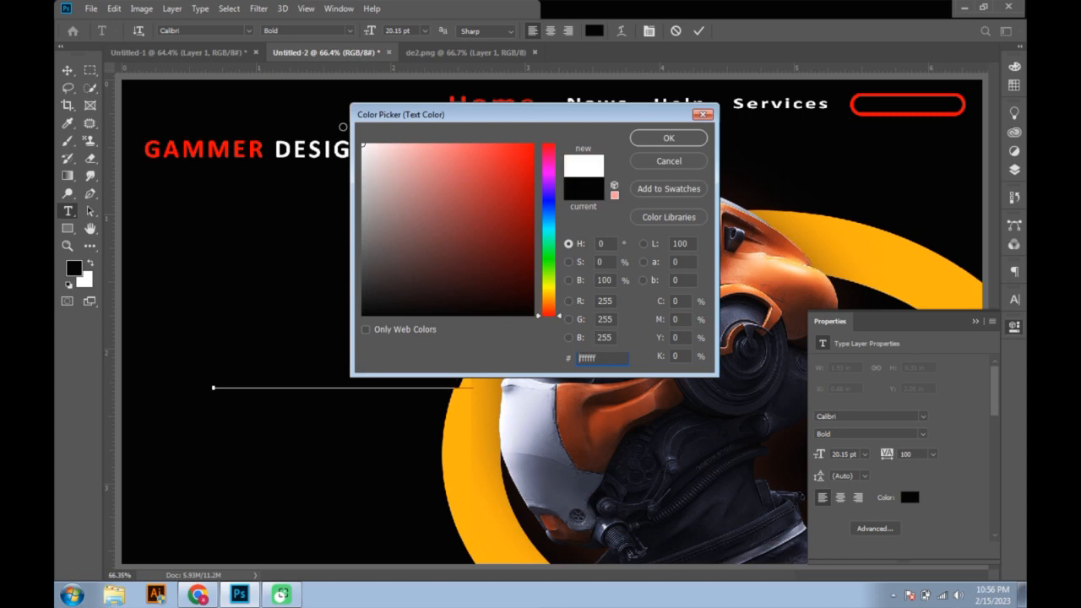
click(668, 137)
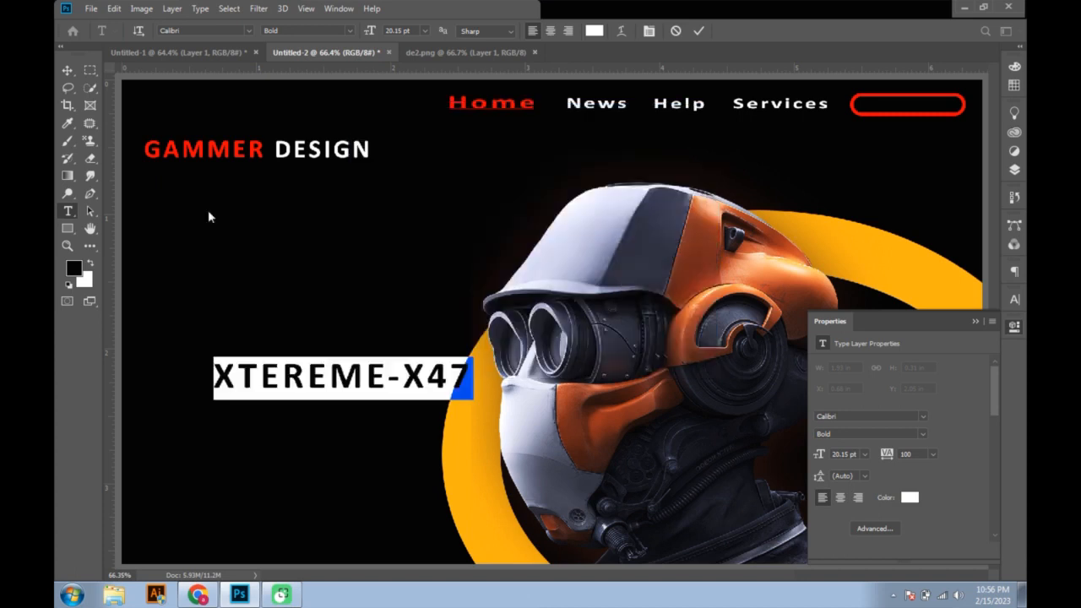
click(71, 75)
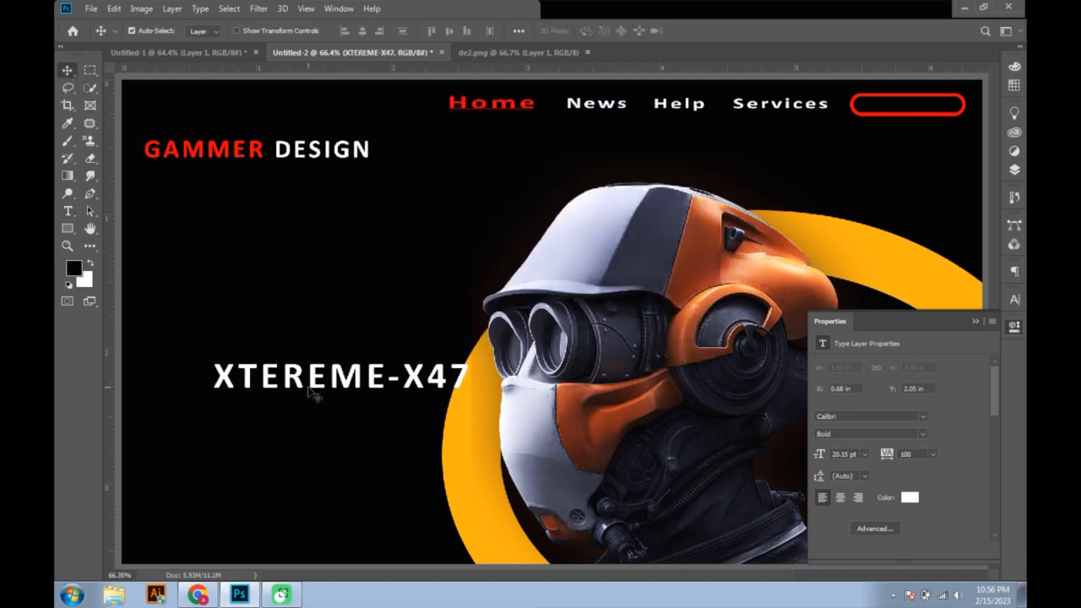
- Move the "XTEREME-X47" text up and left, clear of the orange ring, and scale it up to about 116%
drag(301, 387, 244, 331)
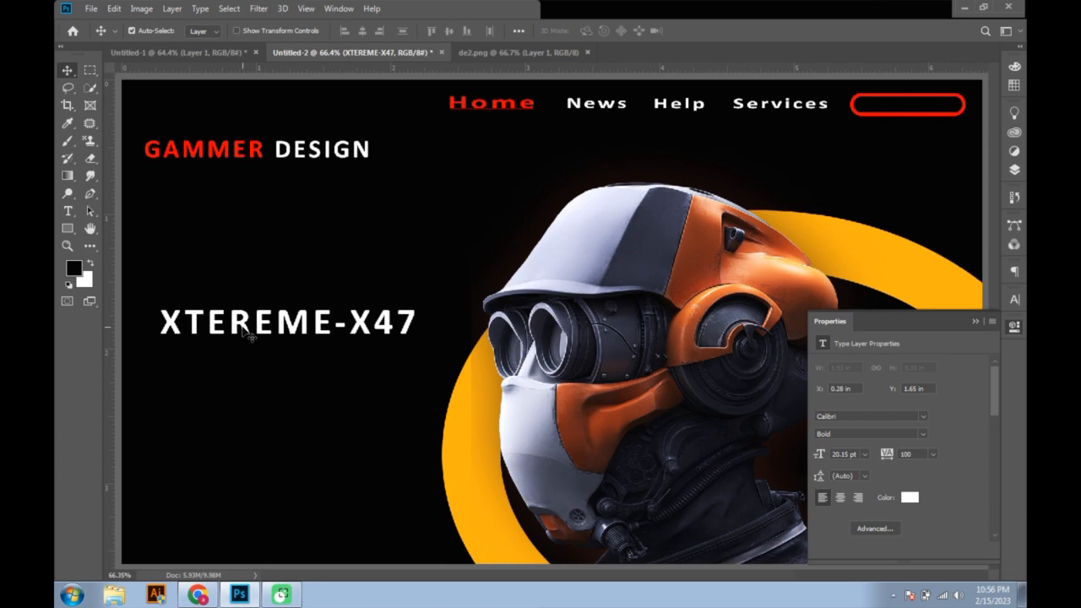
key(ctrl+t)
drag(287, 347, 291, 355)
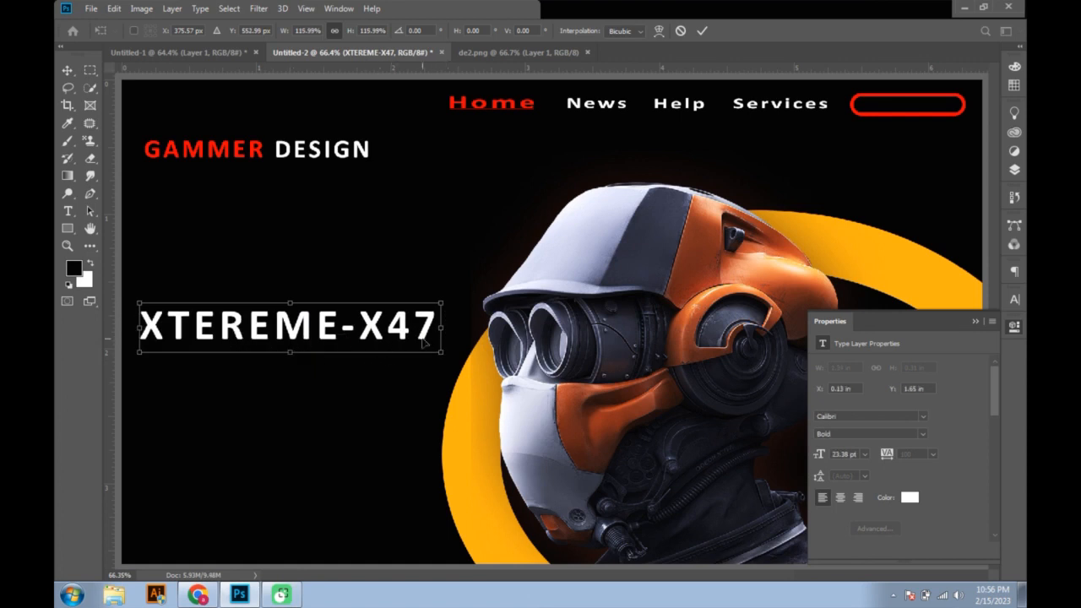
key(Return)
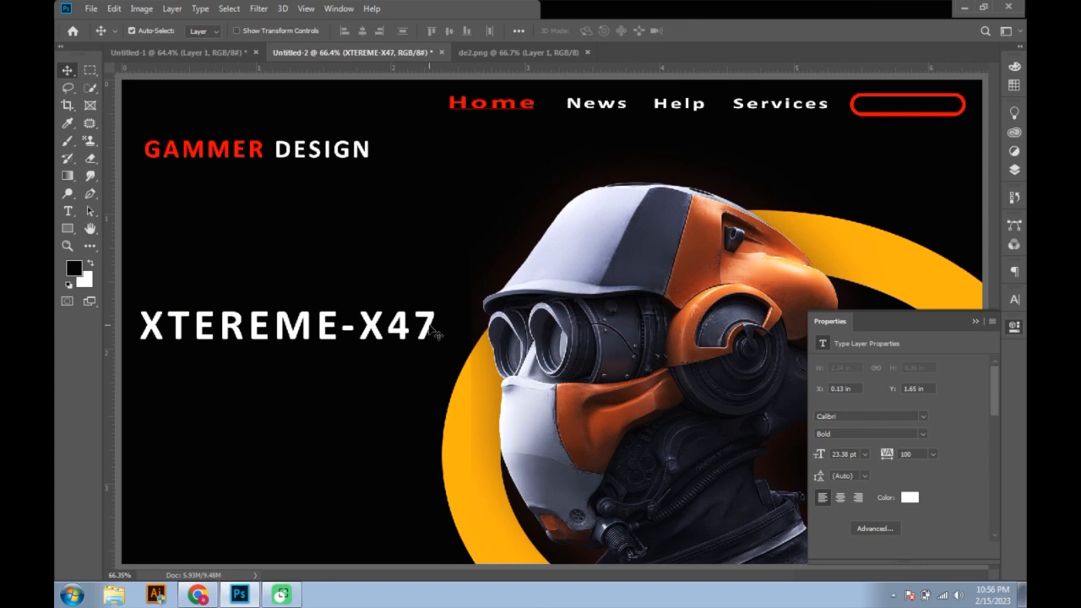
- Change the font of the "XTEREME-X47" text to Algerian and commit it
double_click(436, 334)
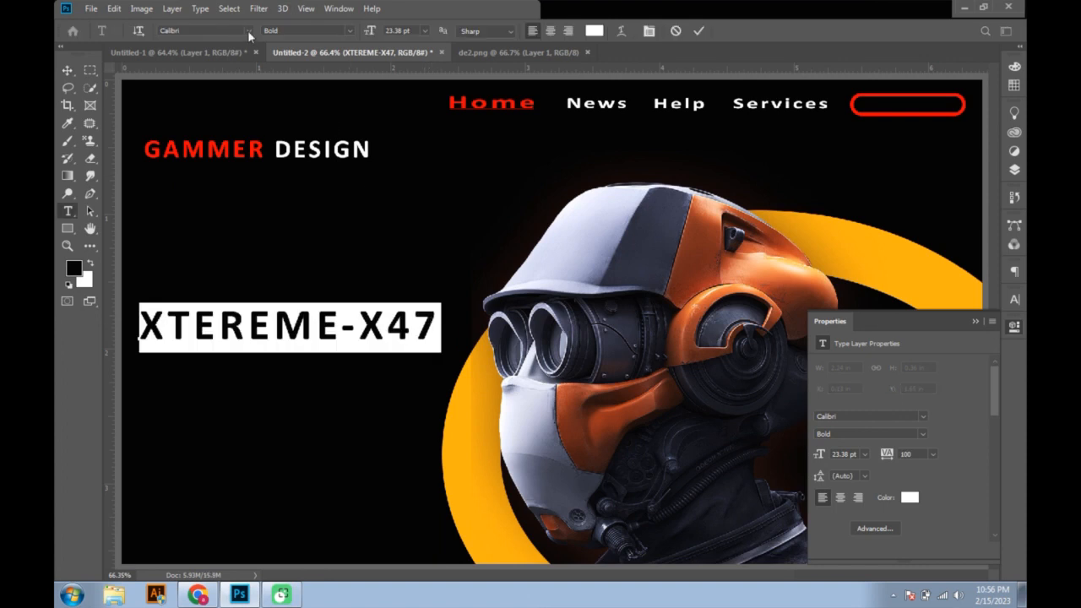
click(250, 33)
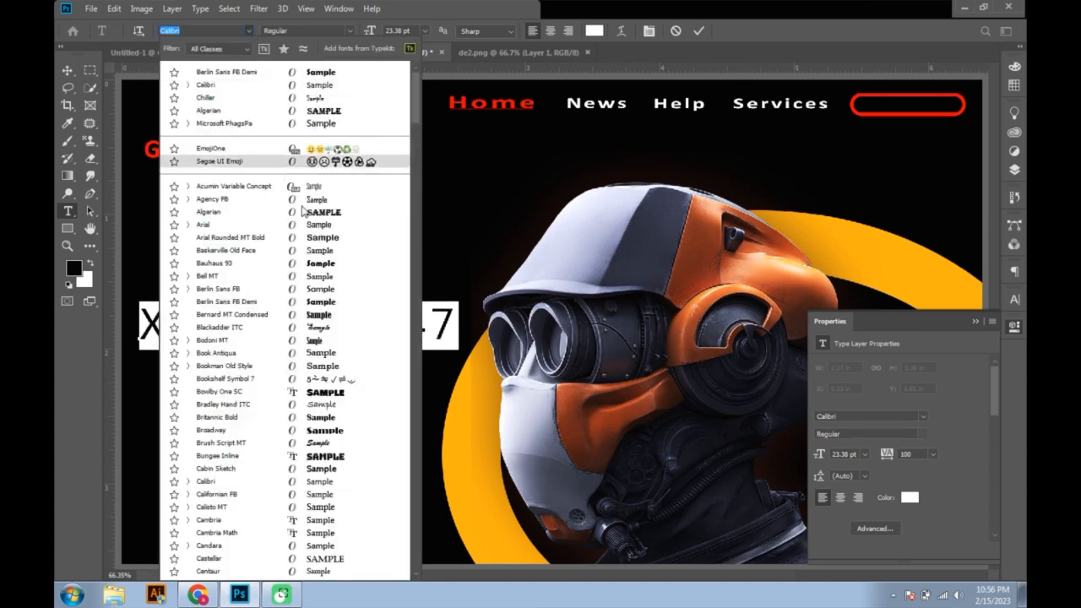
click(309, 212)
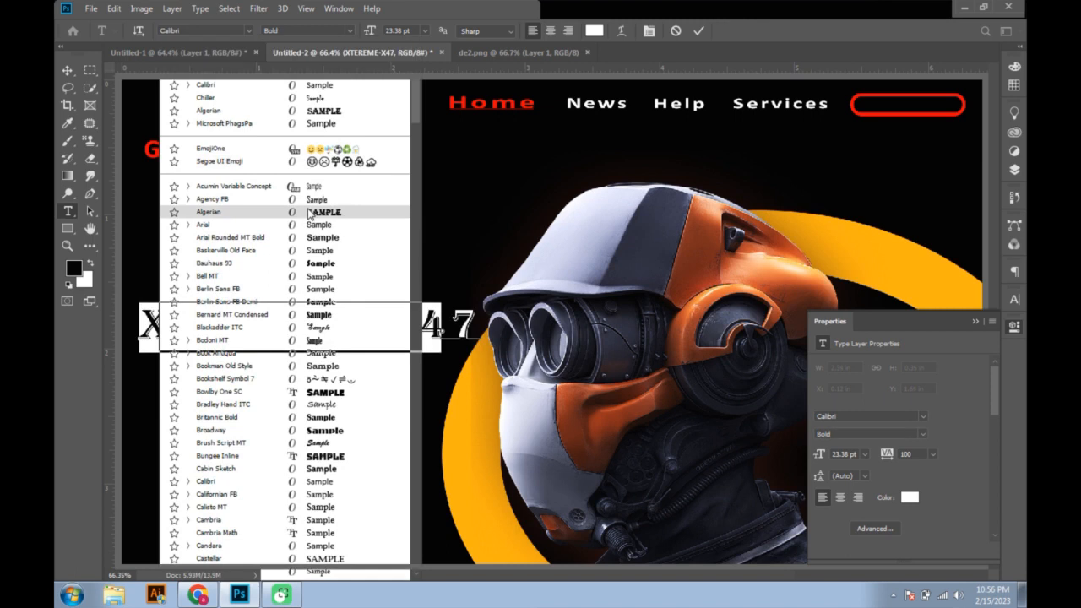
key(ctrl+Return)
key(v)
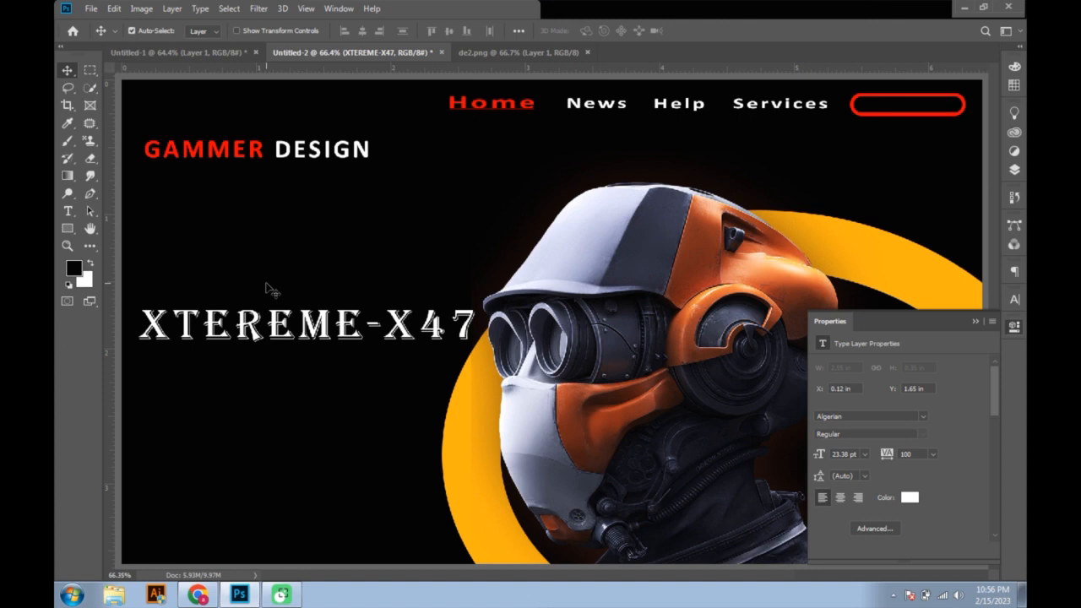
- Correct the spelling of the Algerian headline to "XTREME-X47" and move it slightly up toward the "GAMMER DESIGN" title
double_click(234, 323)
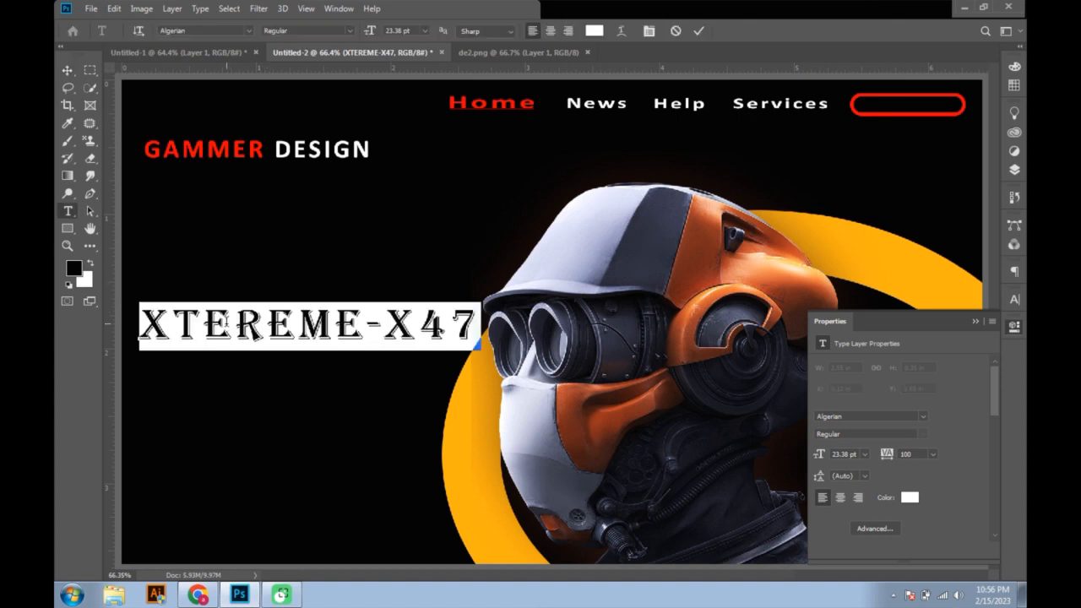
click(233, 324)
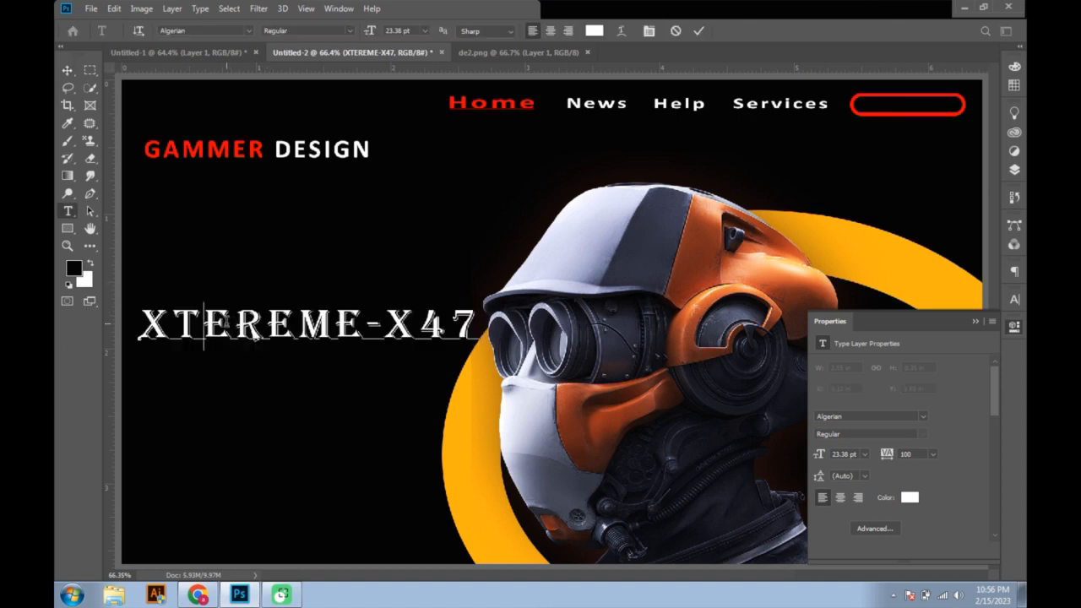
key(Delete)
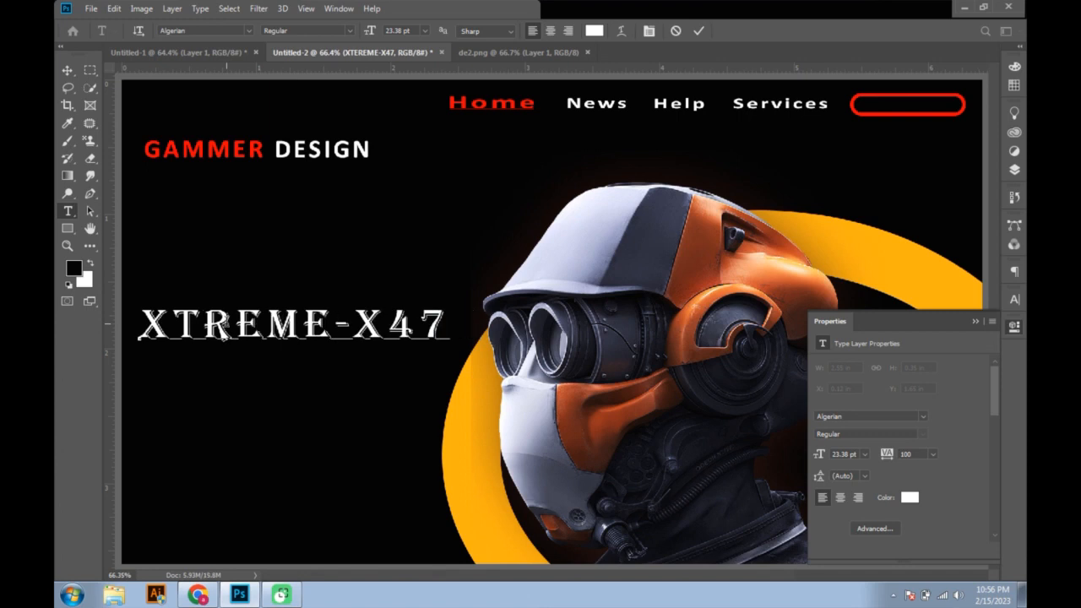
key(Right)
click(68, 69)
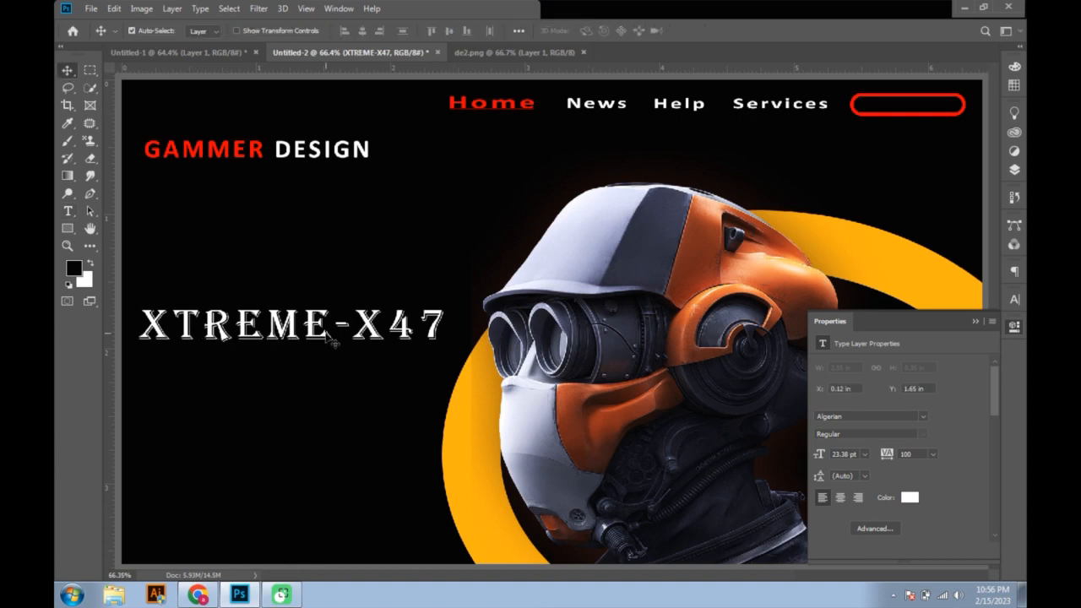
drag(330, 340, 142, 287)
- Colour only the word "XTREME" in the headline red with hex ff0000, then commit and deselect the text layer
double_click(324, 298)
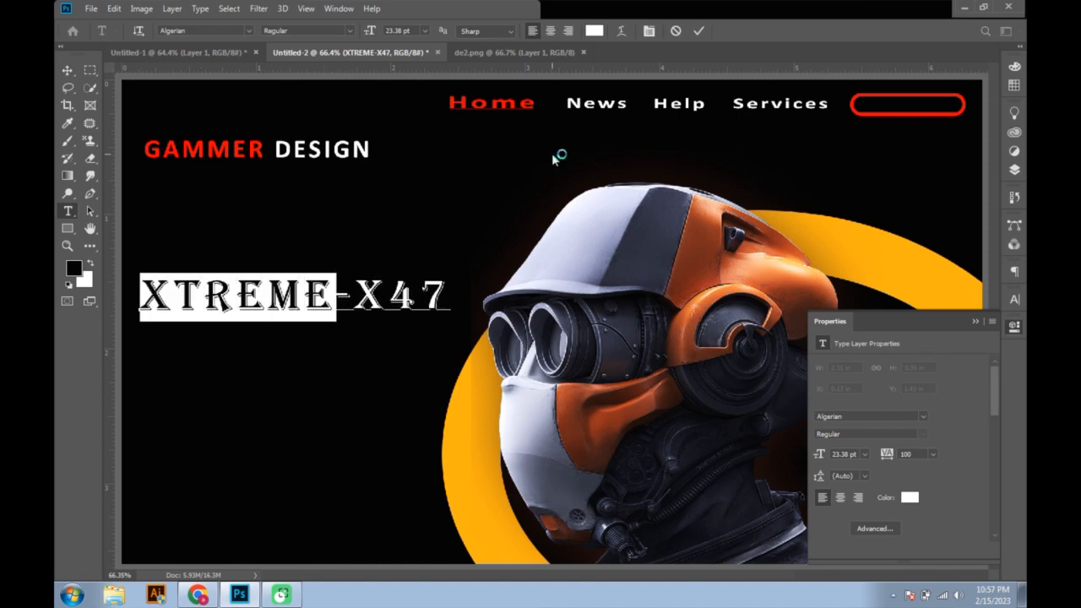
click(594, 31)
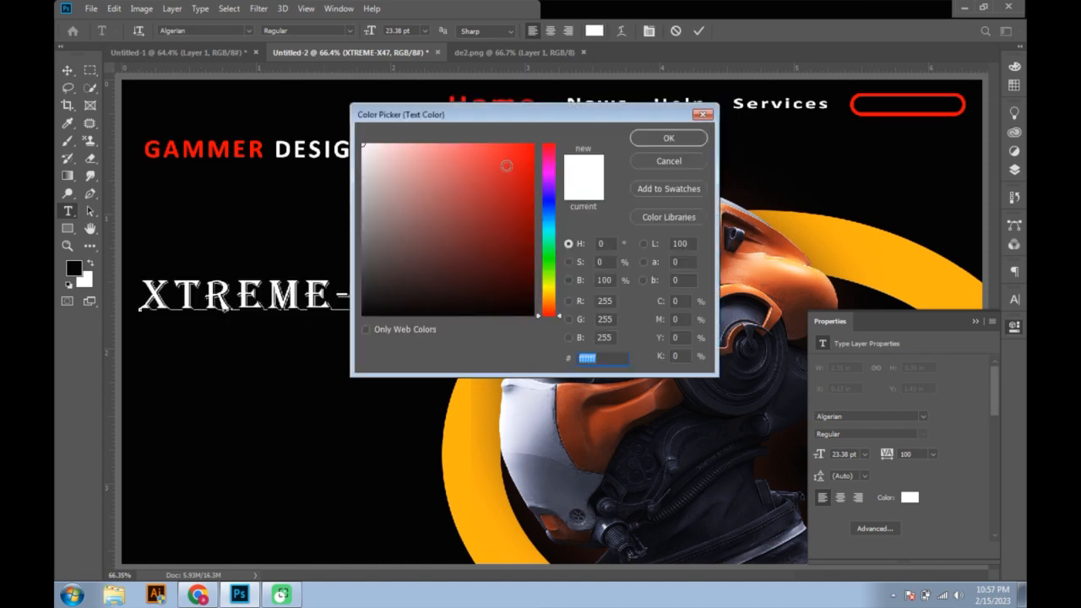
click(532, 144)
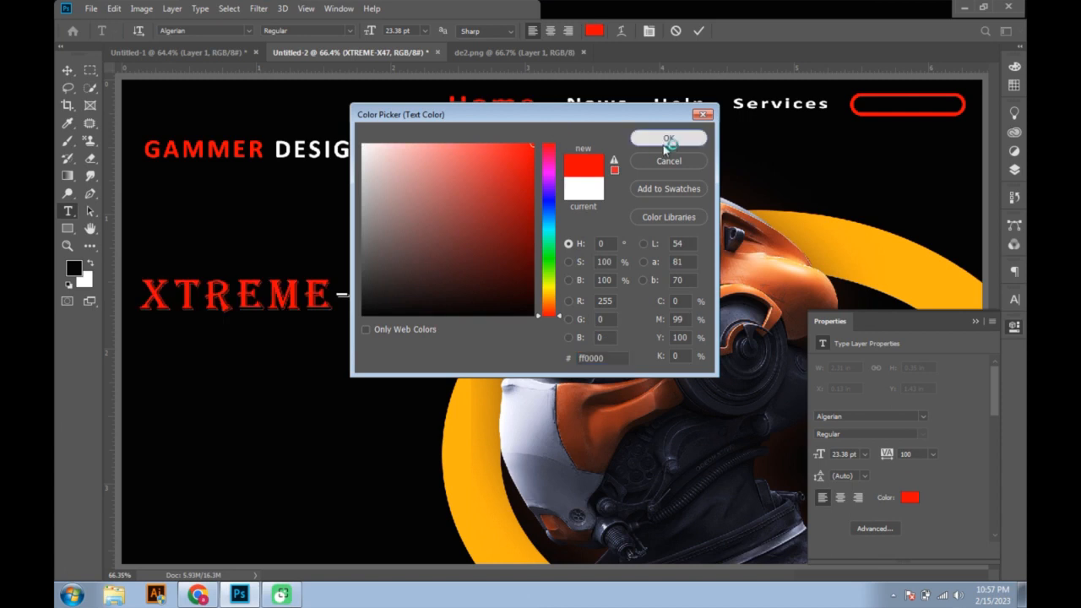
click(666, 141)
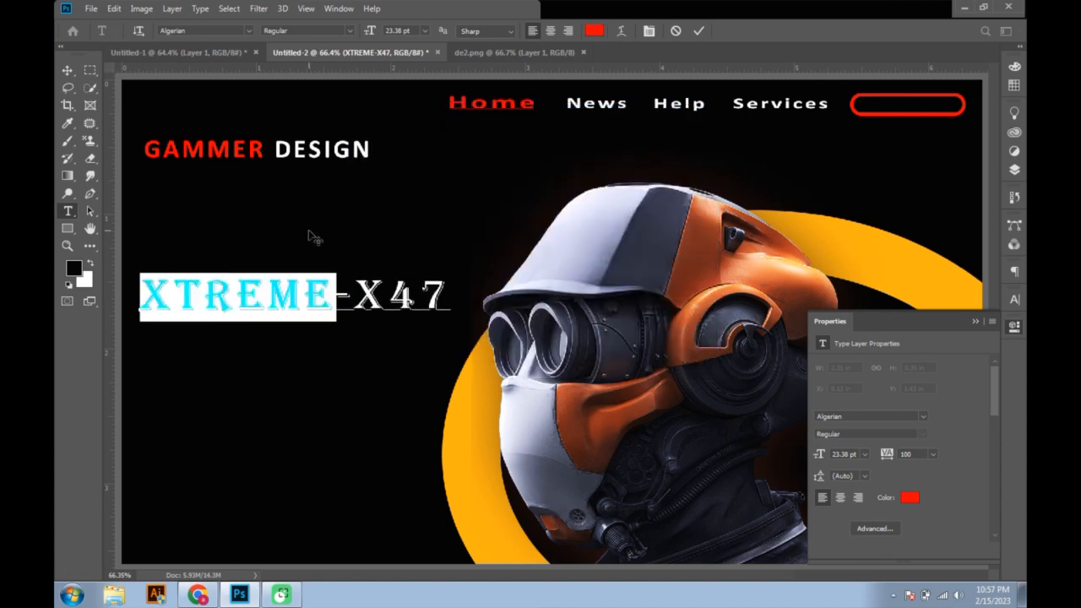
click(68, 71)
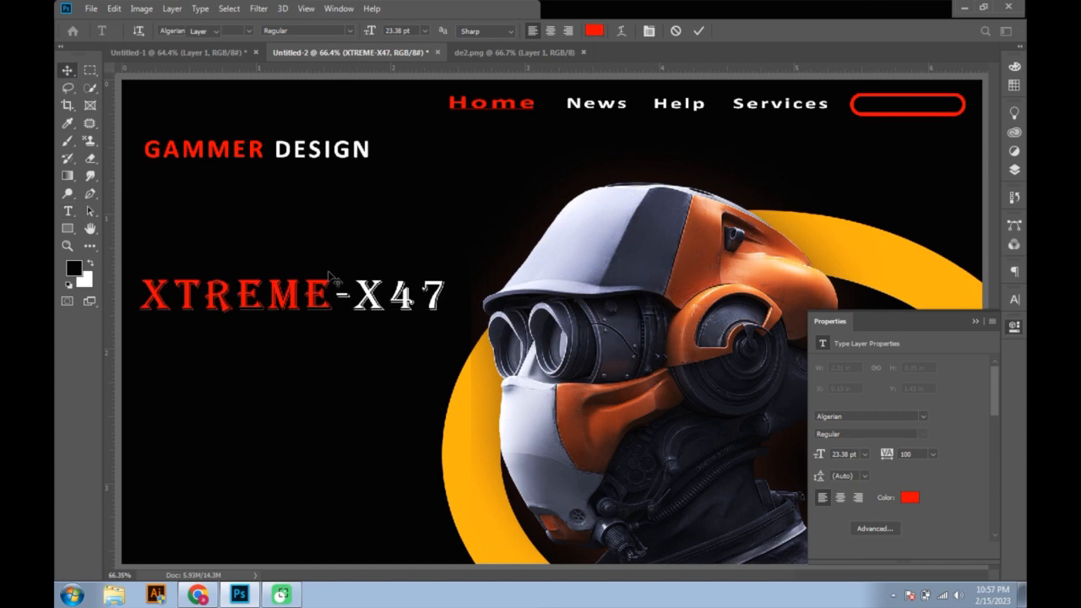
click(328, 272)
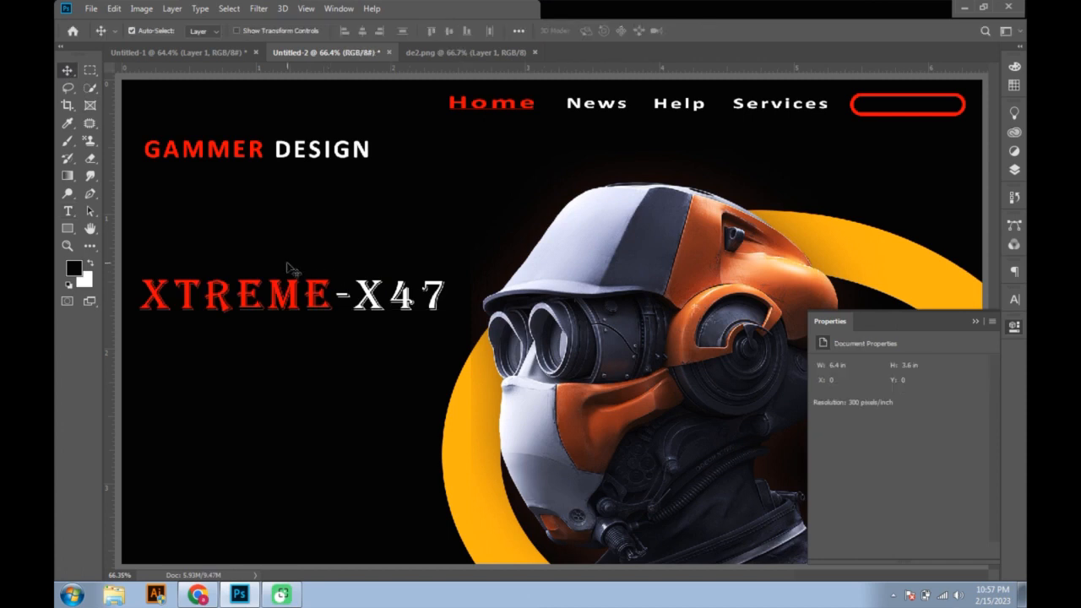
- Add an Algerian text line reading "THE FUTURE OF GAMING" below the "XTREME-X47" headline and commit it
key(t)
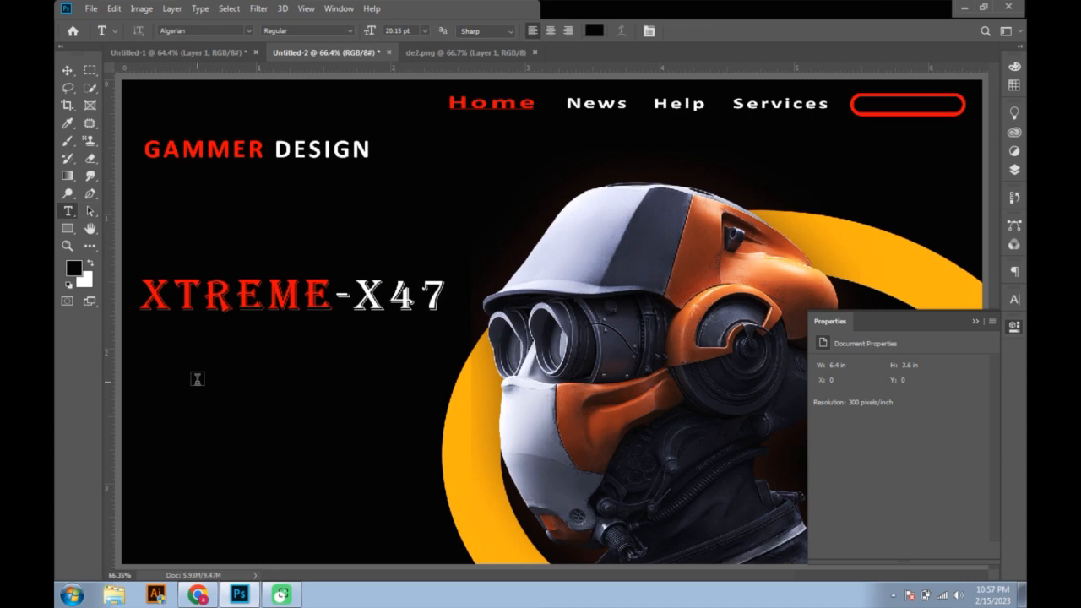
click(197, 379)
key(BackSpace)
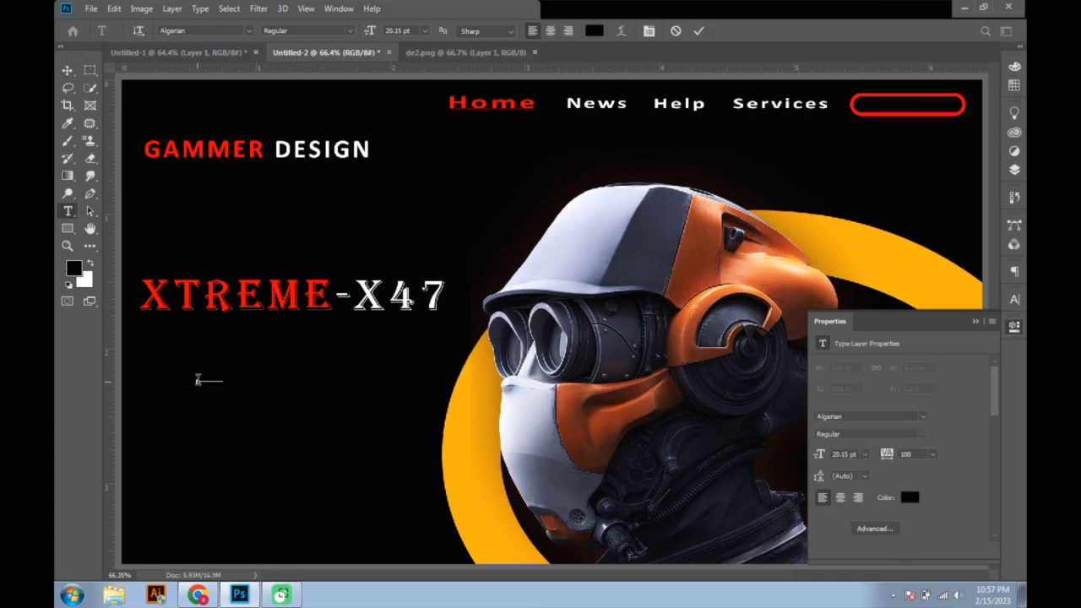
text(HE BESNCE )
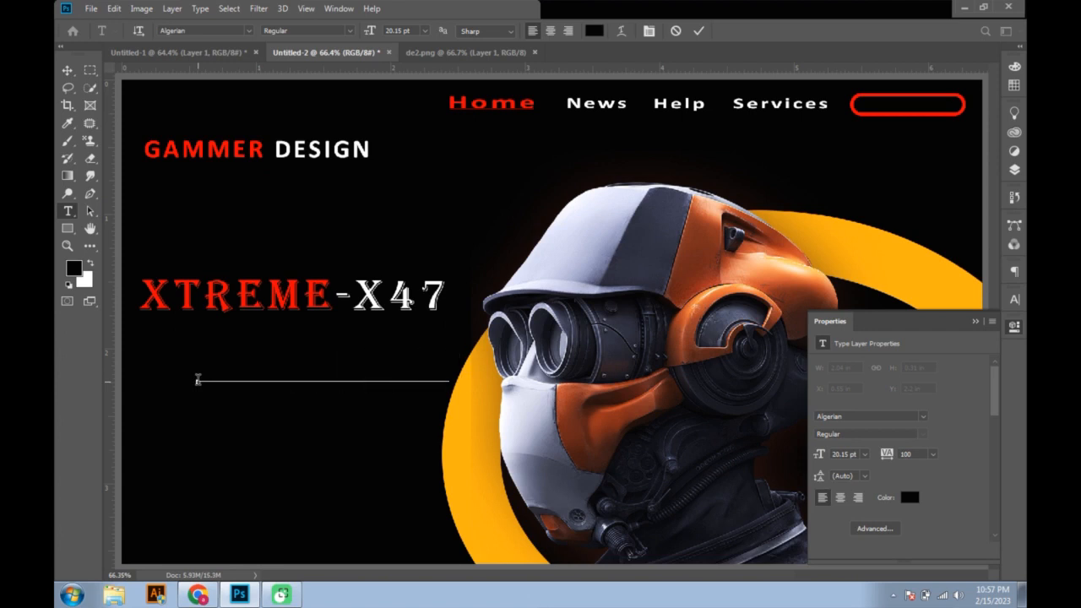
text(OF)
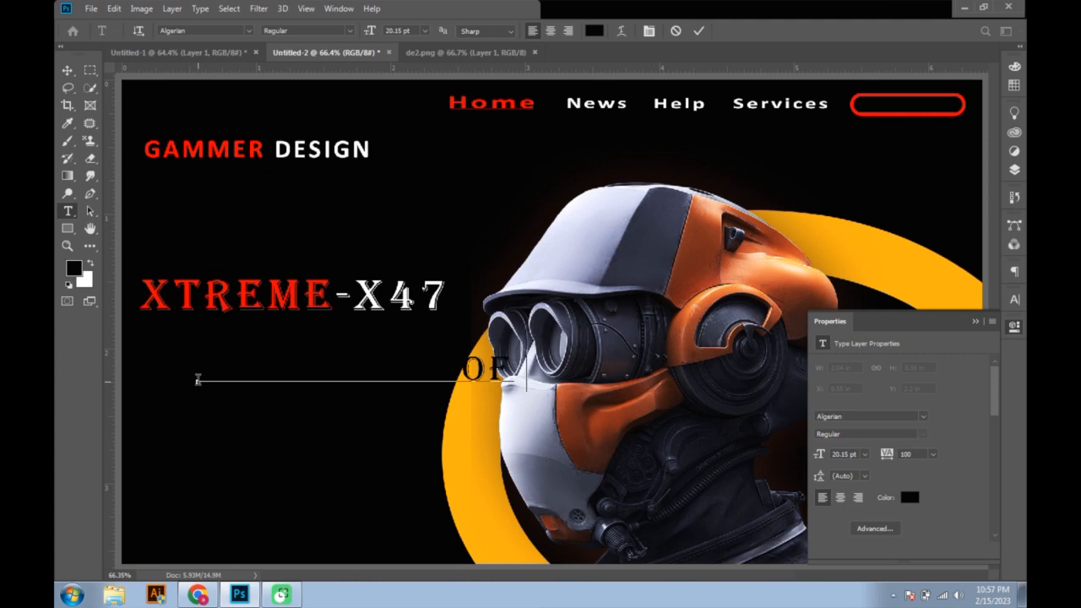
text( GAMING)
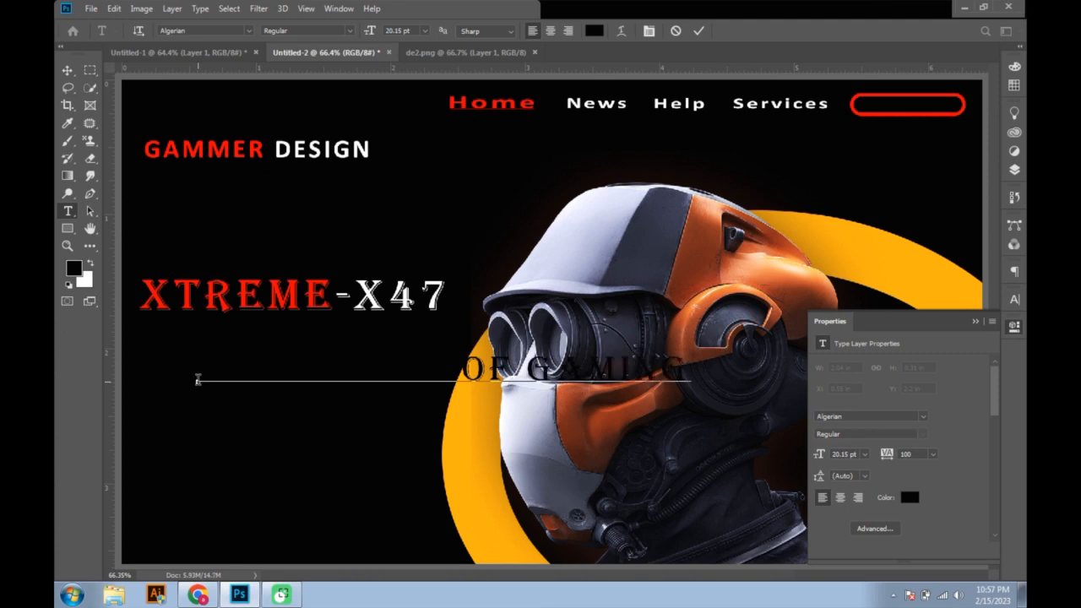
click(68, 70)
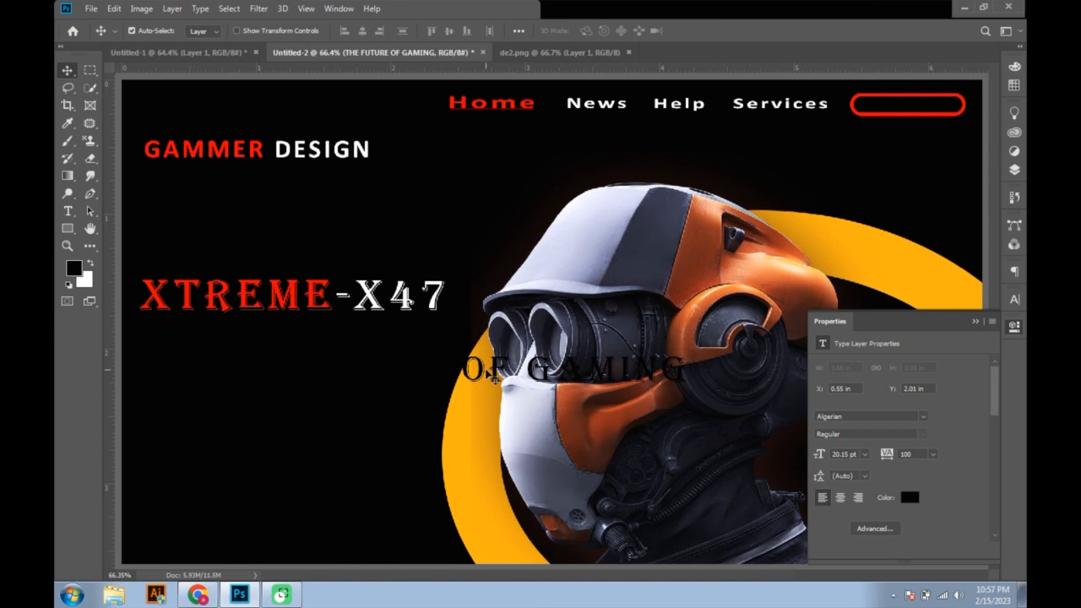
- Colour the whole "THE FUTURE OF GAMING" text line white
double_click(487, 359)
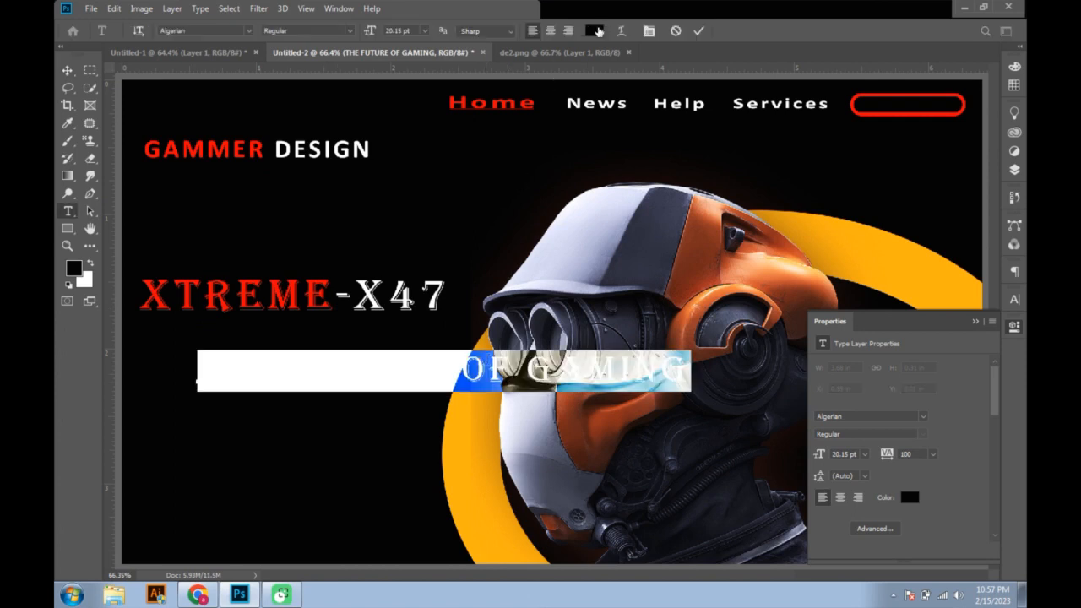
click(594, 31)
drag(379, 153, 326, 101)
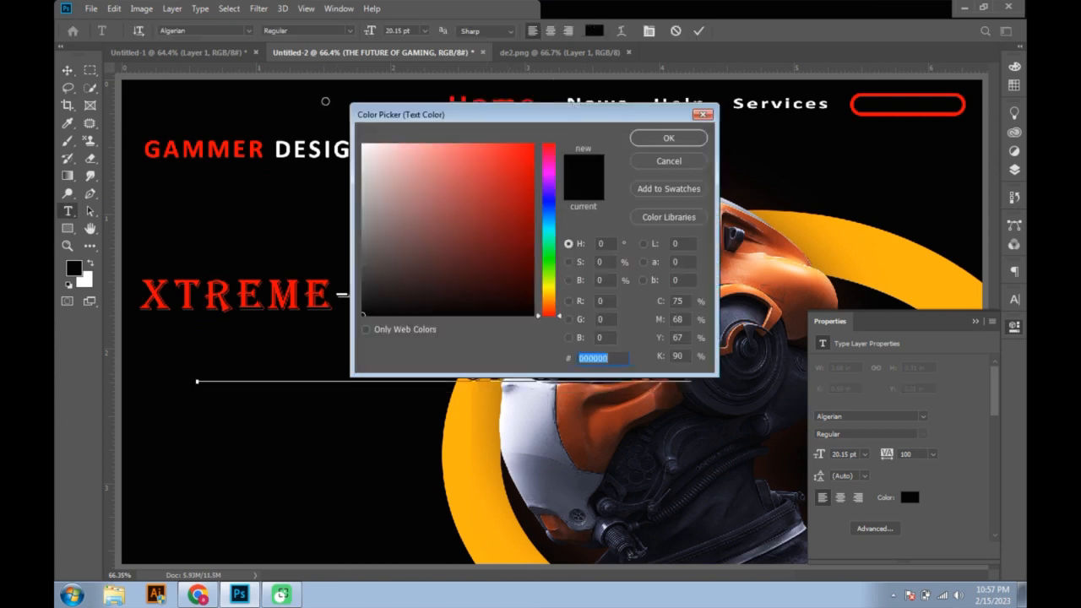
click(647, 142)
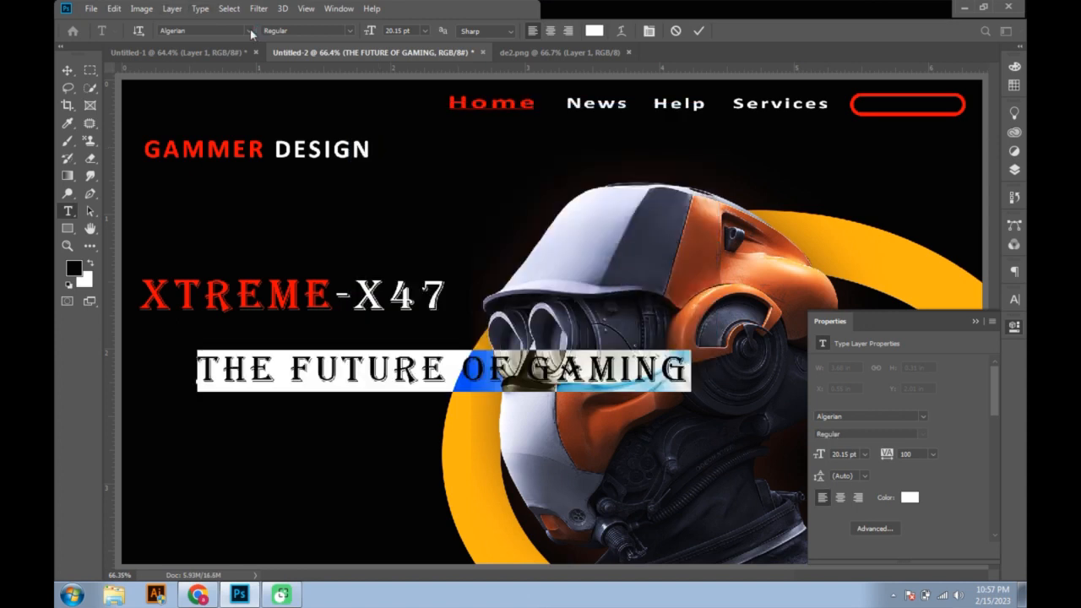
- Set the "THE FUTURE OF GAMING" text line to Microsoft PhagsPa Bold and commit it
click(250, 31)
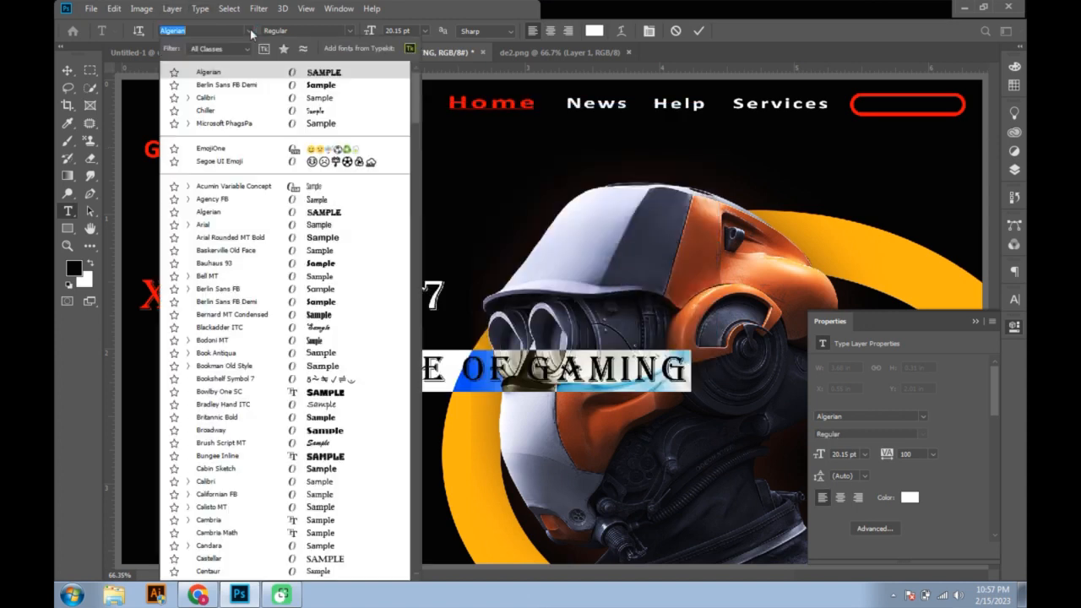
click(300, 125)
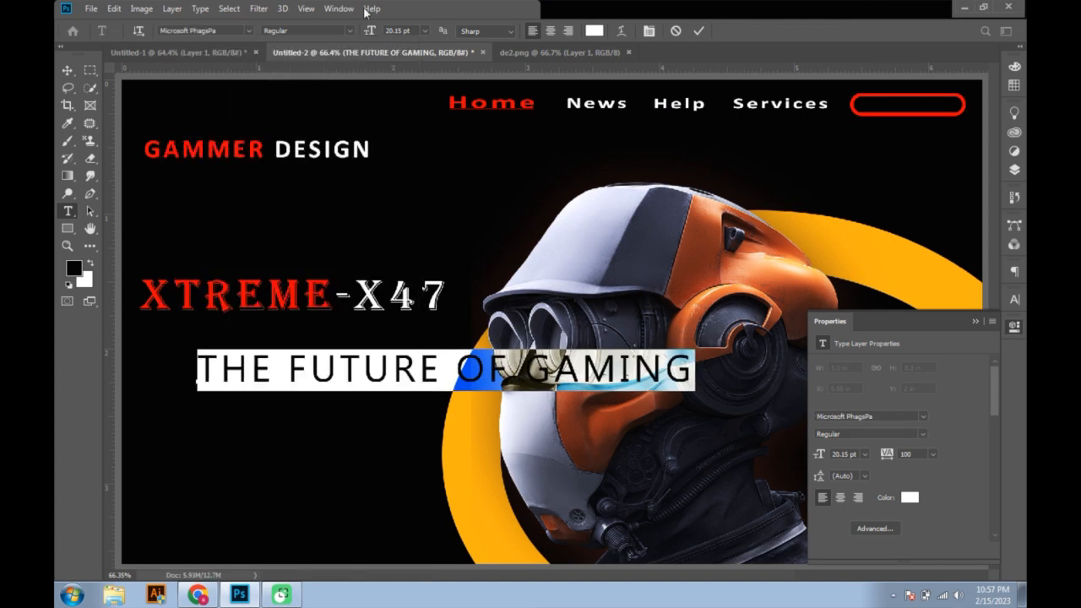
click(350, 31)
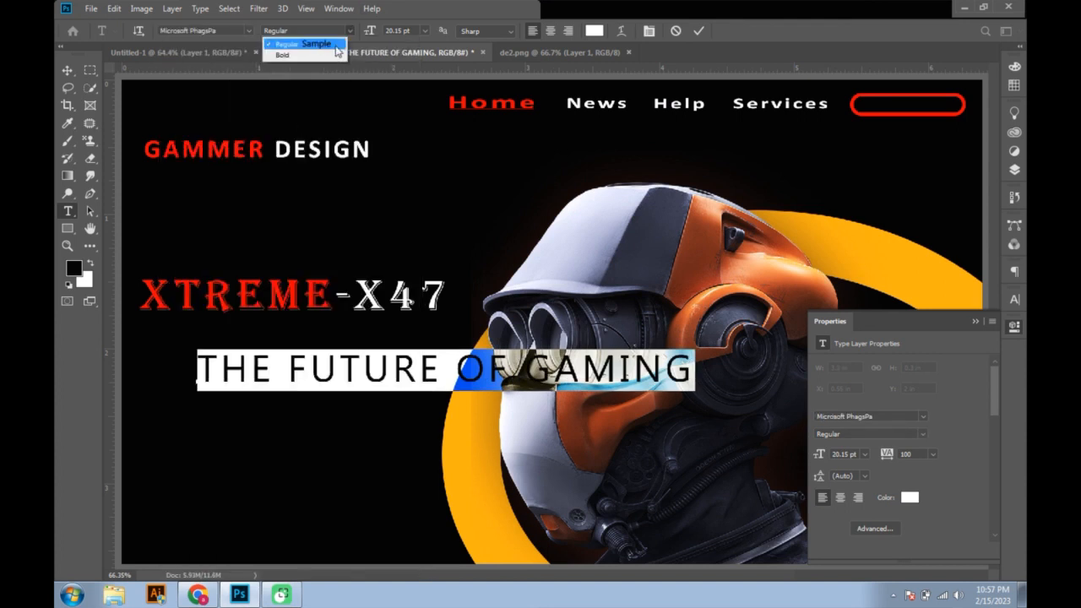
click(336, 55)
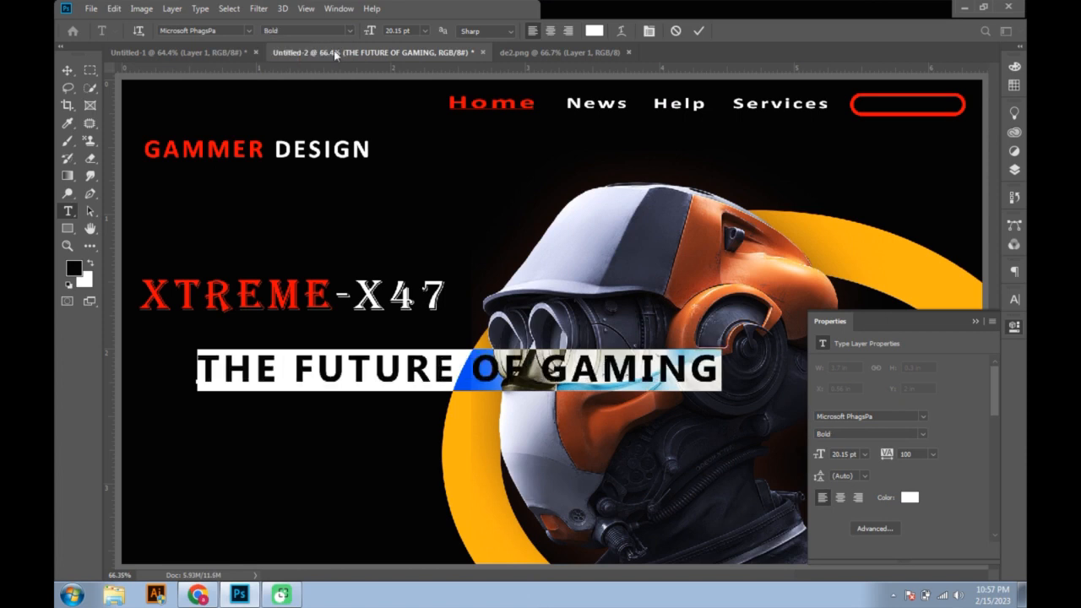
click(67, 71)
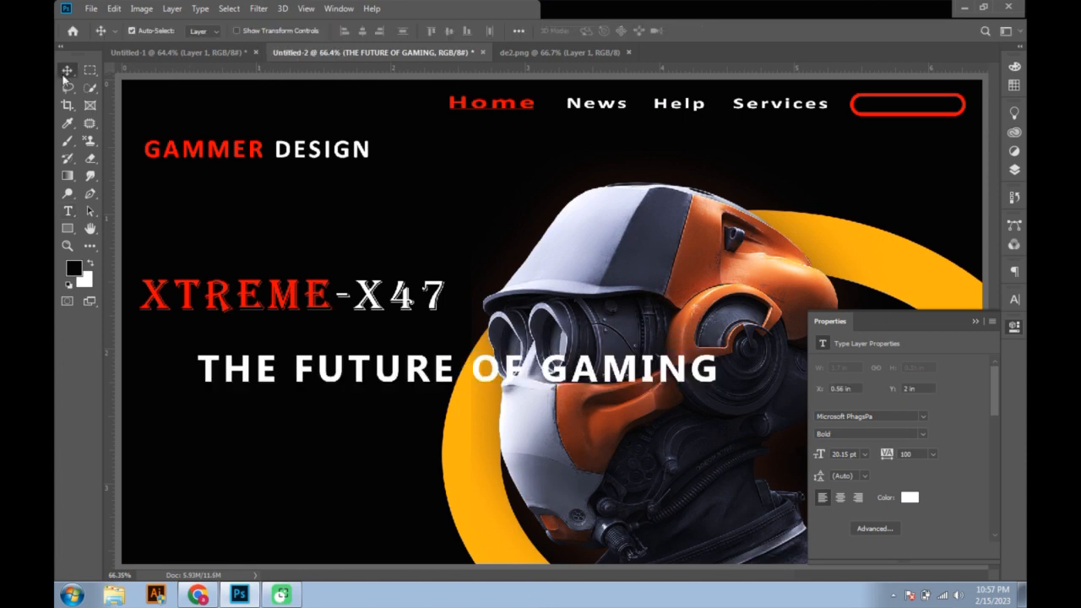
- Scale "THE FUTURE OF GAMING" down to about the headline's width, about 8.86 pt, and place it directly beneath "XTREME-X47"
key(ctrl+t)
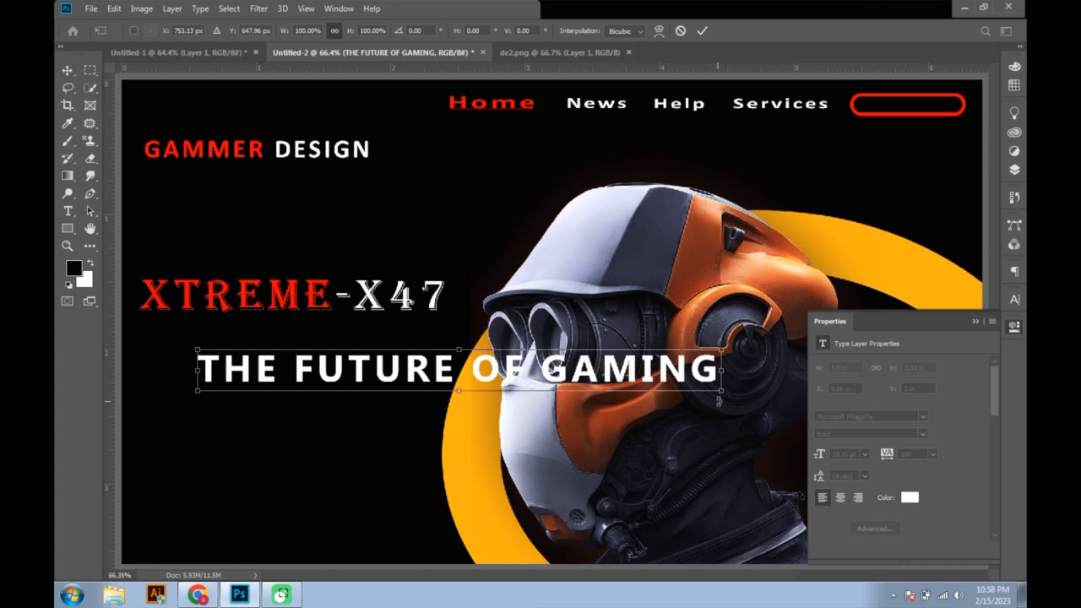
drag(721, 390, 610, 382)
drag(575, 379, 384, 329)
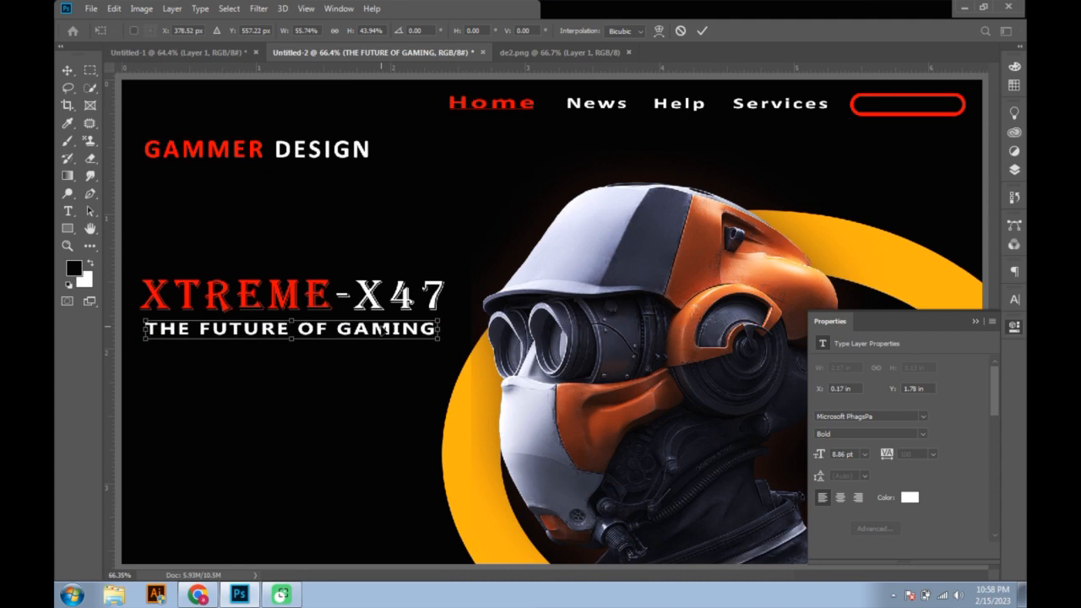
key(Return)
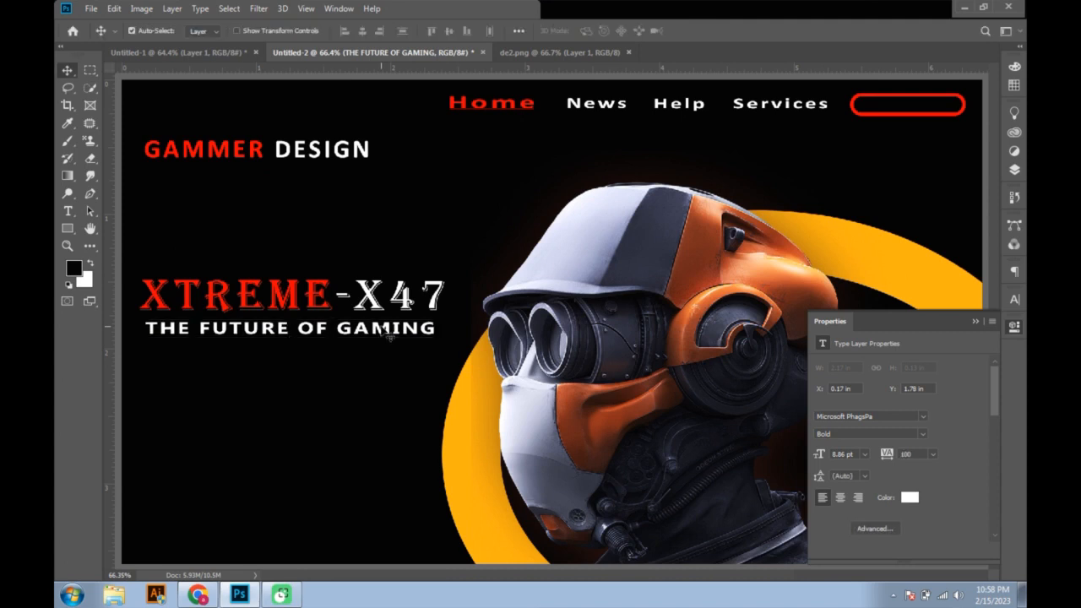
- Move the "XTREME-X47" headline and its tagline down together, and lower the "GAMMER DESIGN" title slightly
drag(388, 422, 310, 221)
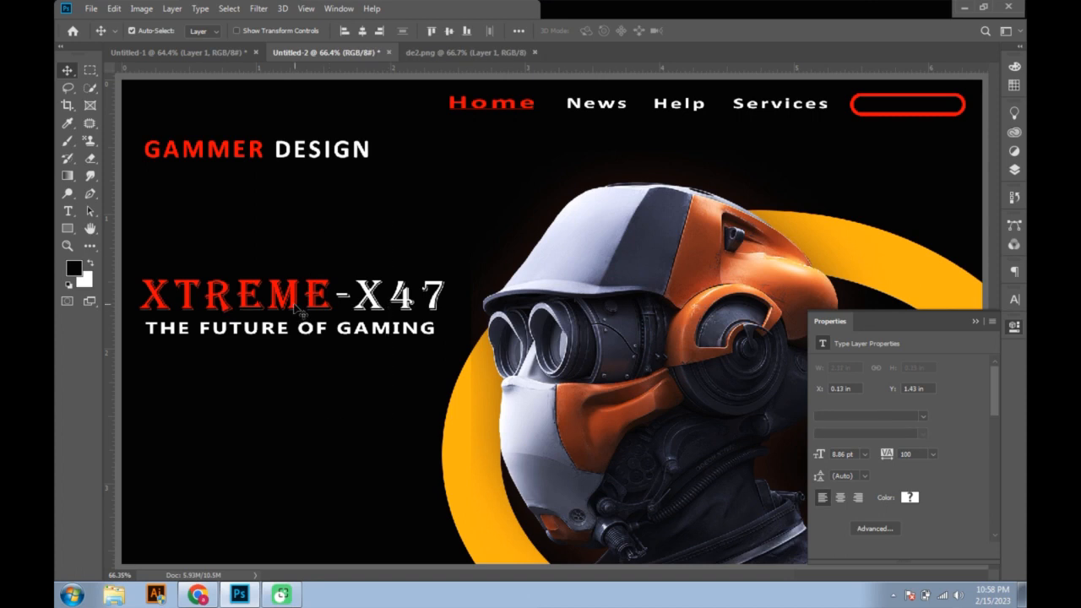
drag(295, 308, 296, 313)
click(382, 185)
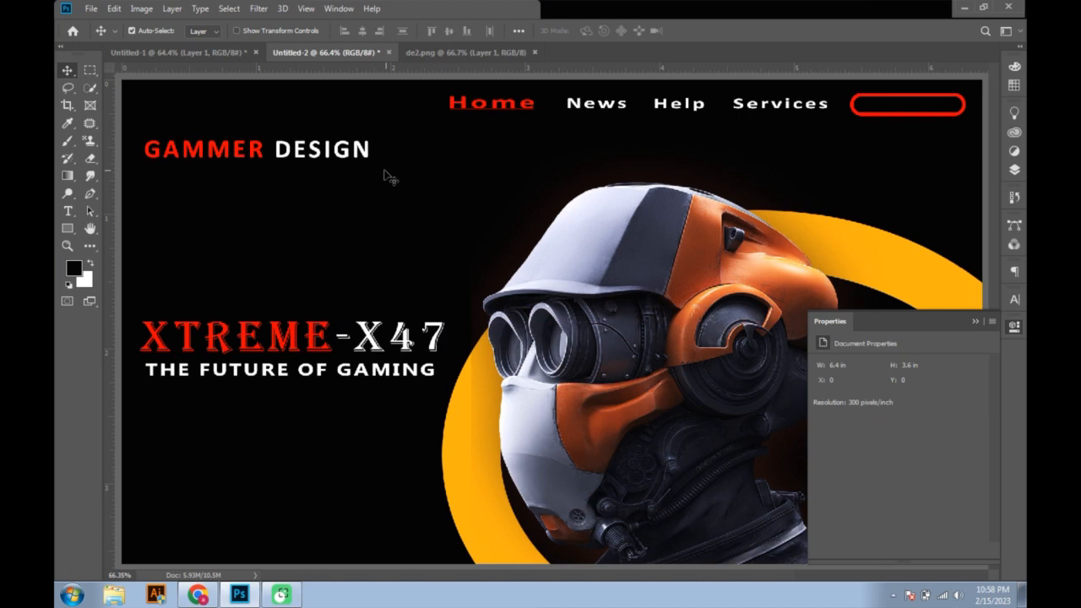
drag(355, 151, 348, 166)
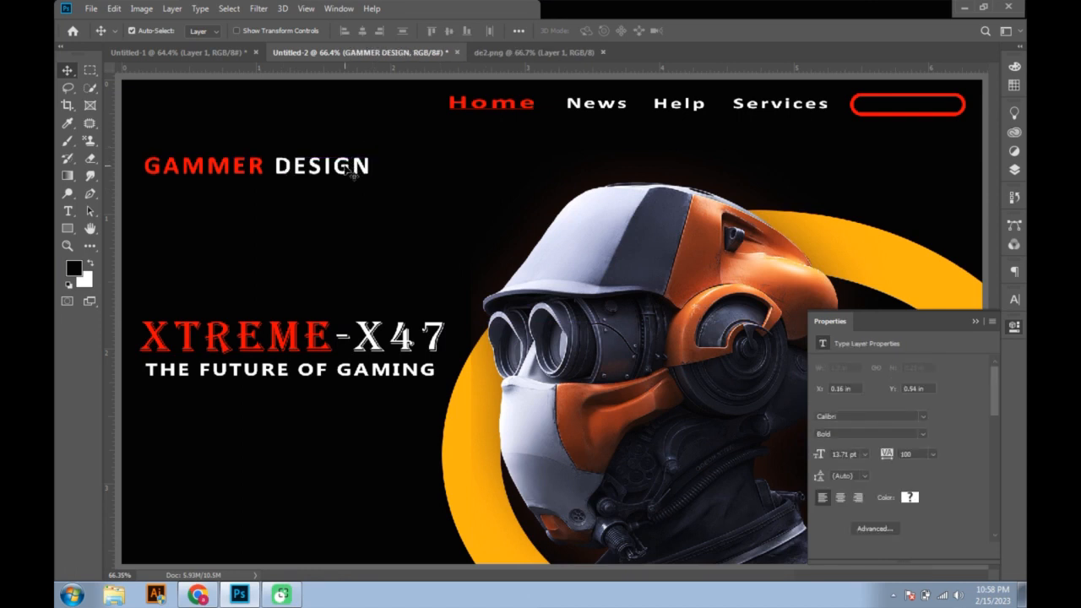
click(479, 124)
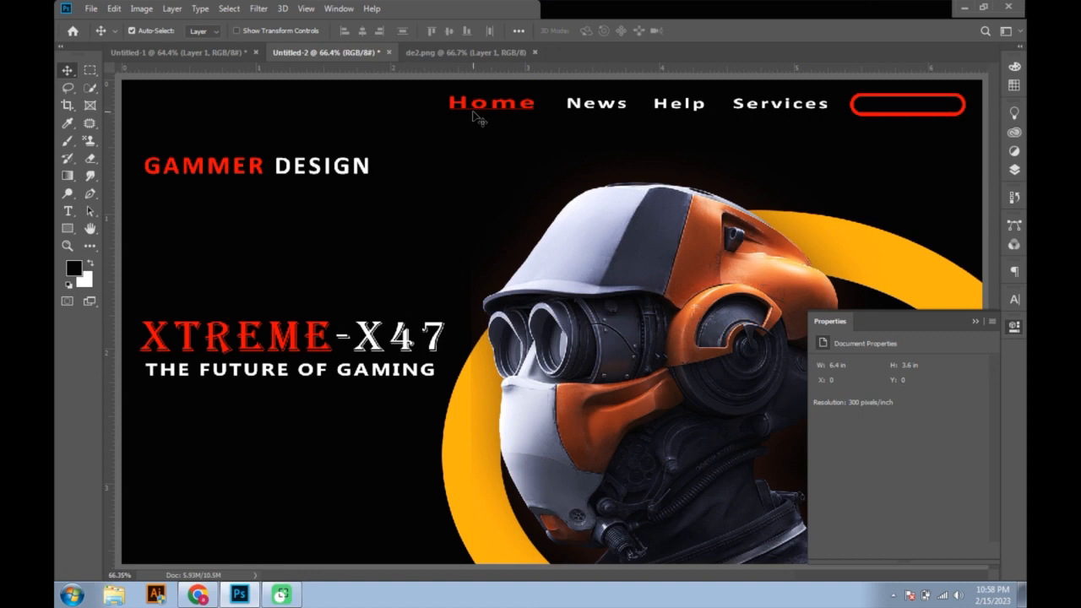
- Nudge the underlined "Home" item up by one pixel and the empty red rounded button up to Y 26 px
click(473, 112)
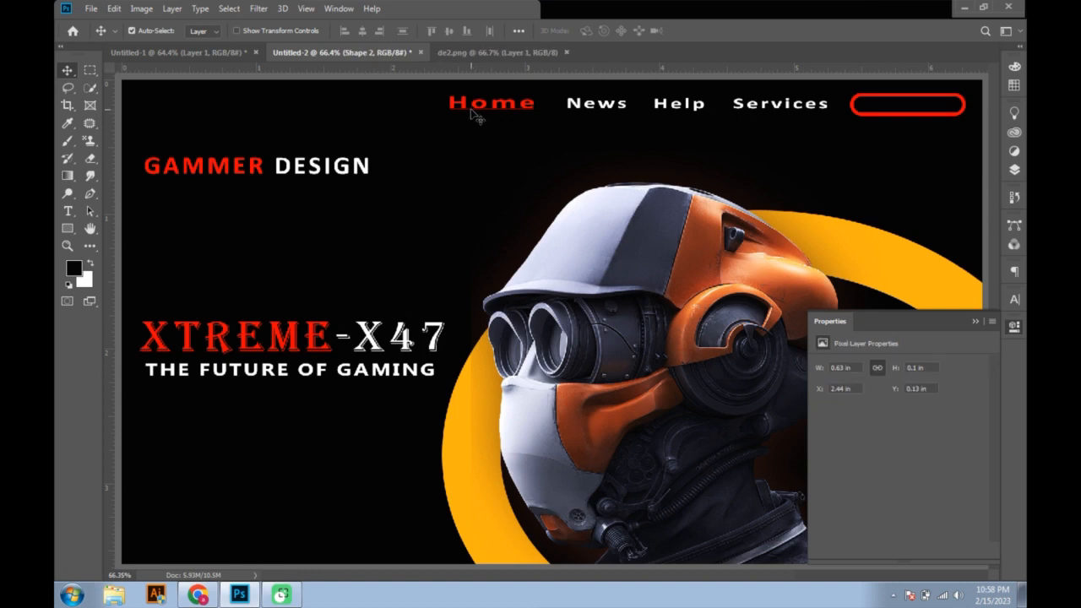
key(Up)
key(Up)
key(Down)
click(901, 121)
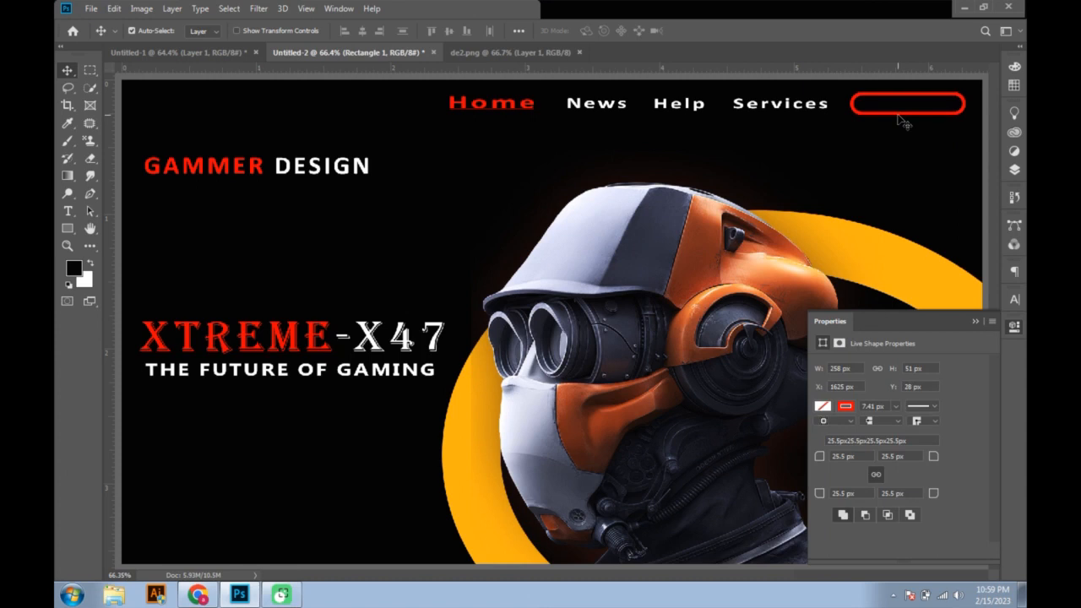
key(Up)
key(Up)
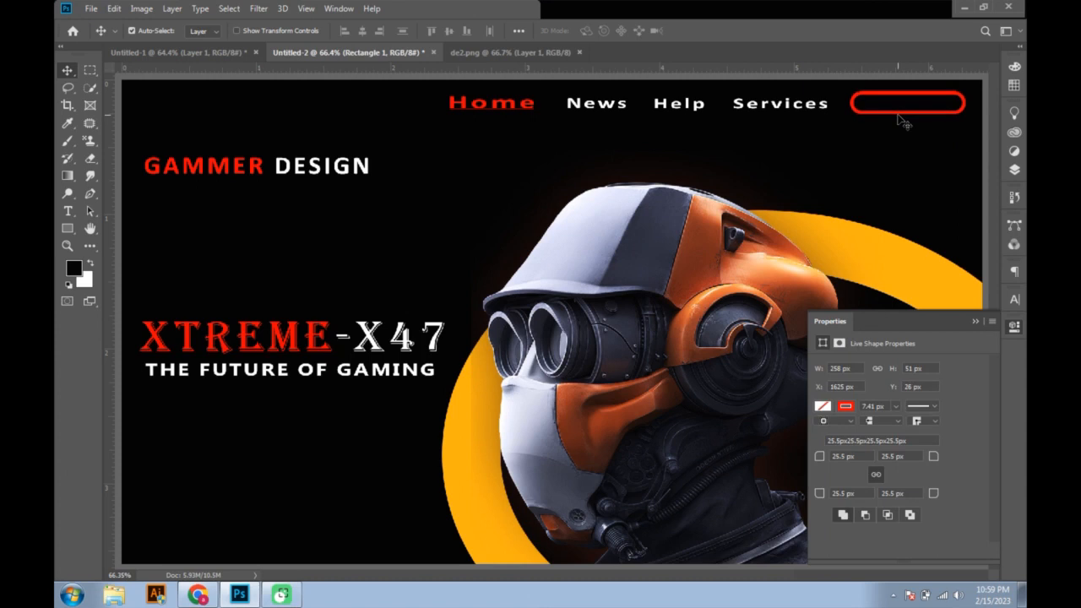
click(974, 321)
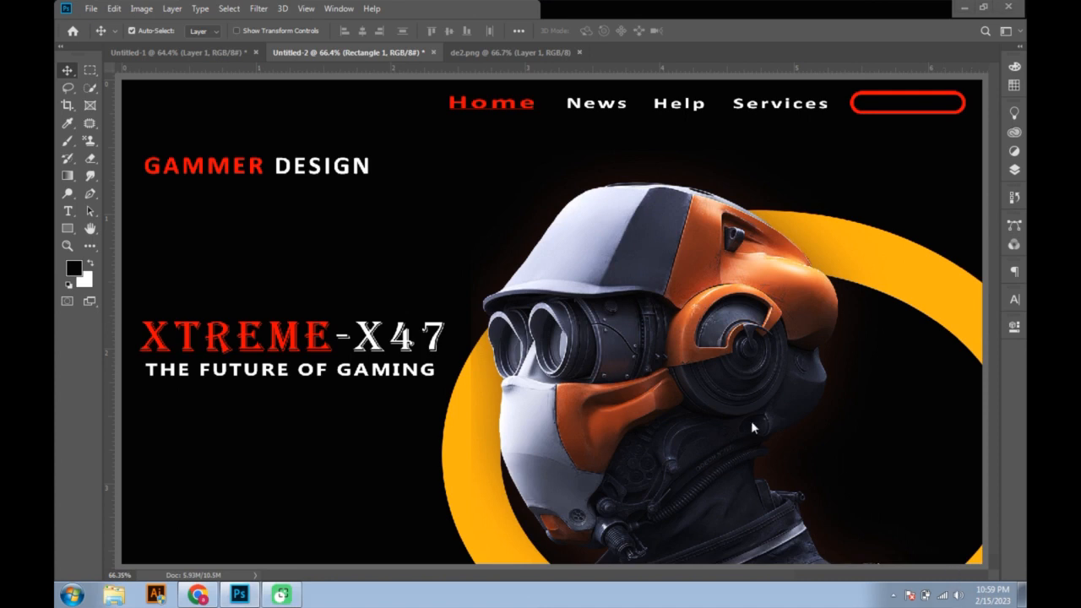
- Draw a red-outlined rectangle about 260 by 69 px below the tagline and round its corners to 34.5 px
click(67, 230)
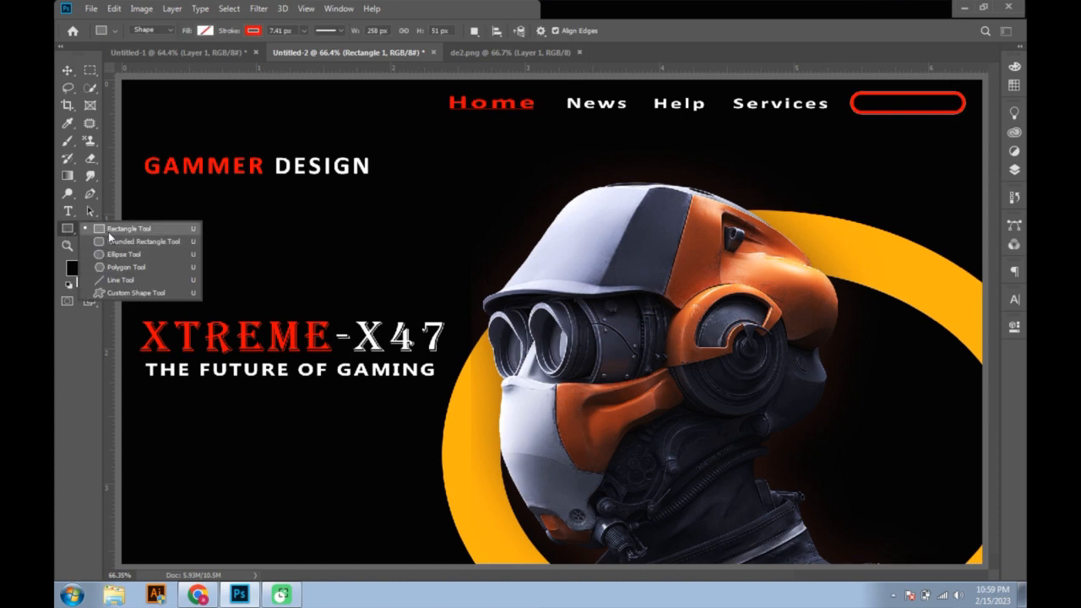
click(108, 232)
drag(183, 437, 299, 467)
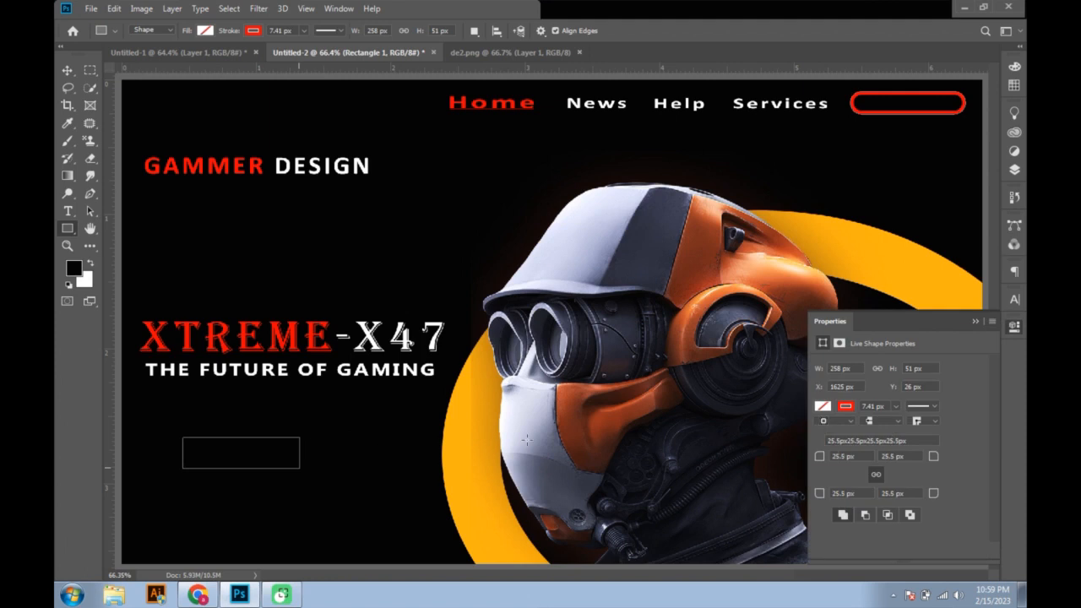
drag(819, 459, 858, 529)
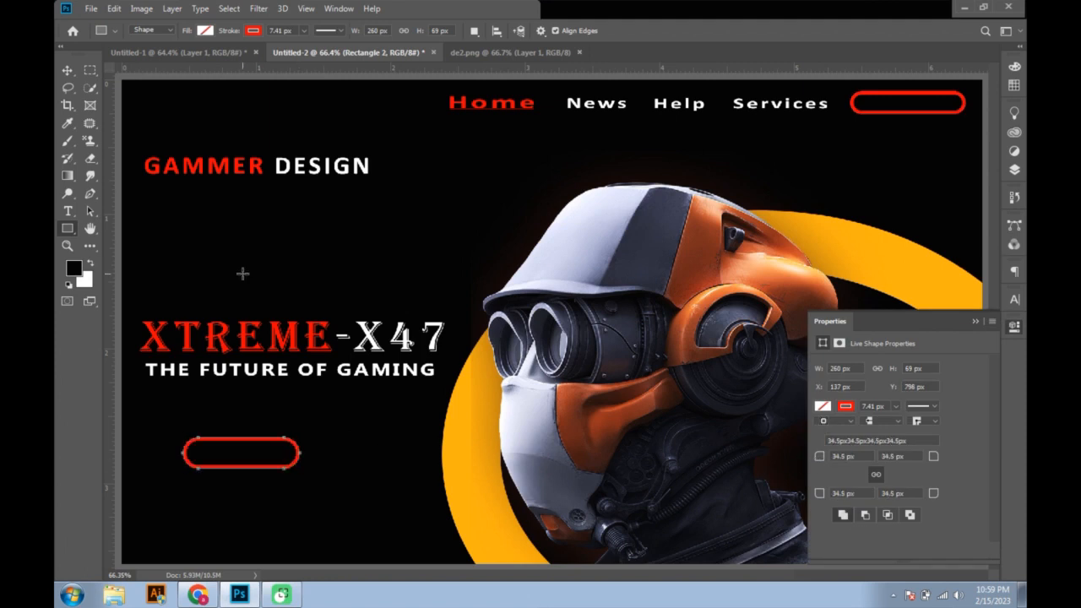
- Widen the new rounded rectangle to about 295 px and move it up and inward beneath the tagline
click(67, 71)
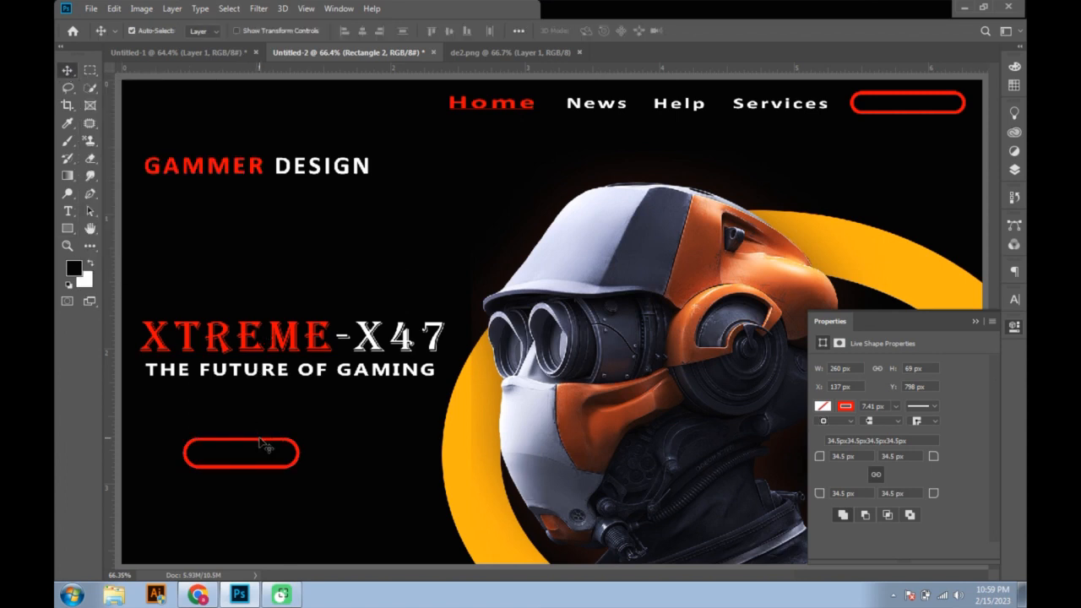
key(ctrl+t)
drag(304, 458, 314, 434)
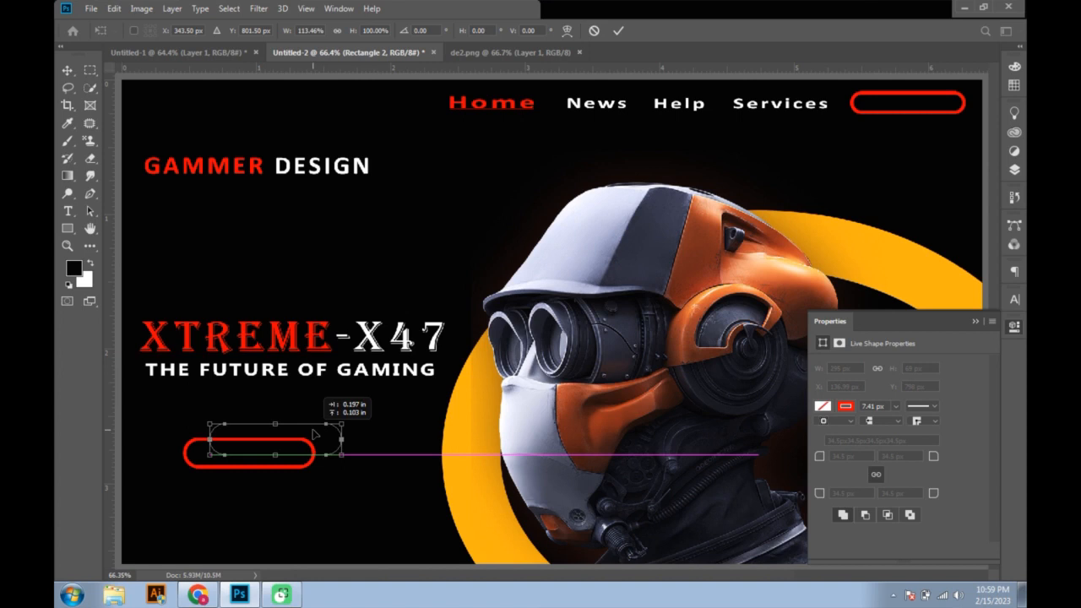
drag(311, 429, 304, 434)
key(Return)
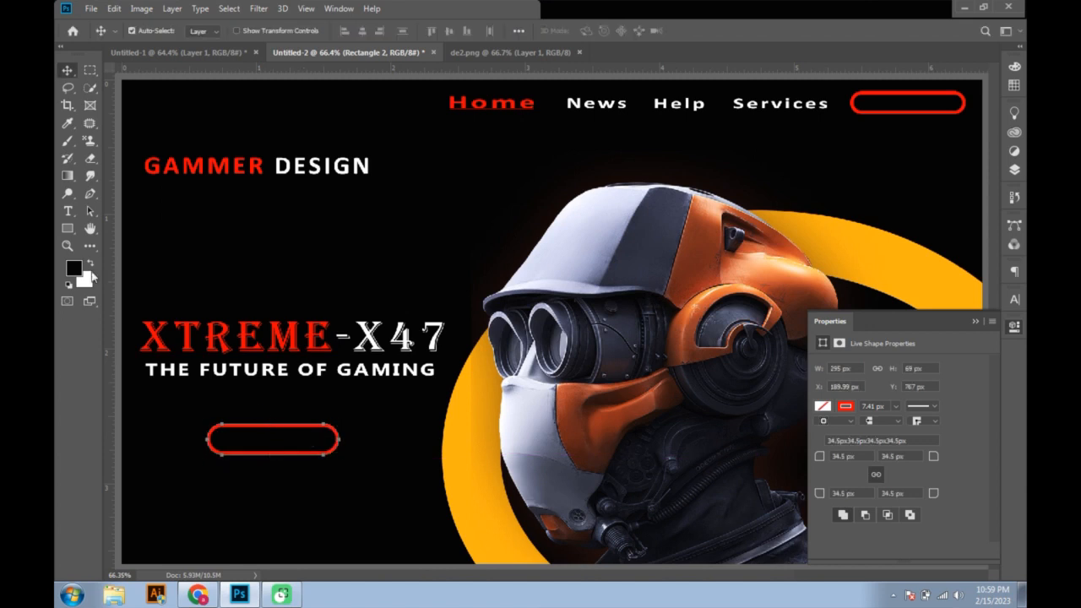
- Add a Calibri Bold text line reading "Know moRE" in the empty area above the "XTREME-X47" headline
click(68, 212)
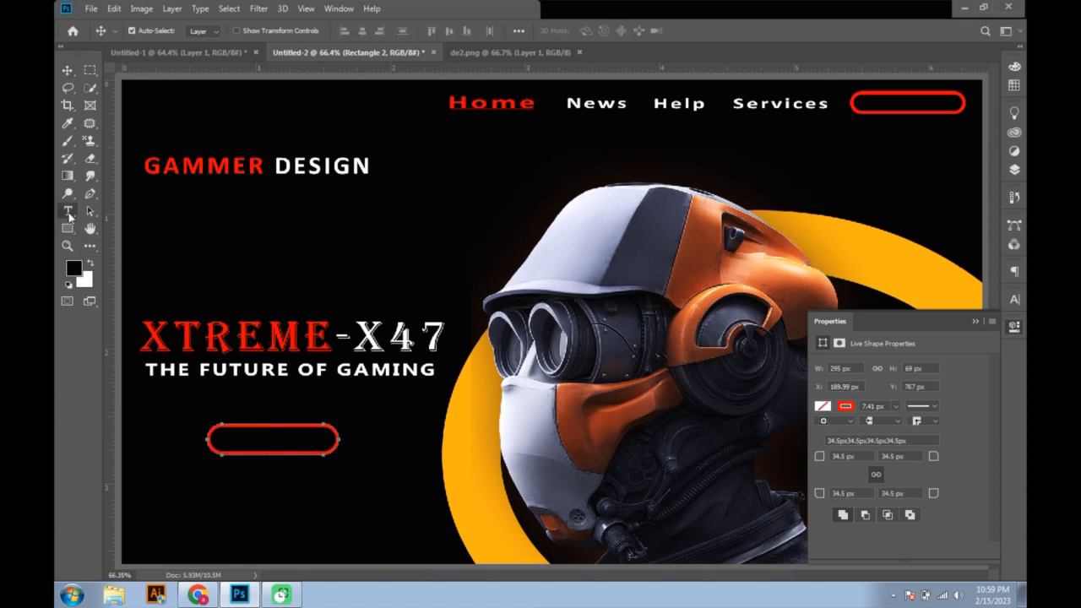
click(248, 254)
key(BackSpace)
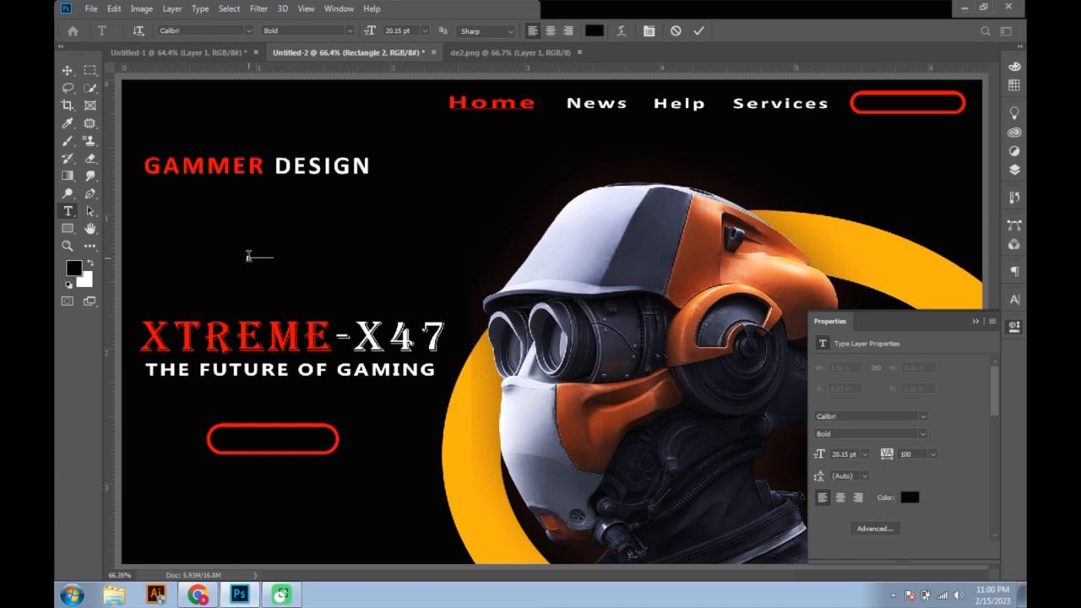
text(Know More)
- Colour the whole new "Know moRE" text line white with hex ffffff
drag(448, 245, 249, 230)
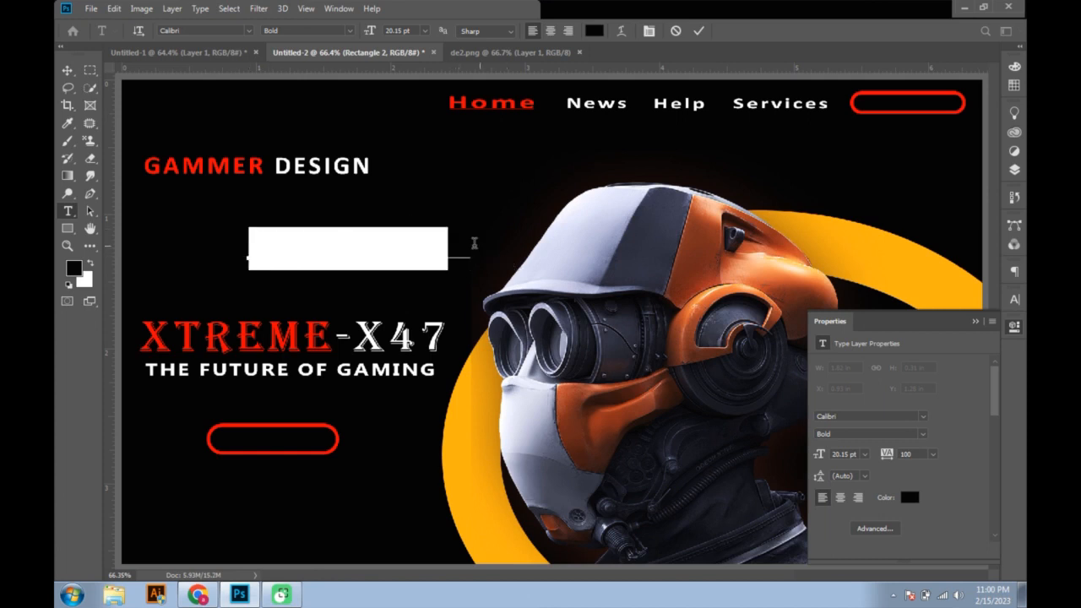
drag(476, 241, 204, 224)
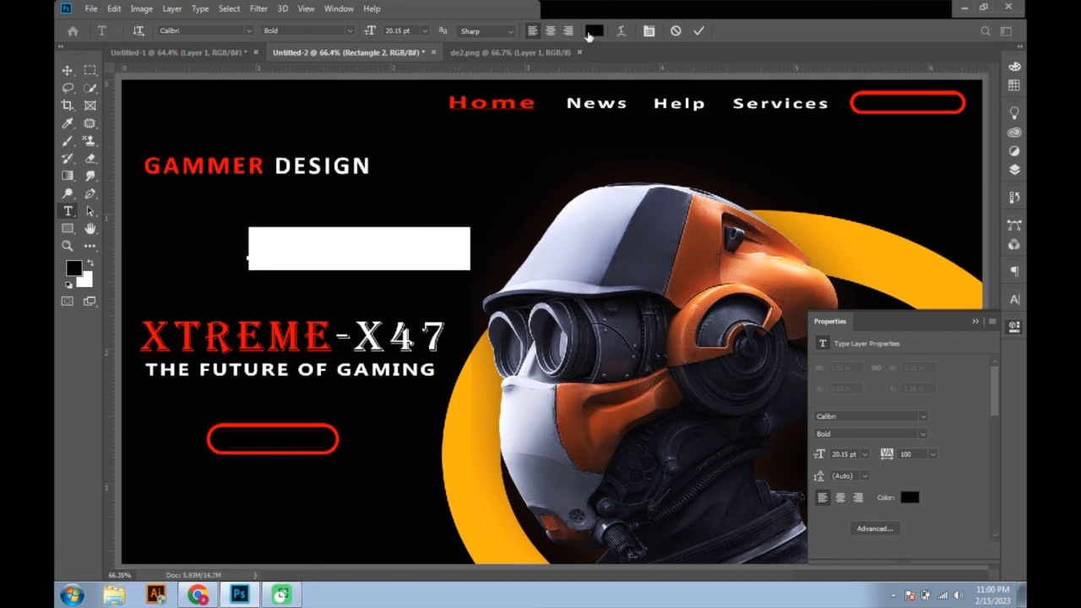
click(594, 31)
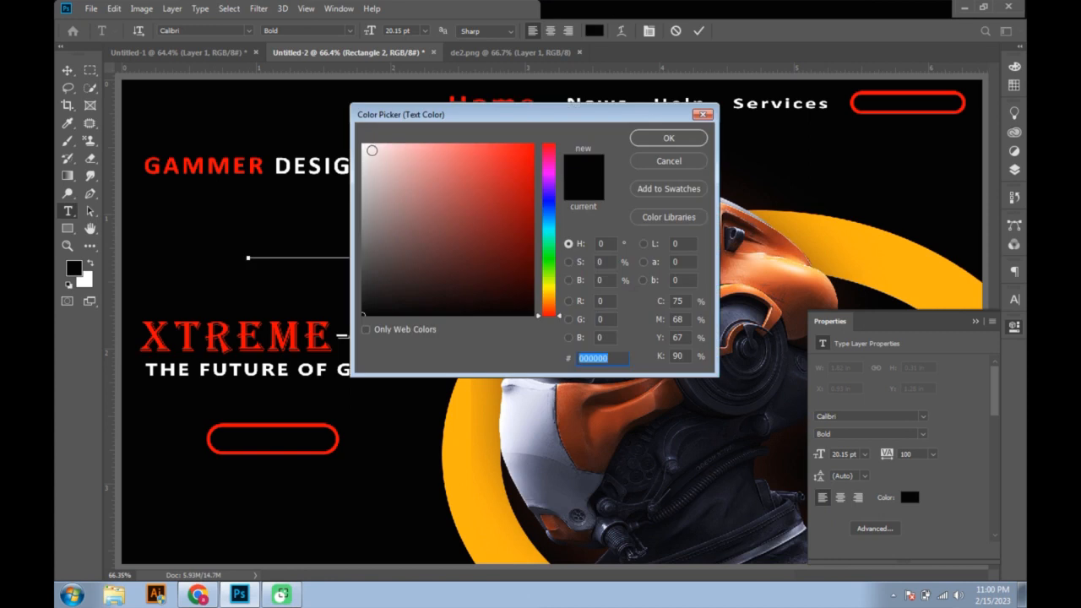
drag(371, 150, 362, 144)
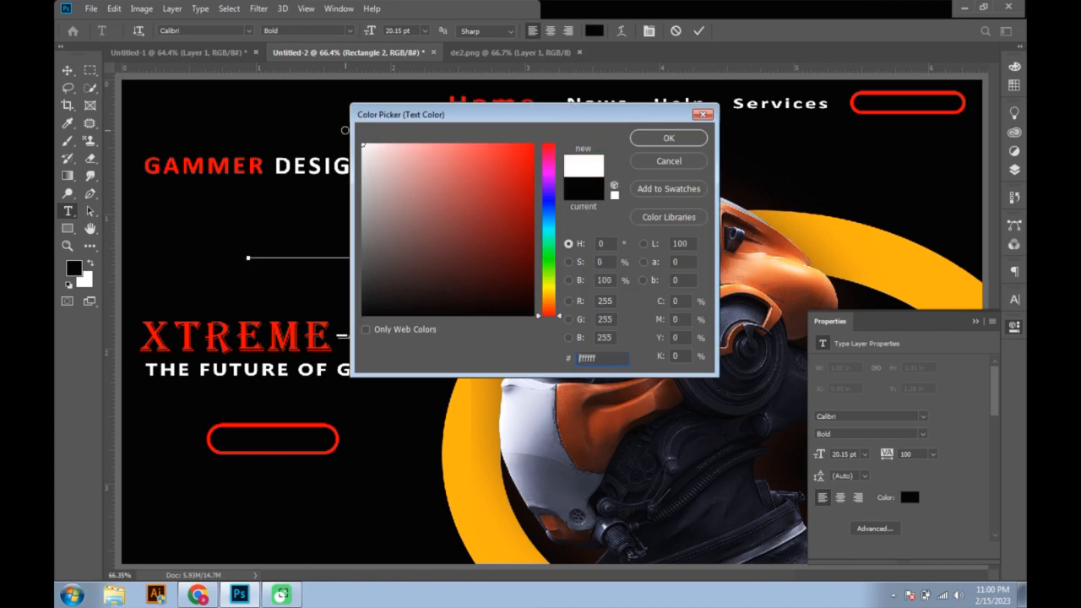
click(642, 139)
- Replace the second word of the "Know moRE" line with "More" and commit the text
click(395, 248)
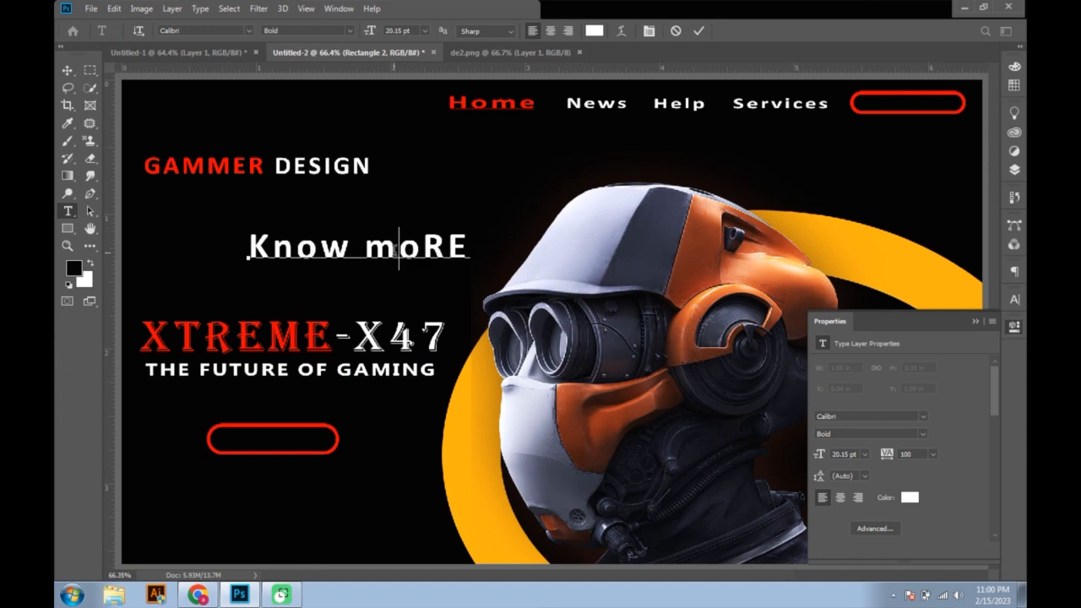
drag(473, 246, 366, 252)
key(BackSpace)
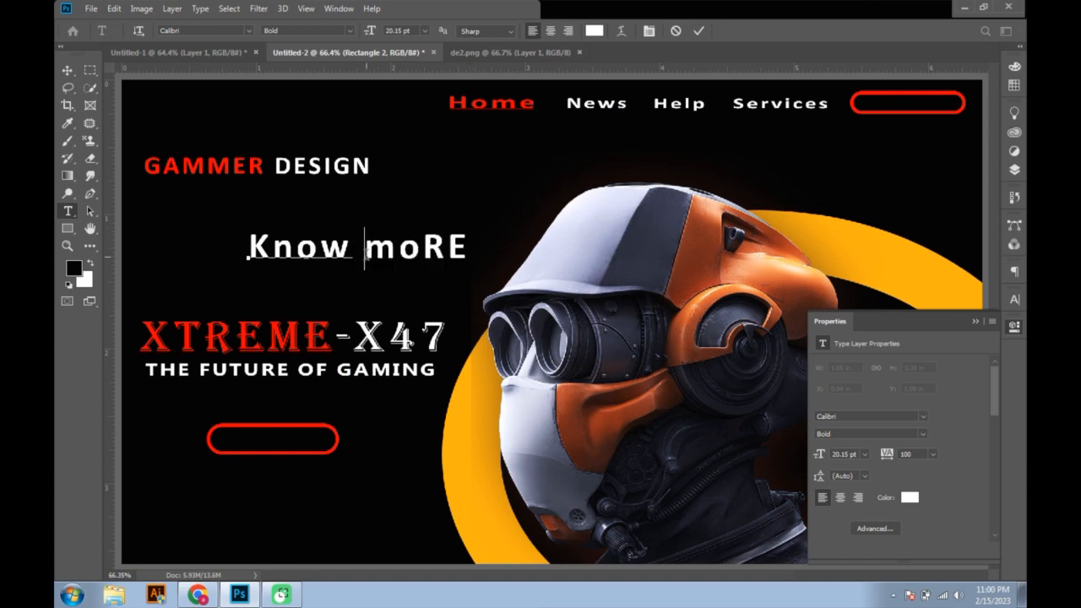
text(m)
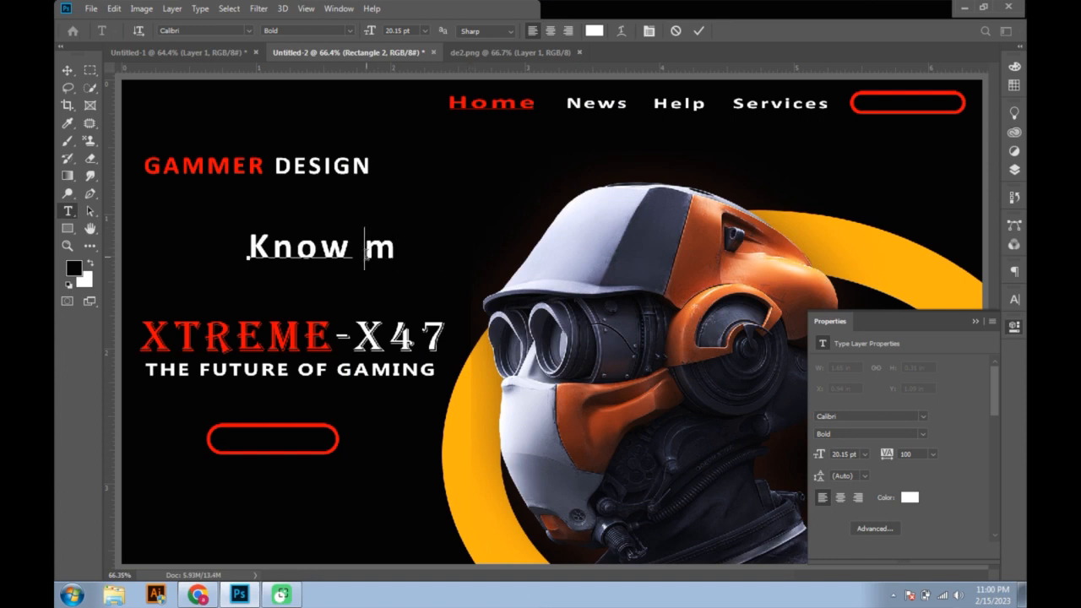
key(BackSpace)
text(More)
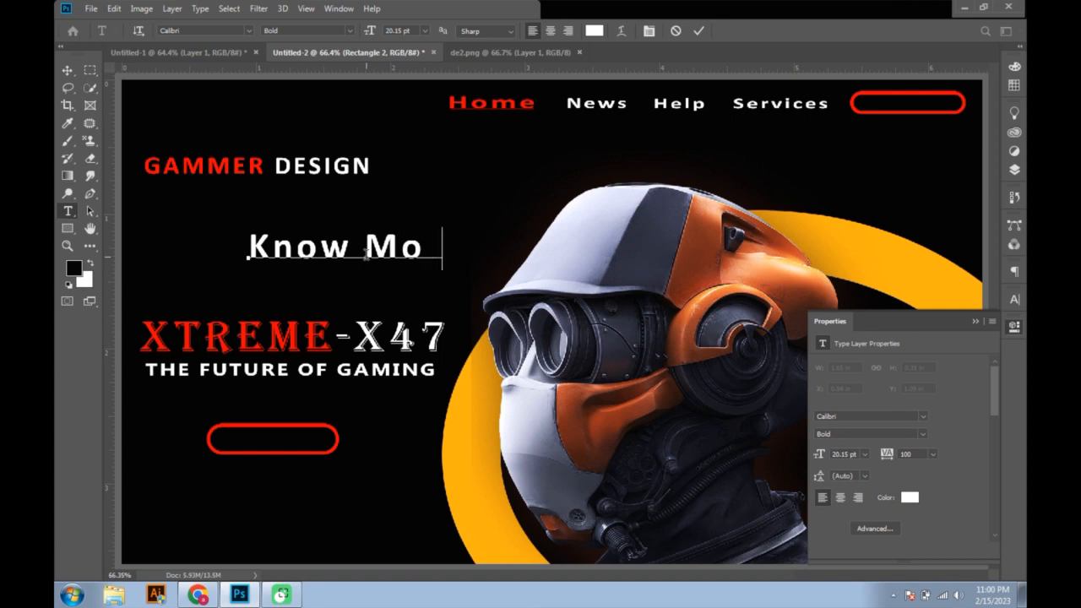
click(67, 73)
- Scale the "Know More" text down to about 9.84 pt and place it inside the rounded button below the tagline
key(ctrl+t)
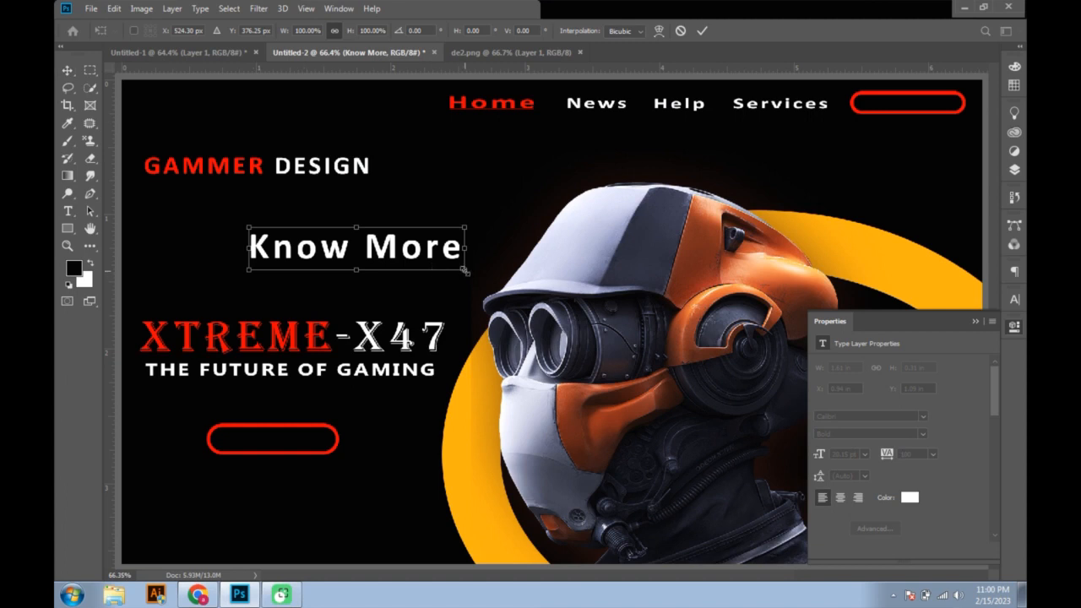
drag(464, 271, 309, 435)
key(Return)
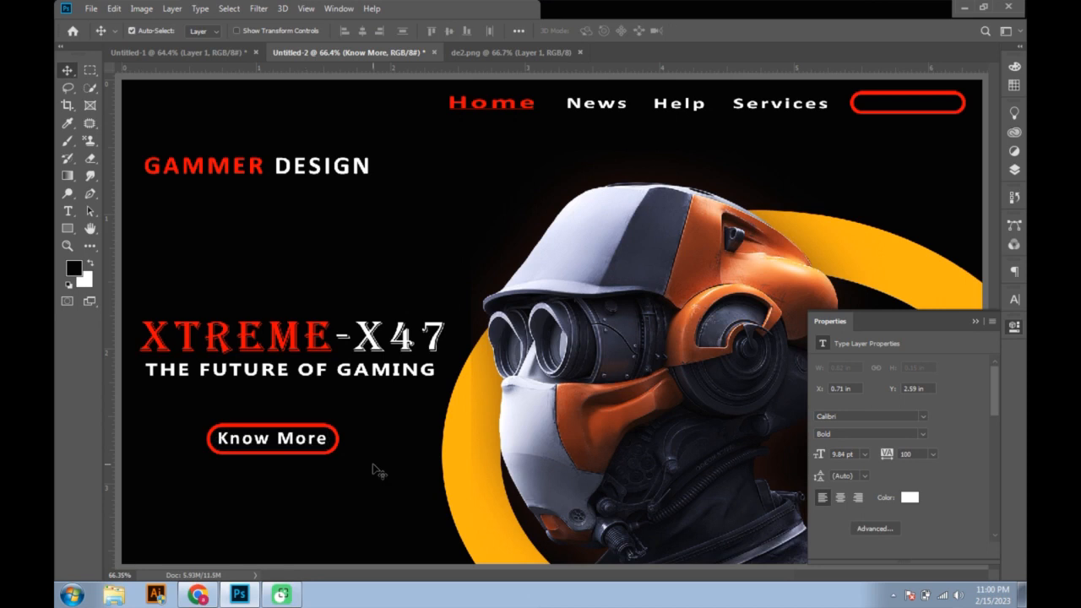
- Move the "Know More" text and its button outline slightly down together, and select the robot image layer
click(377, 471)
drag(202, 414, 387, 488)
drag(279, 433, 276, 438)
click(730, 422)
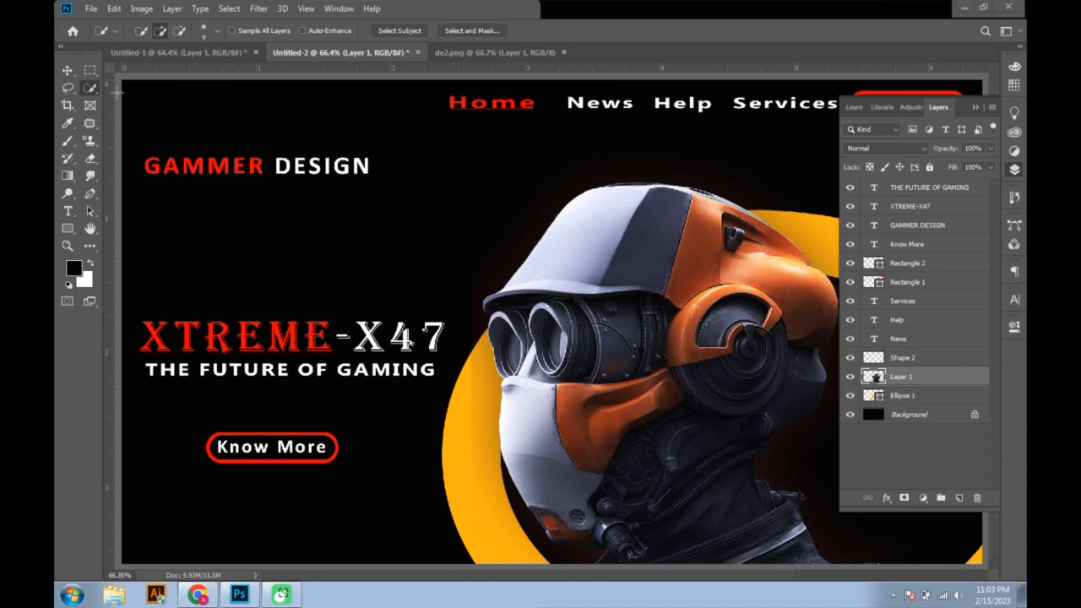
- Isolate the robot on its own layer using Select Subject, and delete the original robot image layer
click(400, 31)
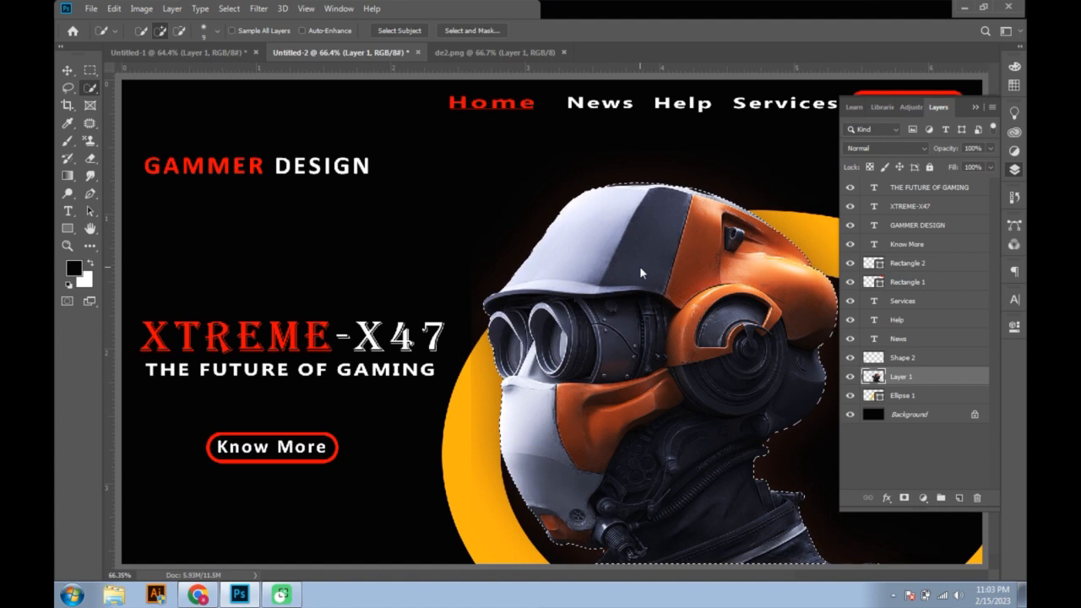
drag(881, 380, 959, 496)
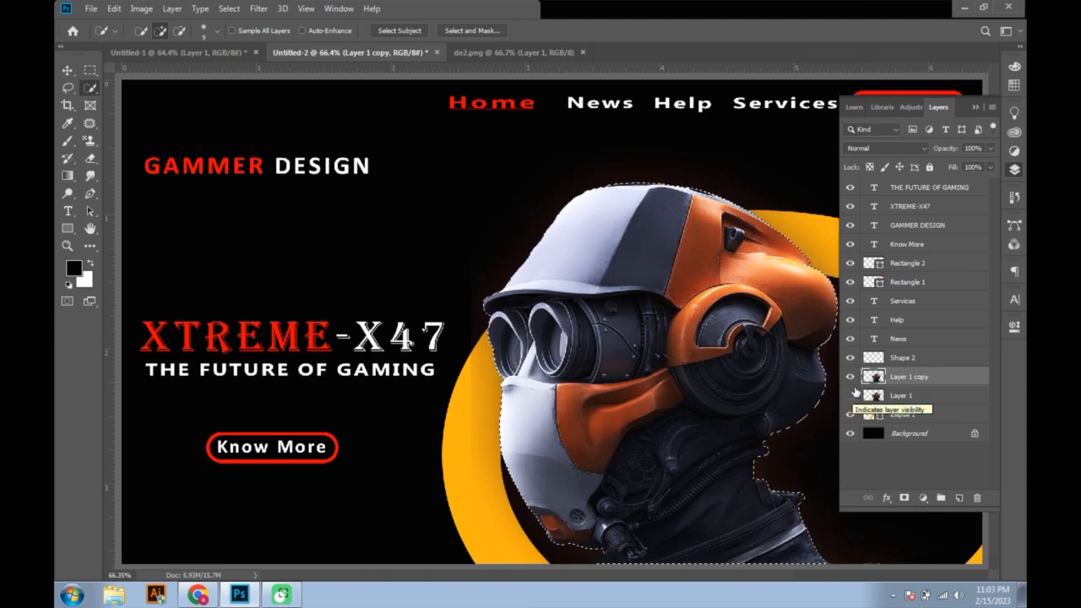
key(ctrl+d)
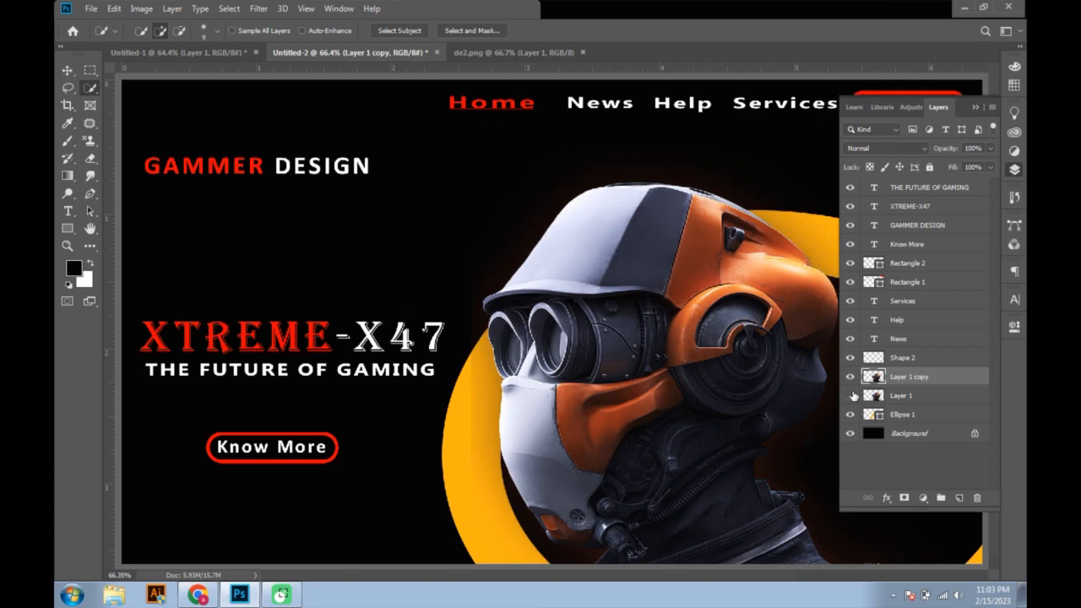
click(850, 377)
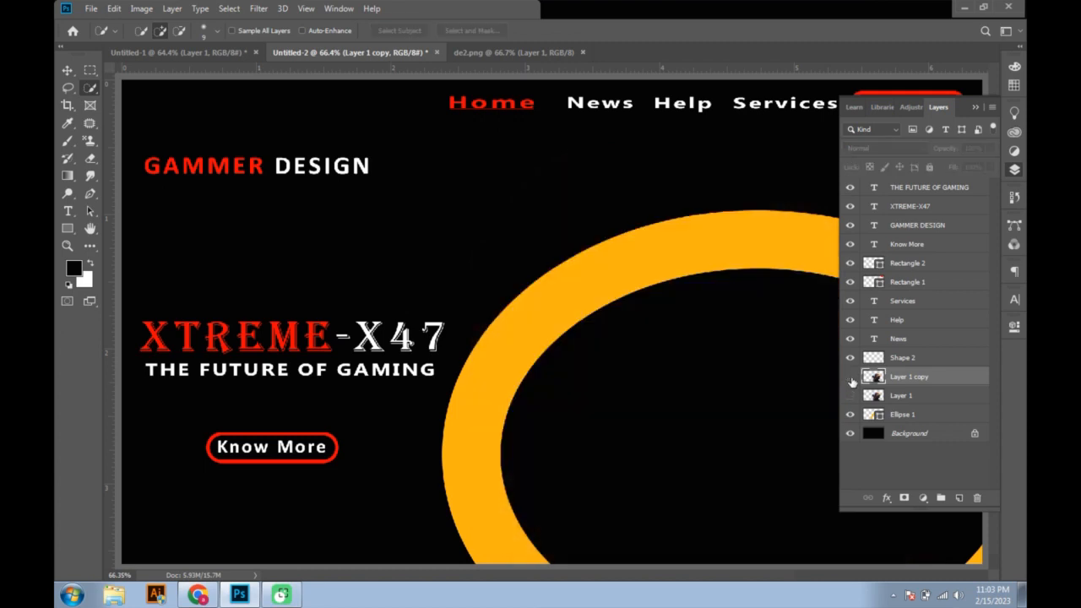
click(850, 378)
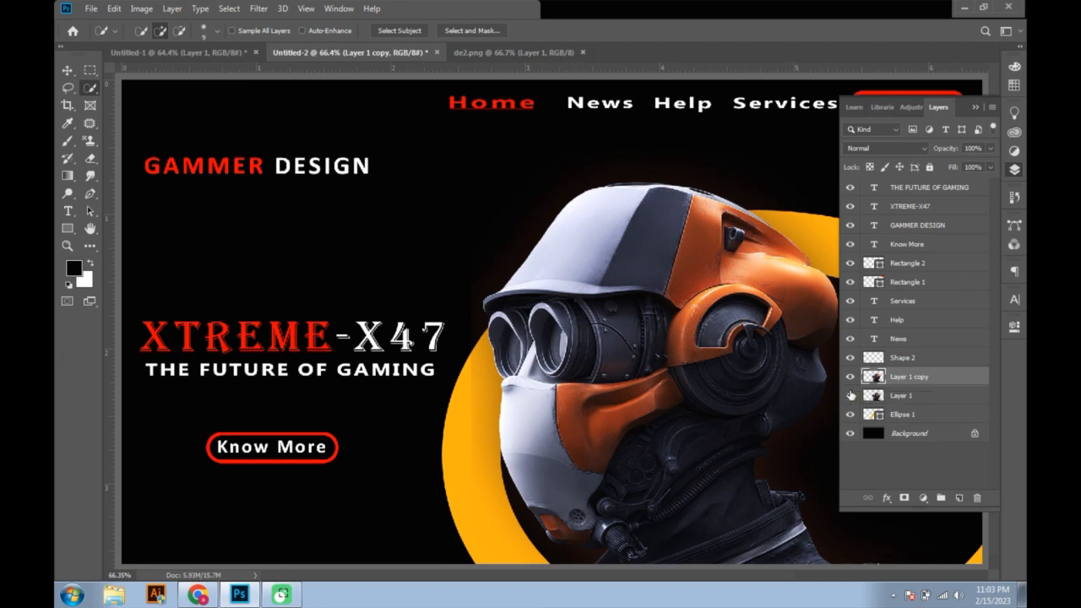
click(850, 395)
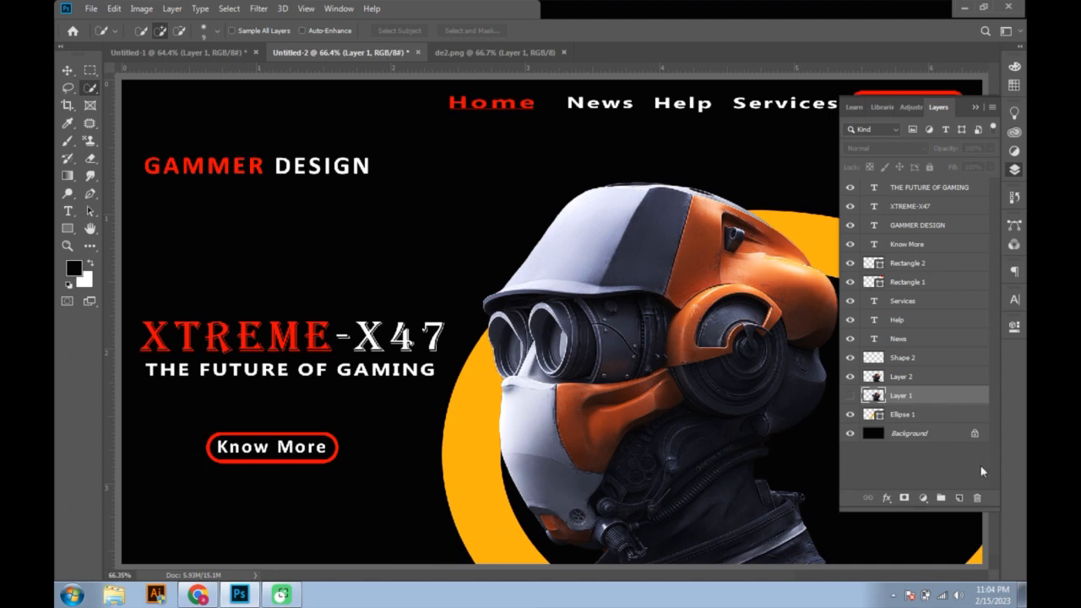
drag(959, 397, 975, 496)
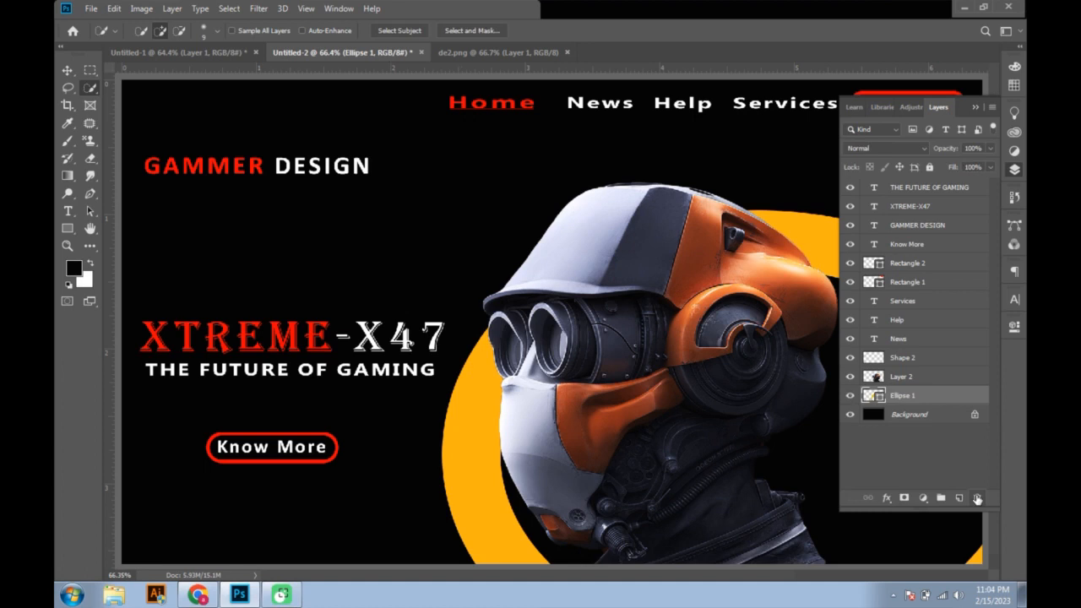
- Apply an orange Outer Glow to the cut-out robot layer with 30% opacity, 90 px size and 30% range, and collapse the layer list
click(906, 377)
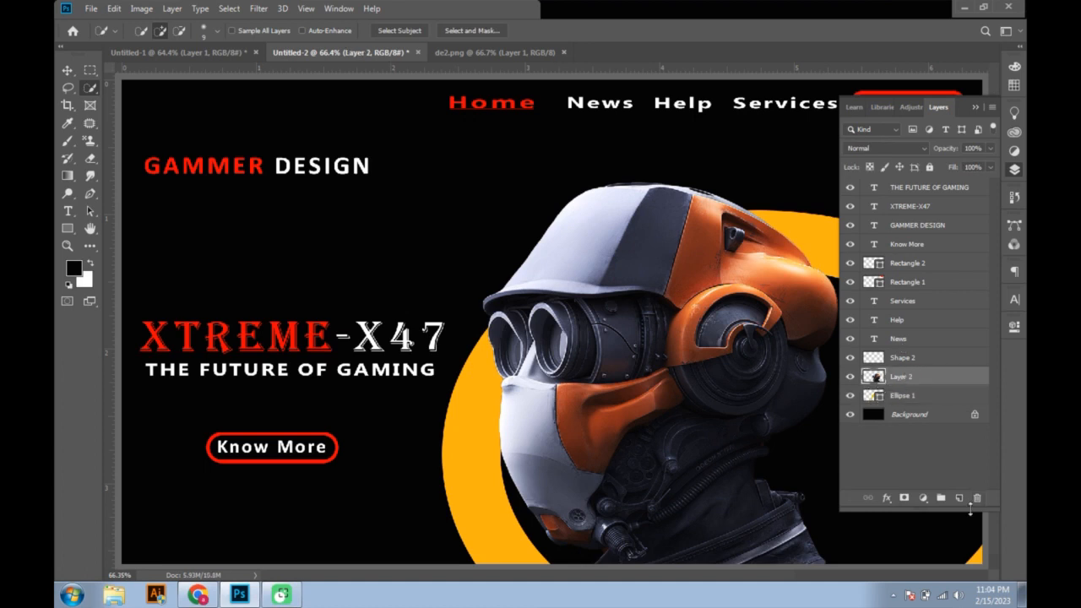
key(v)
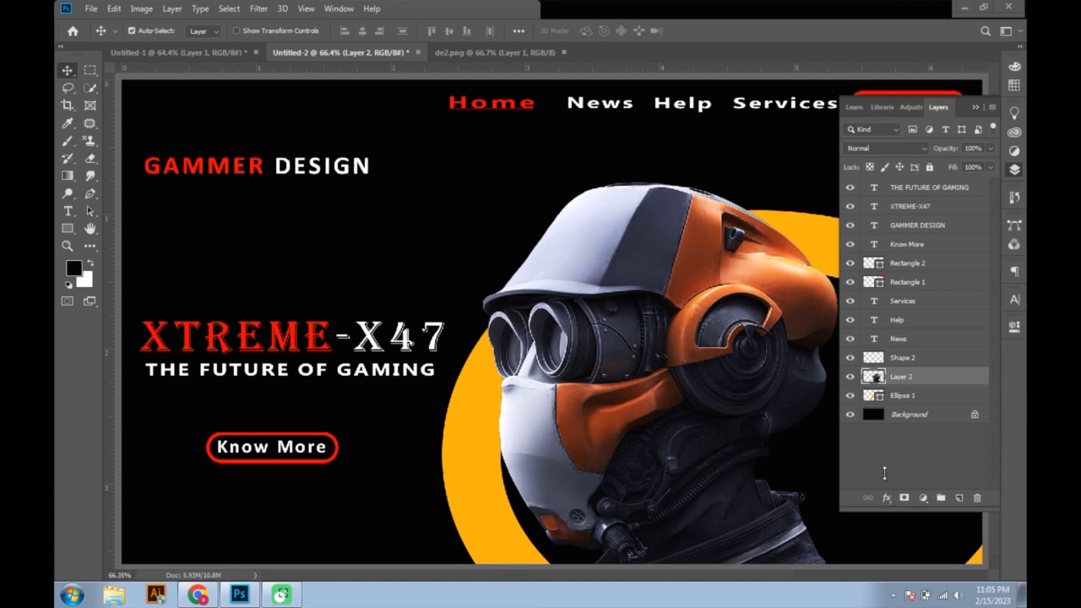
double_click(874, 377)
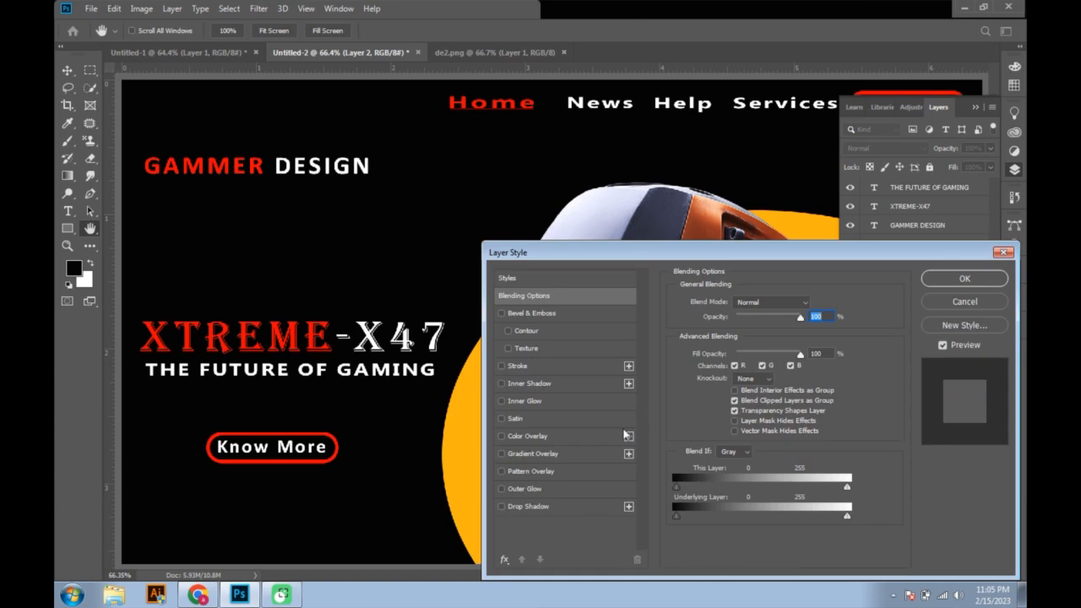
click(539, 490)
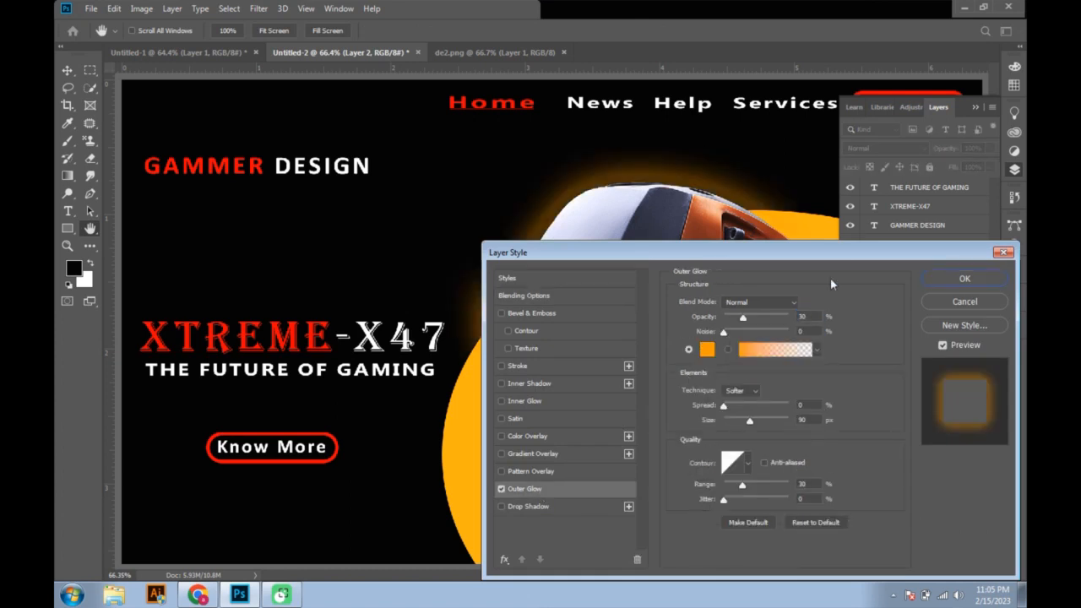
drag(826, 256, 788, 162)
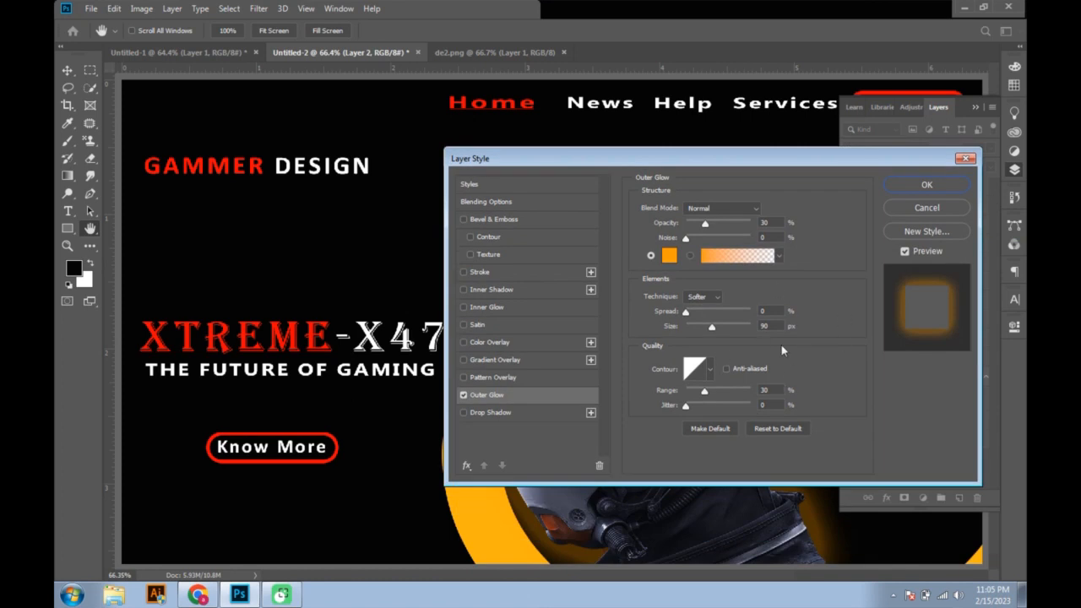
click(900, 187)
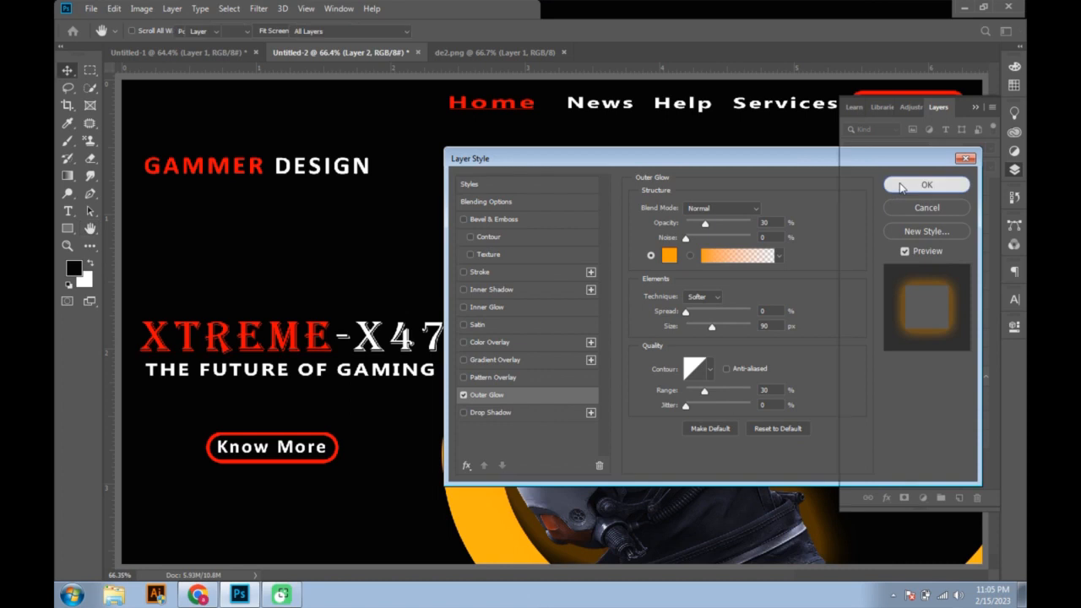
click(976, 107)
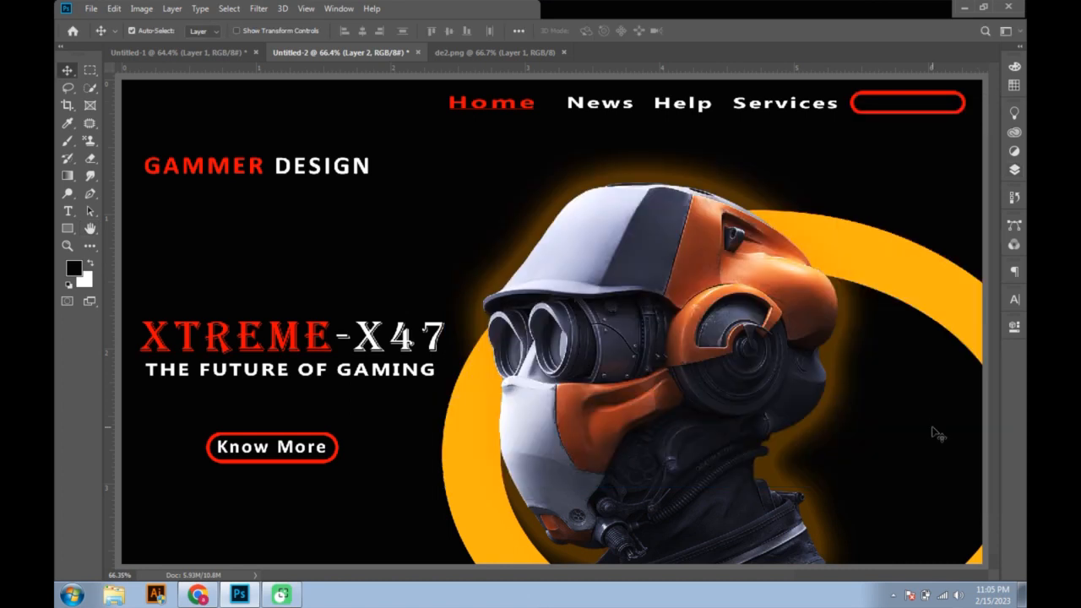